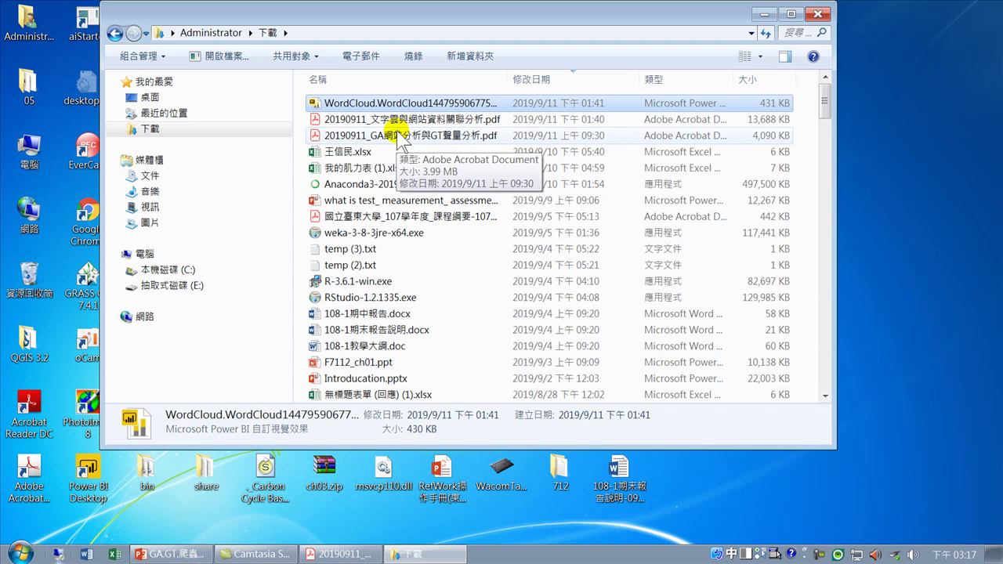
Minimize the downloads folder window and launch Power BI Desktop from the desktop.
{"action": "left_click", "coordinate": [791, 14]}
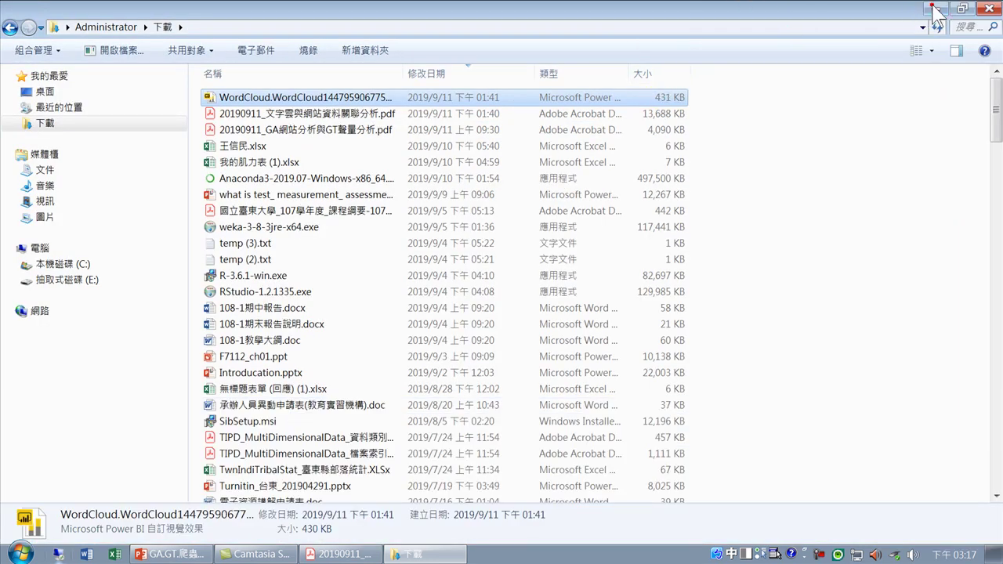
{"action": "left_click", "coordinate": [936, 8]}
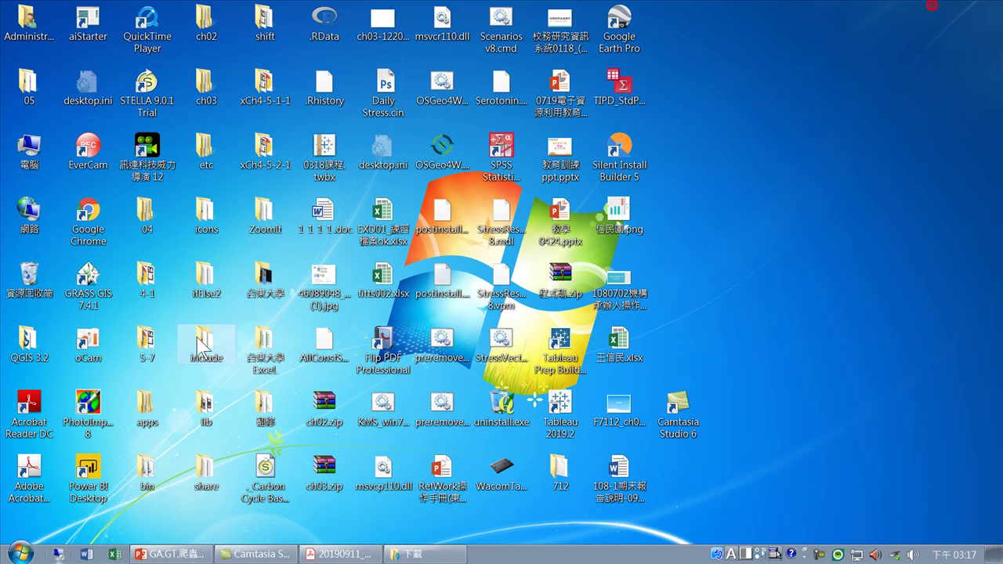
{"action": "left_click", "coordinate": [21, 552]}
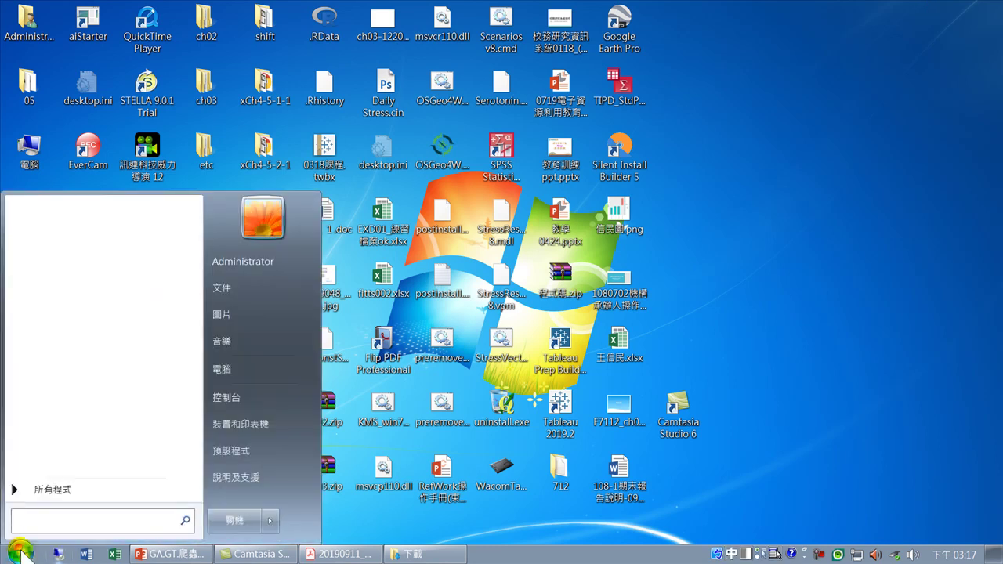
{"action": "left_click", "coordinate": [818, 162]}
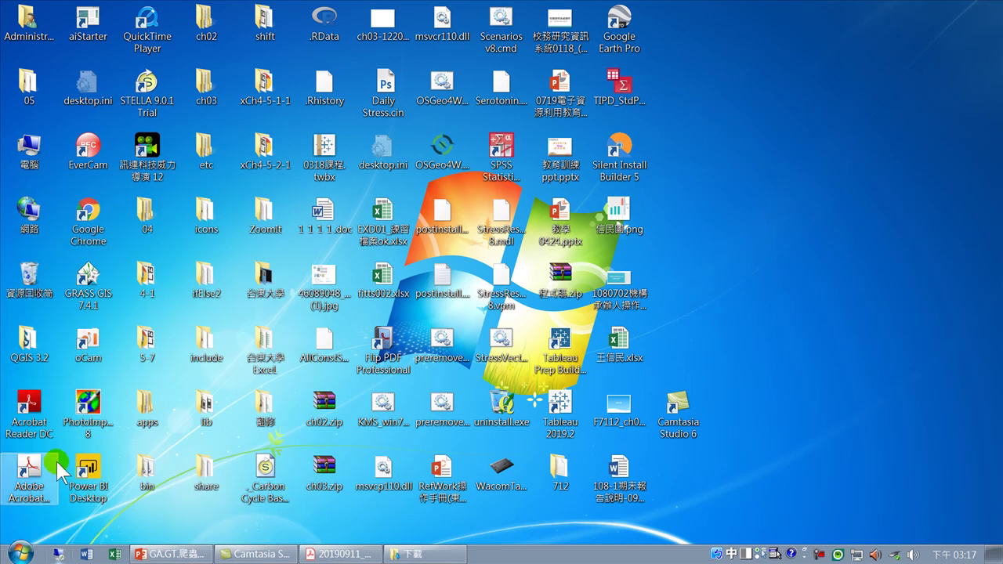
{"action": "double_click", "coordinate": [98, 472]}
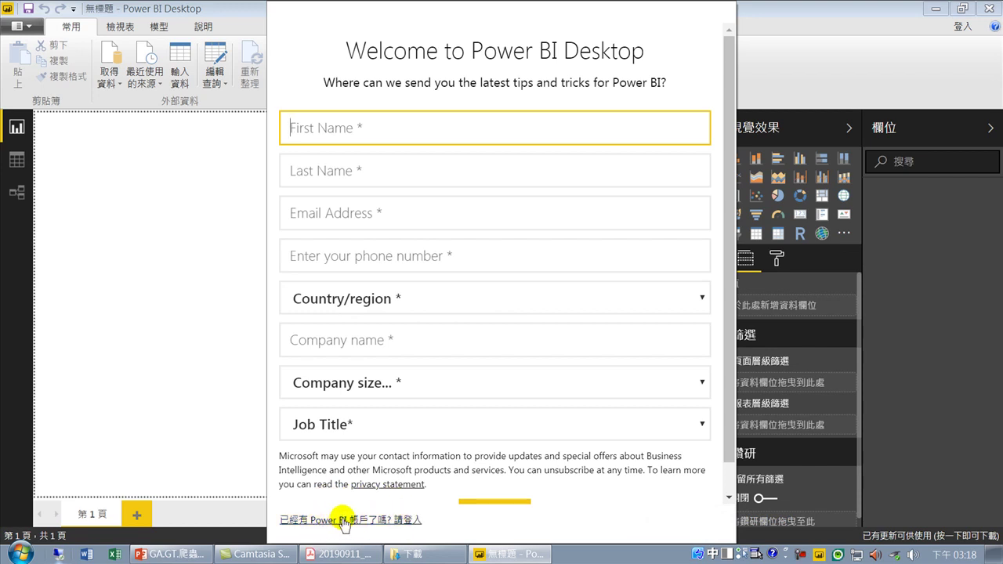
Skip the registration form and sign-in, and close the start screen to reach the blank report.
{"action": "left_click", "coordinate": [395, 520]}
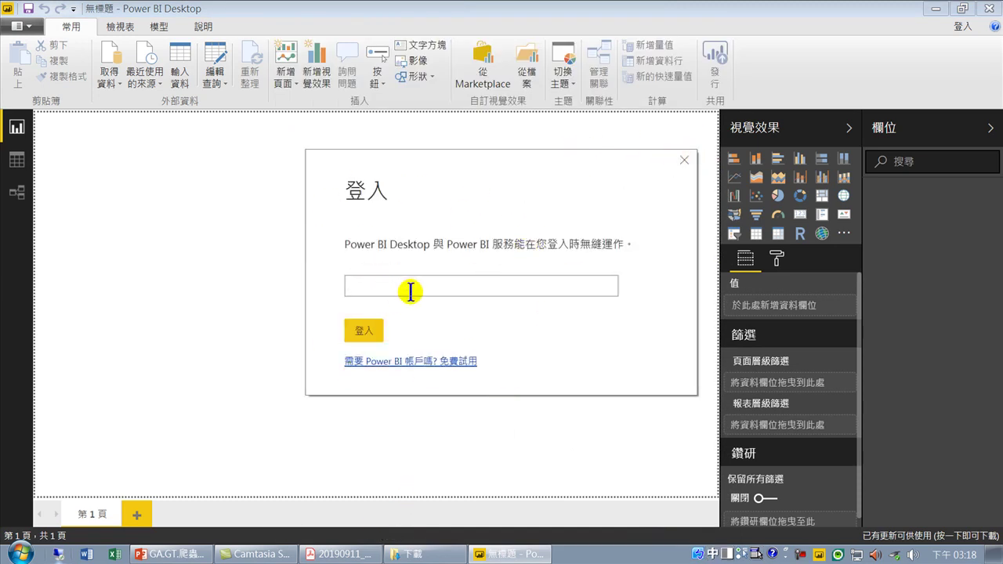
{"action": "left_click", "coordinate": [683, 160]}
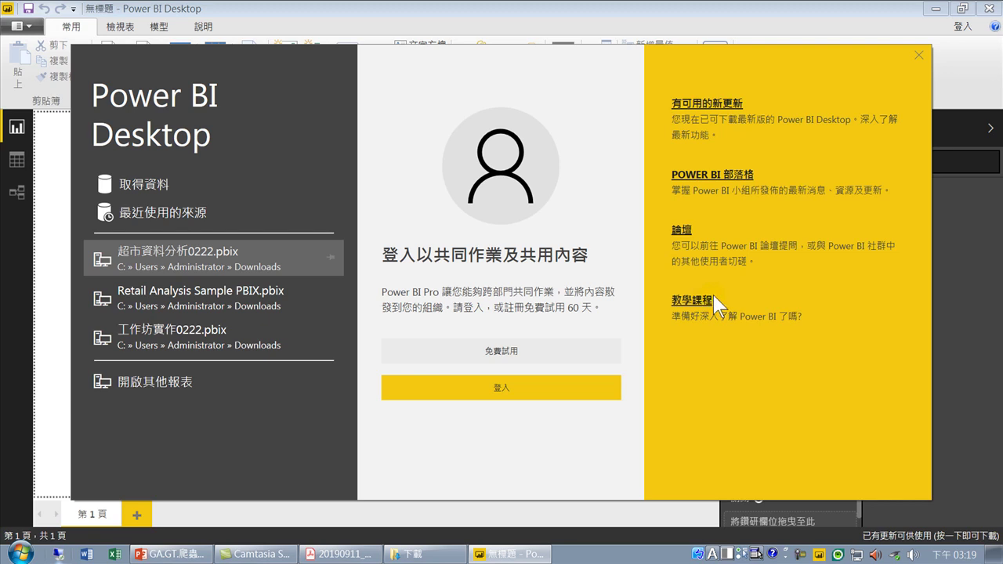
{"action": "left_click", "coordinate": [918, 54]}
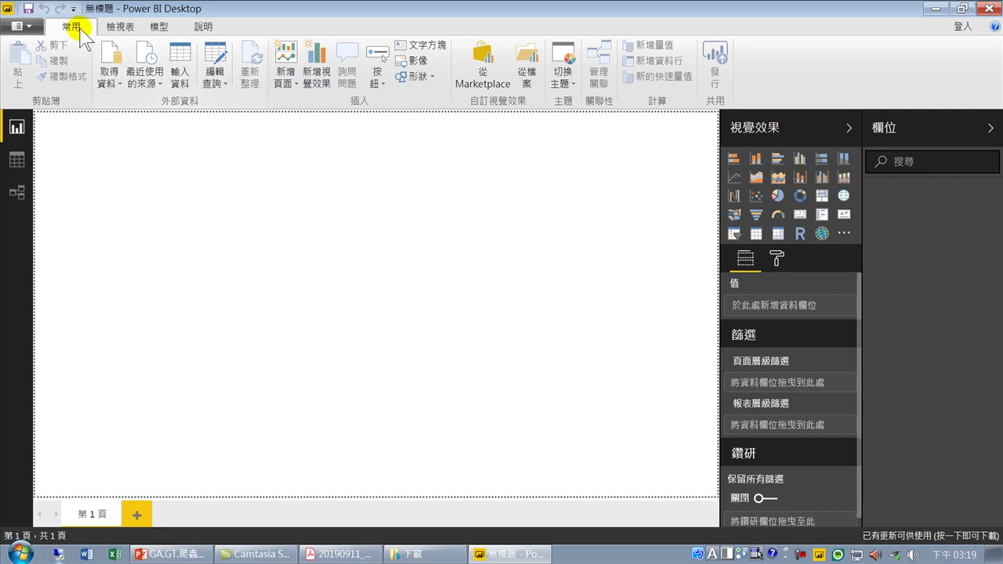
Get data from the Excel workbook 爬蟲_選舉.xlsx on the C: drive.
{"action": "left_click", "coordinate": [108, 78]}
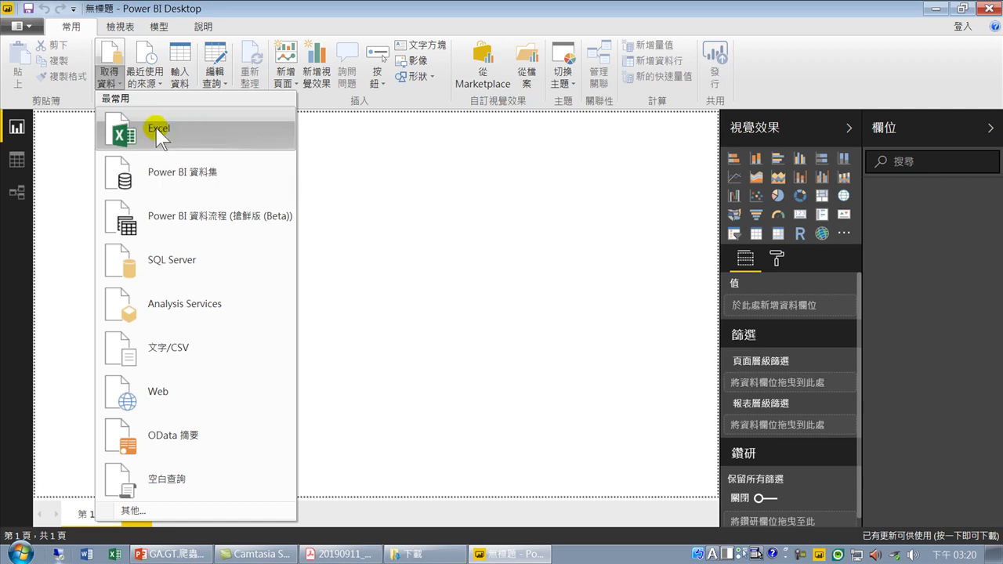
{"action": "left_click", "coordinate": [202, 135]}
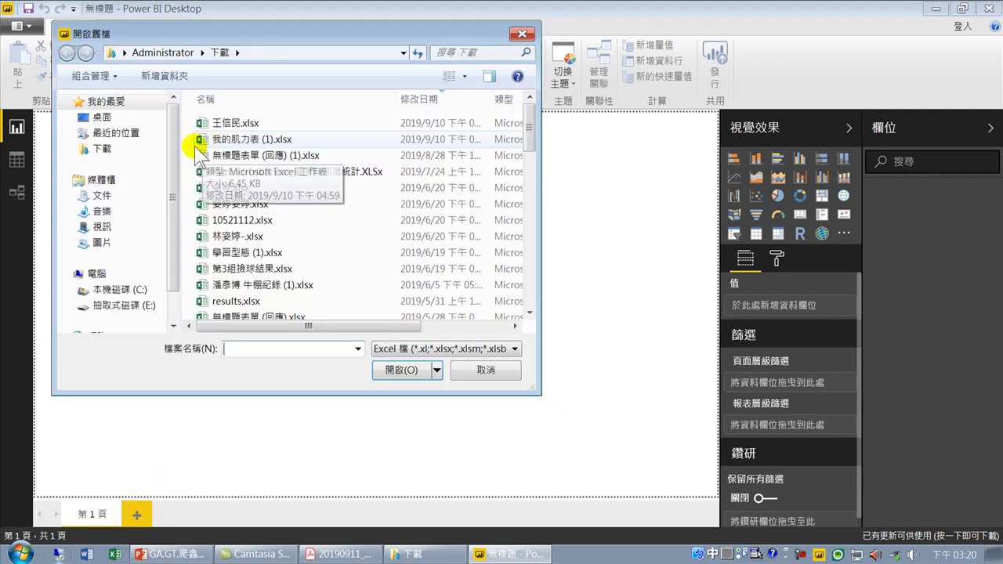
{"action": "left_click", "coordinate": [123, 291]}
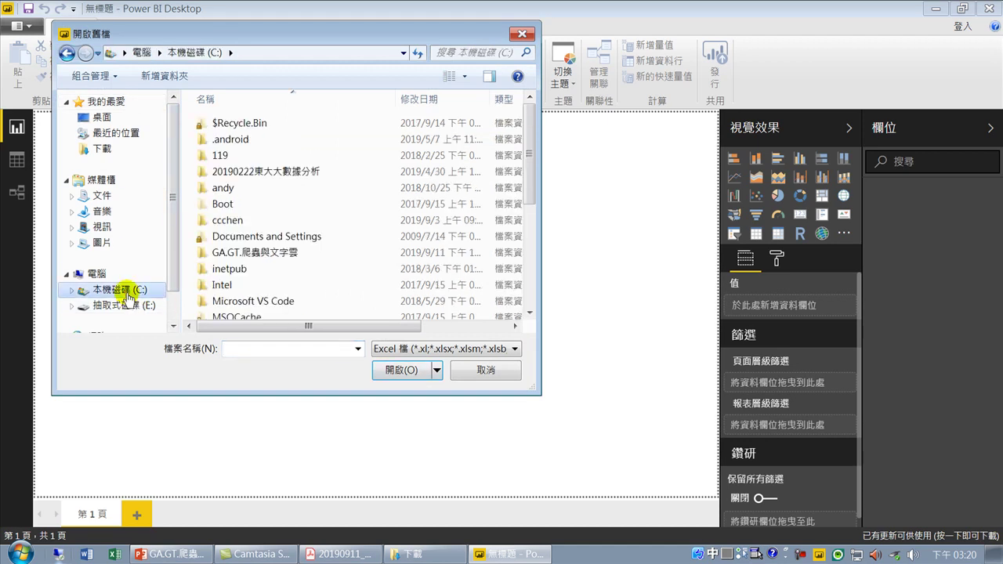
{"action": "left_click_drag", "start_coordinate": [535, 117], "coordinate": [524, 223]}
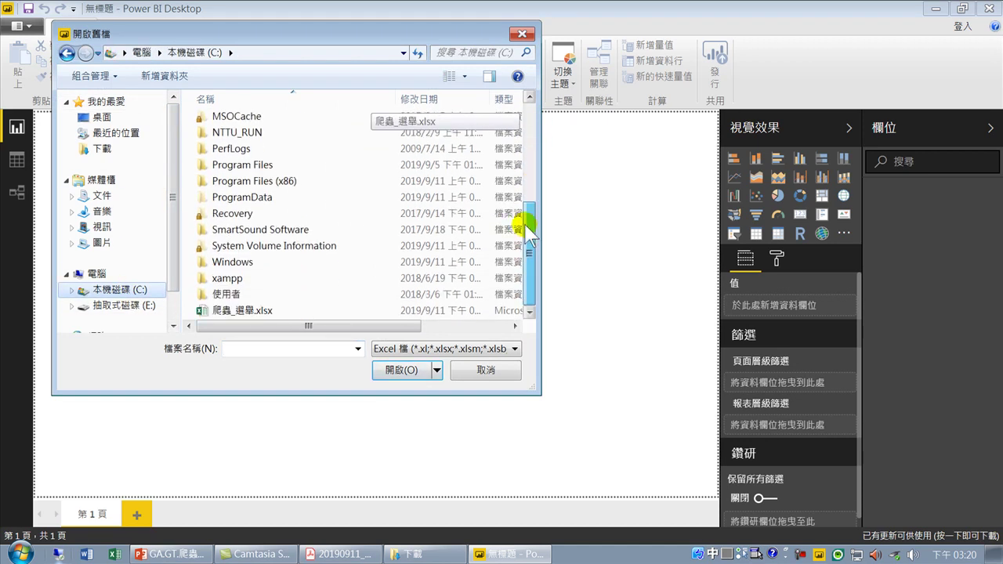
{"action": "left_click", "coordinate": [243, 311]}
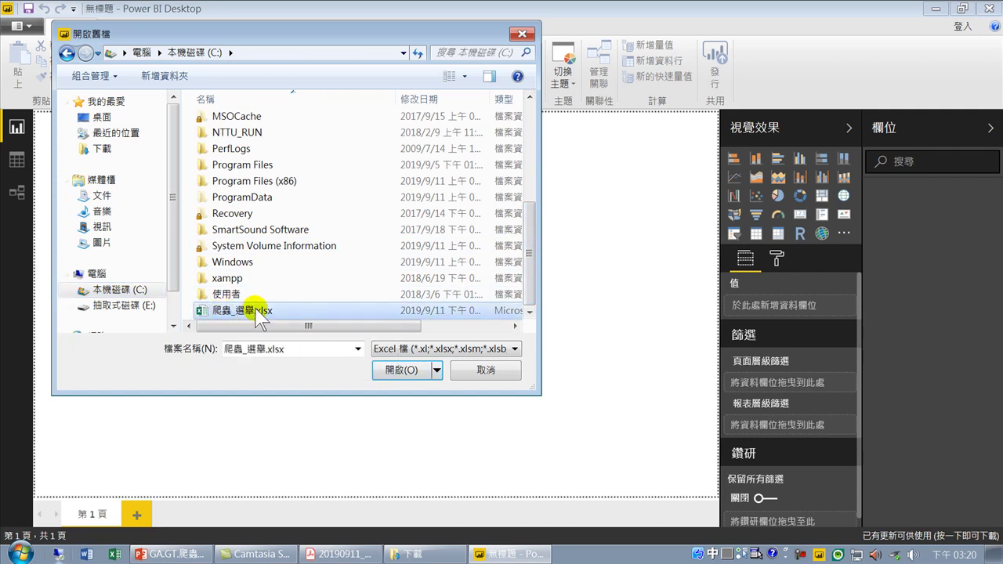
{"action": "left_click", "coordinate": [400, 370]}
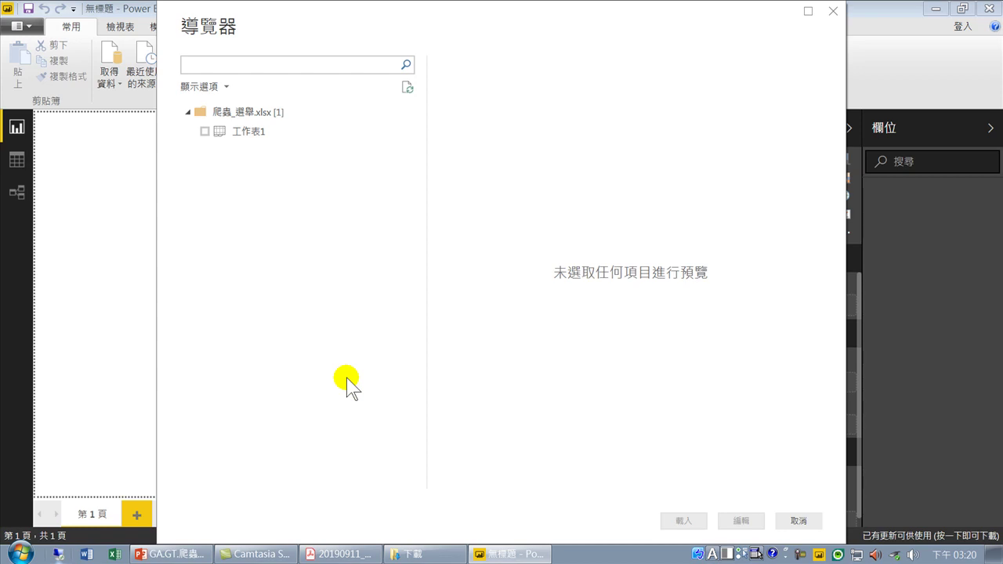
Select worksheet 工作表1 of the workbook and load it into the report.
{"action": "left_click", "coordinate": [204, 131]}
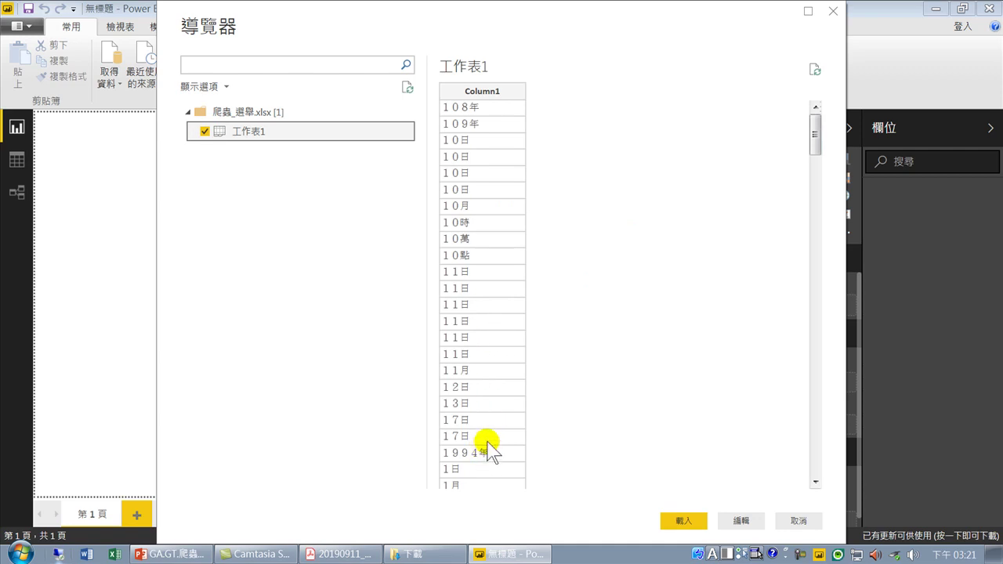
{"action": "left_click", "coordinate": [685, 517]}
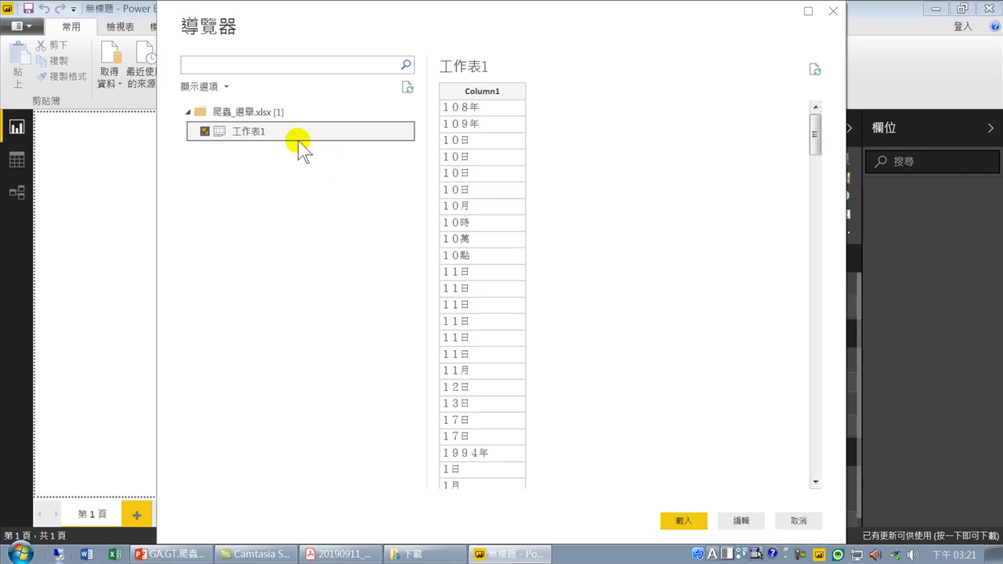
{"action": "left_click", "coordinate": [247, 141]}
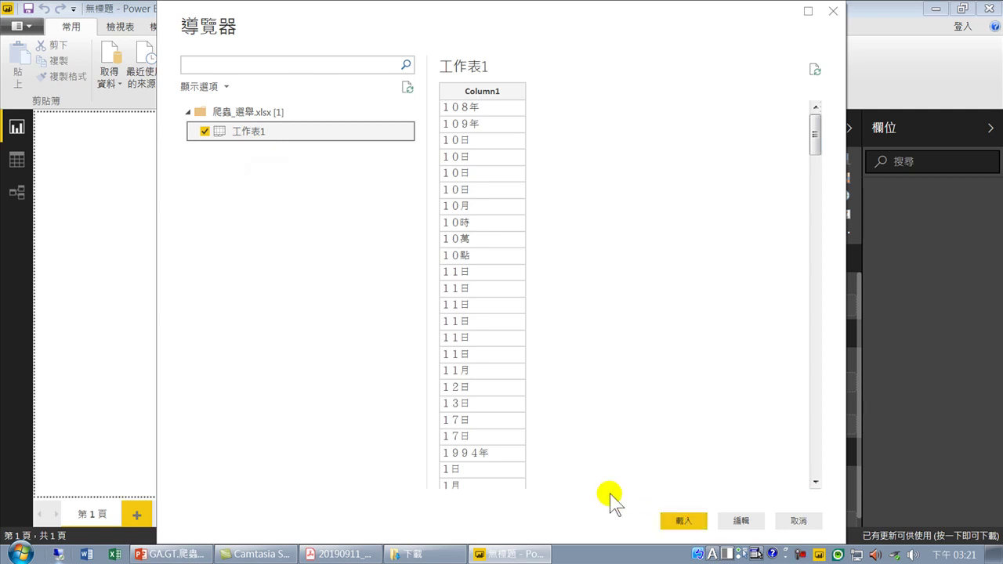
{"action": "left_click", "coordinate": [692, 521]}
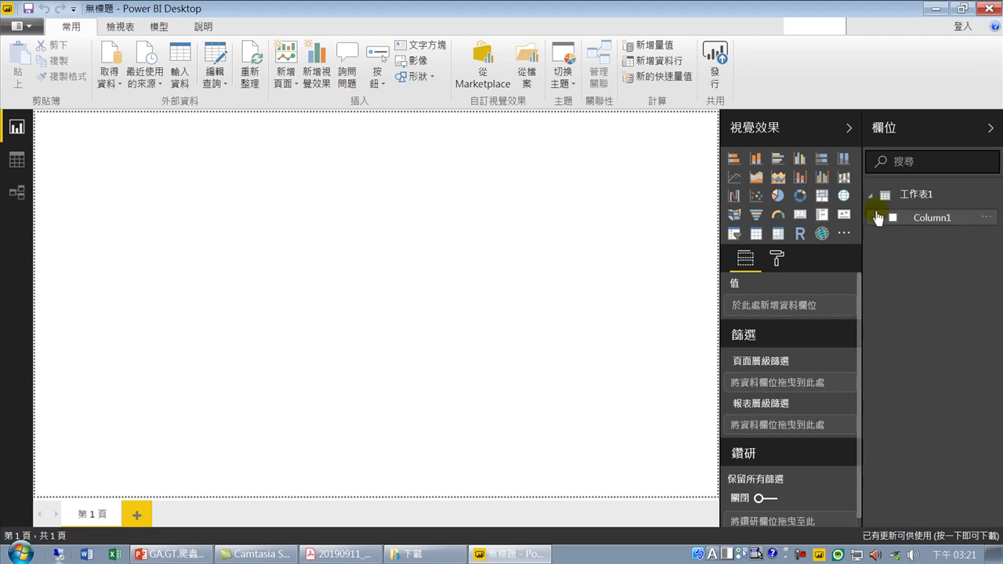
Insert a table visual on the report page and show the Column1 field in it.
{"action": "left_click", "coordinate": [931, 221]}
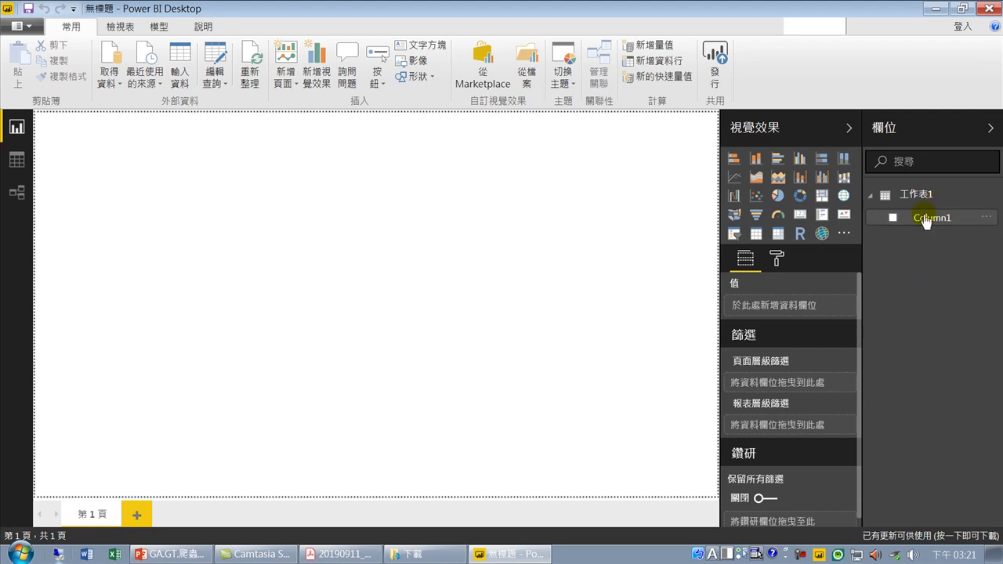
{"action": "left_click", "coordinate": [756, 235]}
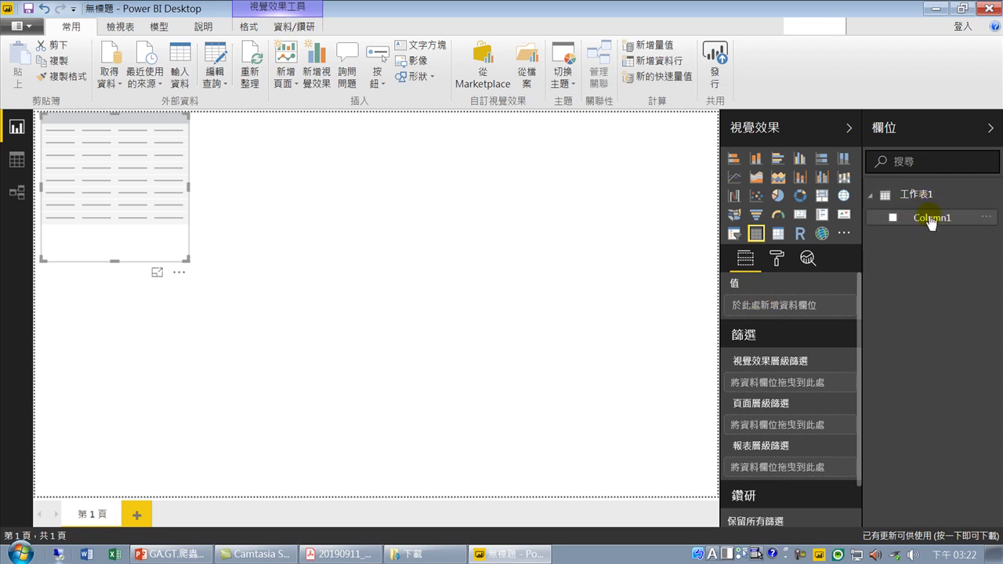
{"action": "left_click", "coordinate": [893, 217]}
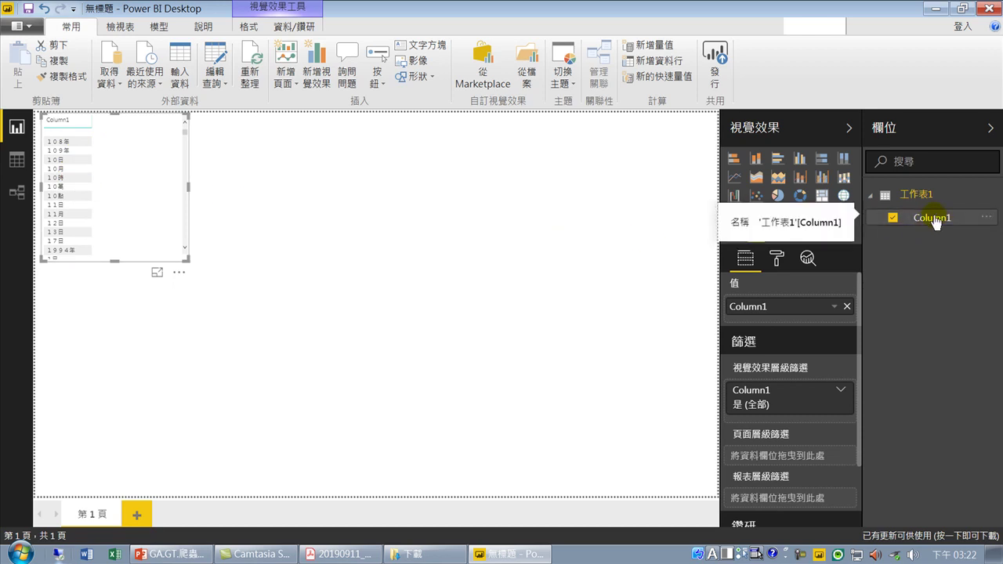
Add Column1 to the table's values a second time and summarize it as a count (計數).
{"action": "left_click_drag", "start_coordinate": [932, 222], "coordinate": [793, 324]}
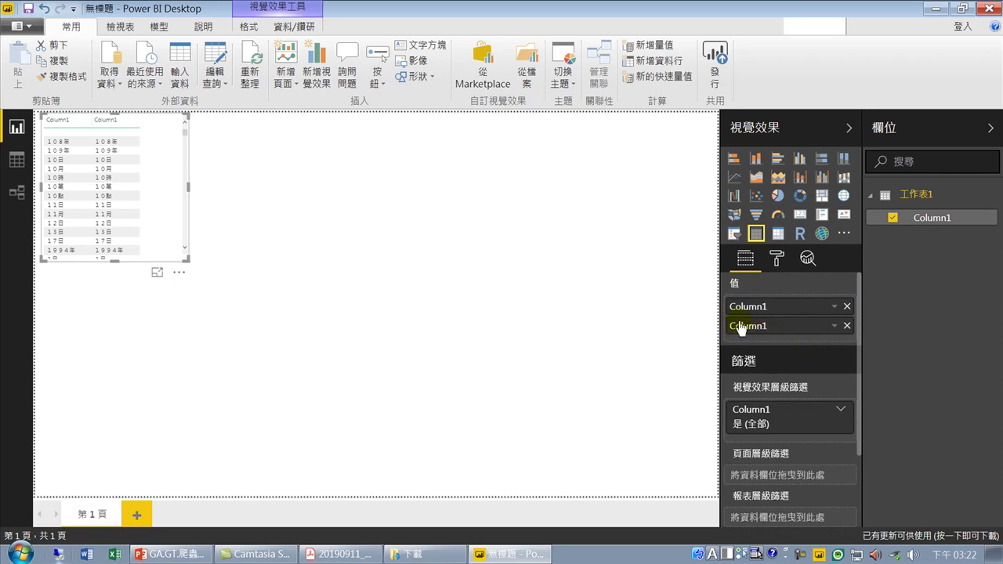
{"action": "left_click", "coordinate": [833, 326]}
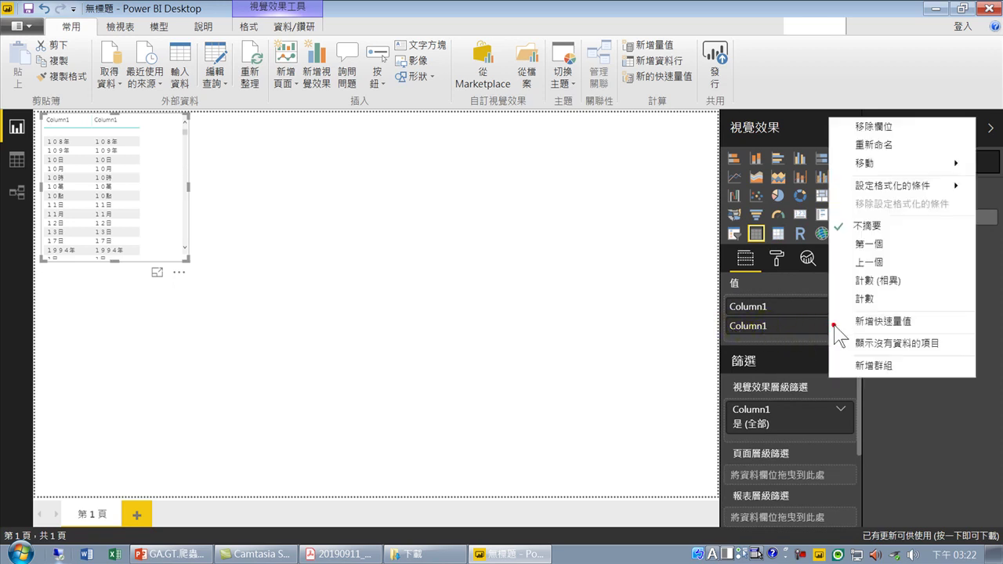
{"action": "left_click", "coordinate": [874, 297]}
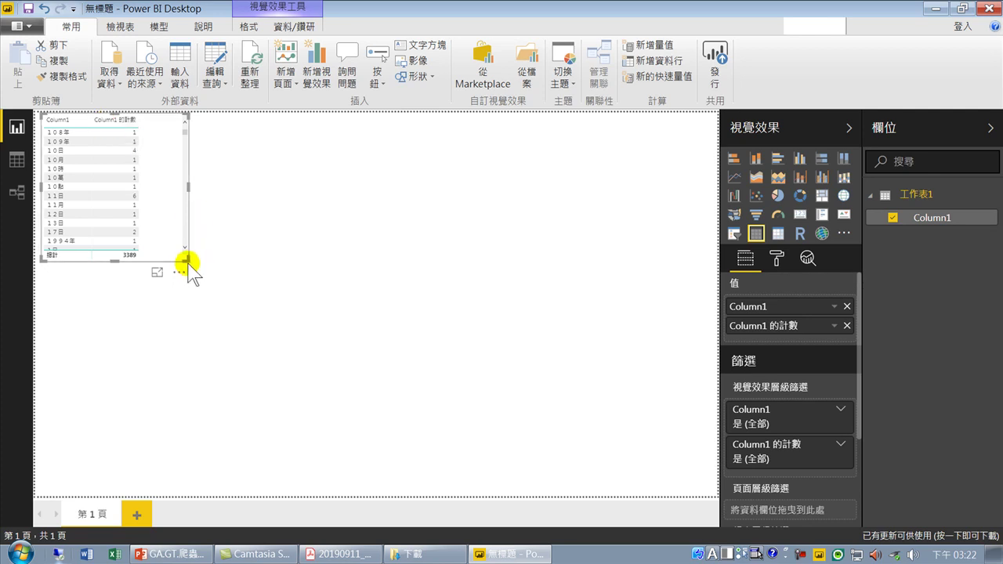
Stretch the table to nearly the full page height and sort it by the Column1 count in descending order.
{"action": "left_click_drag", "start_coordinate": [186, 260], "coordinate": [169, 479]}
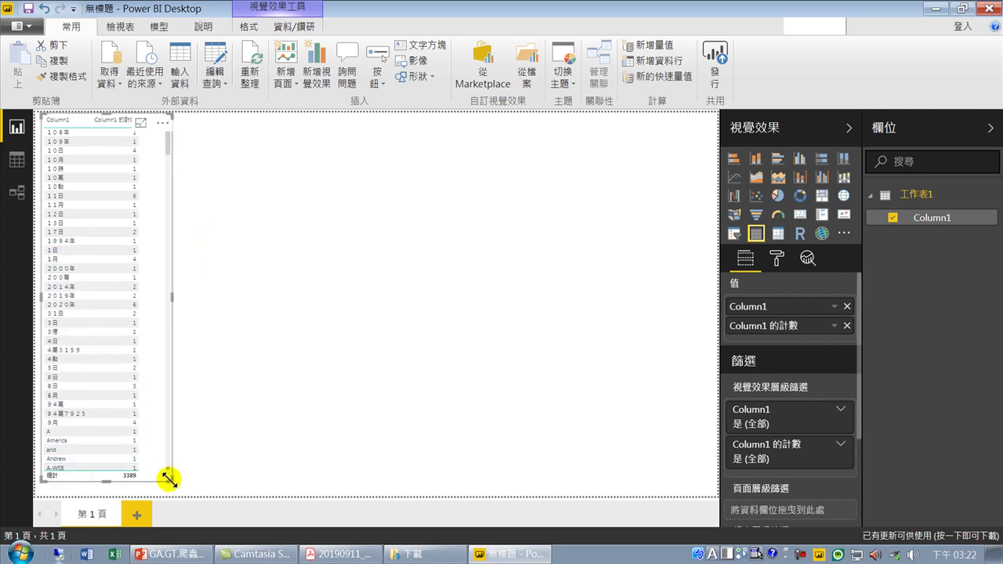
{"action": "left_click", "coordinate": [105, 121]}
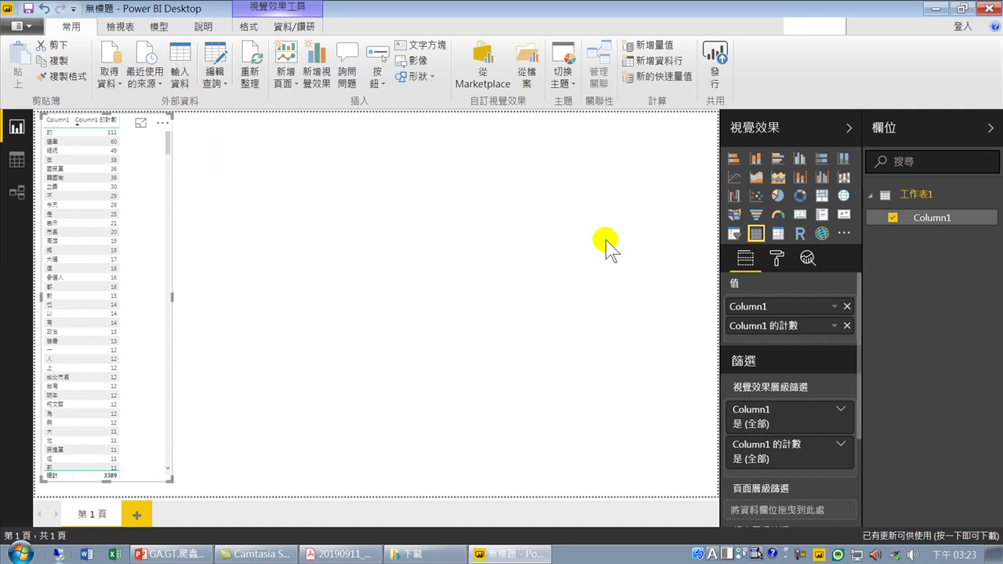
Set the text size of the table's column headers (資料行標題) to 14.
{"action": "left_click", "coordinate": [775, 254]}
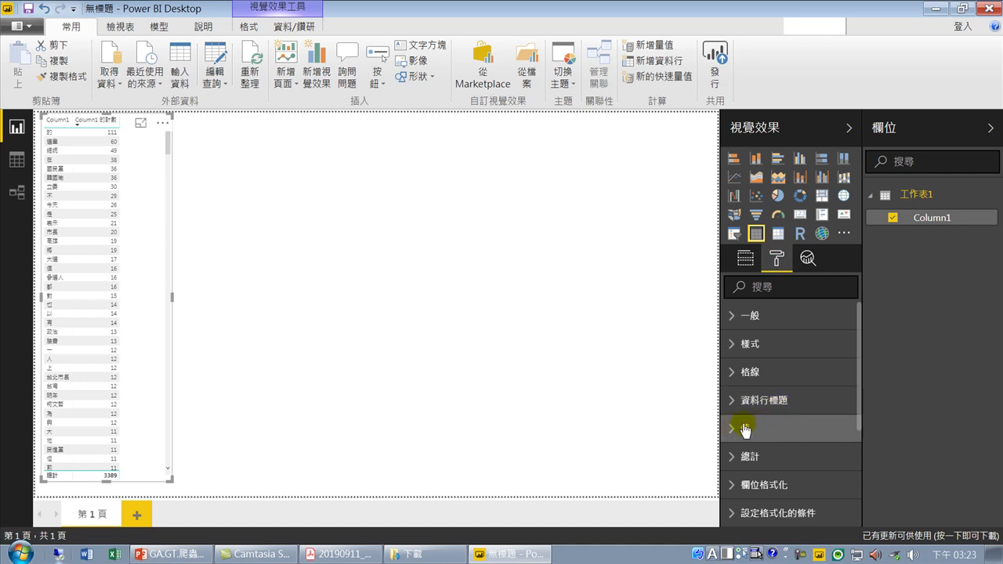
{"action": "left_click", "coordinate": [731, 402]}
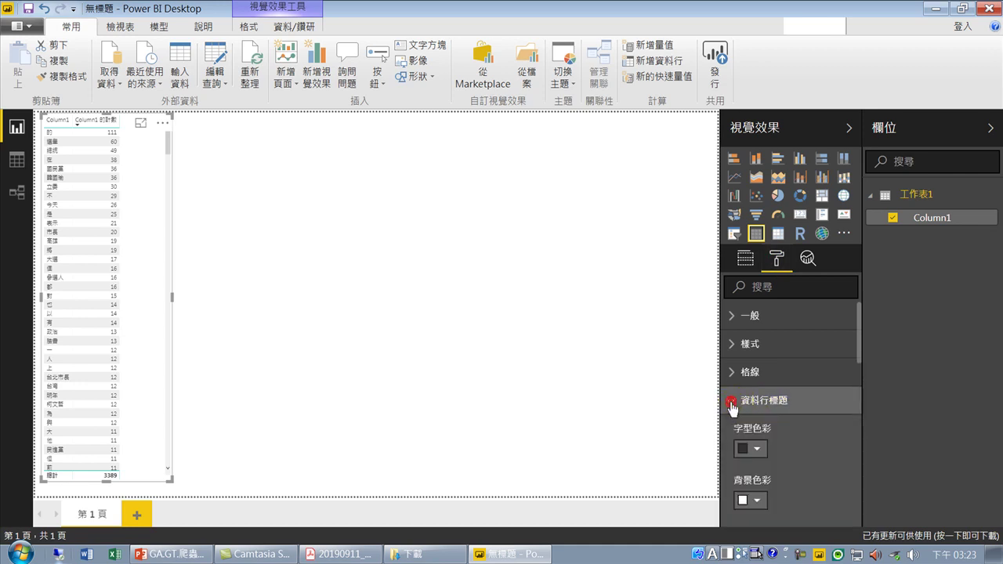
{"action": "scroll", "coordinate": [790, 449], "scroll_direction": "down", "scroll_amount": 8}
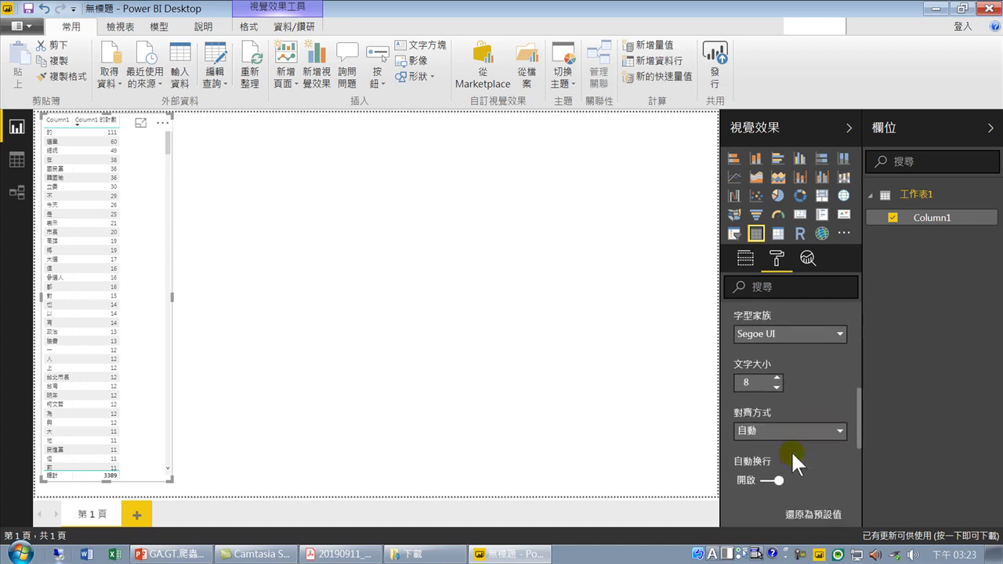
{"action": "left_click", "coordinate": [776, 379]}
{"action": "left_click", "coordinate": [775, 379]}
{"action": "left_click", "coordinate": [775, 379]}
{"action": "left_click", "coordinate": [776, 379]}
{"action": "left_click", "coordinate": [776, 379]}
{"action": "left_click", "coordinate": [776, 378]}
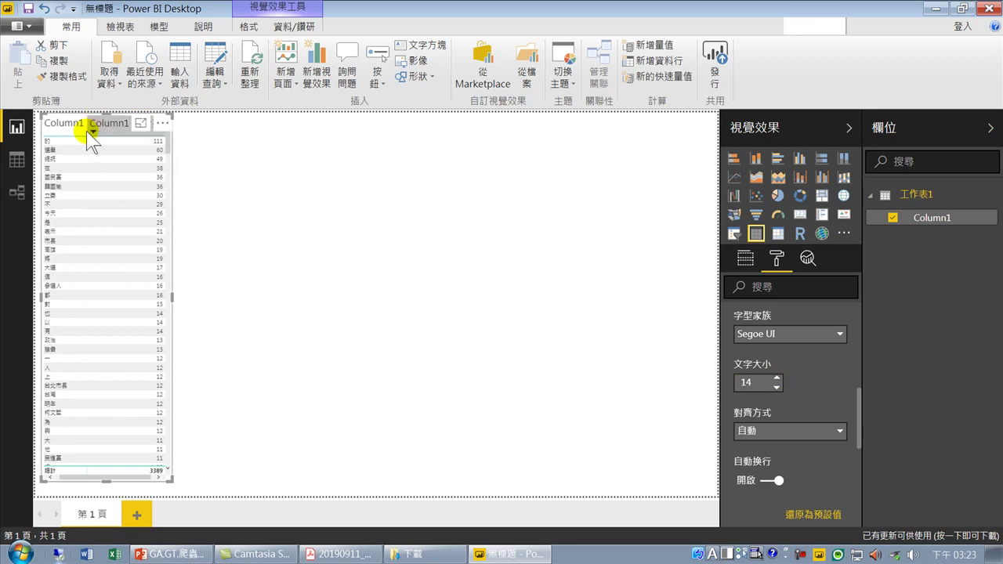
Set the font color of the table's column headers to black and collapse their formatting options.
{"action": "scroll", "coordinate": [798, 391], "scroll_direction": "up", "scroll_amount": 4}
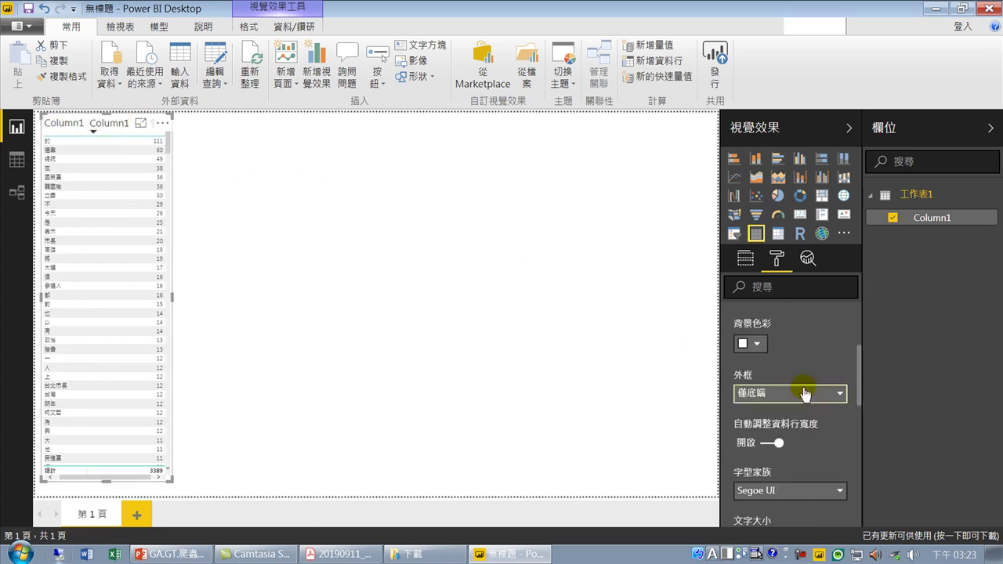
{"action": "scroll", "coordinate": [802, 388], "scroll_direction": "up", "scroll_amount": 4}
{"action": "left_click", "coordinate": [750, 448]}
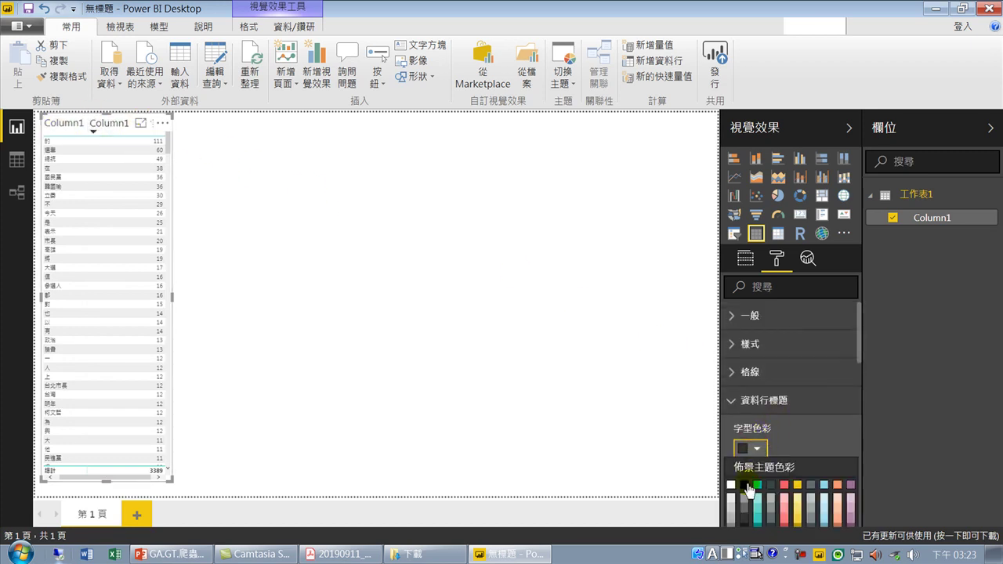
{"action": "left_click", "coordinate": [745, 492]}
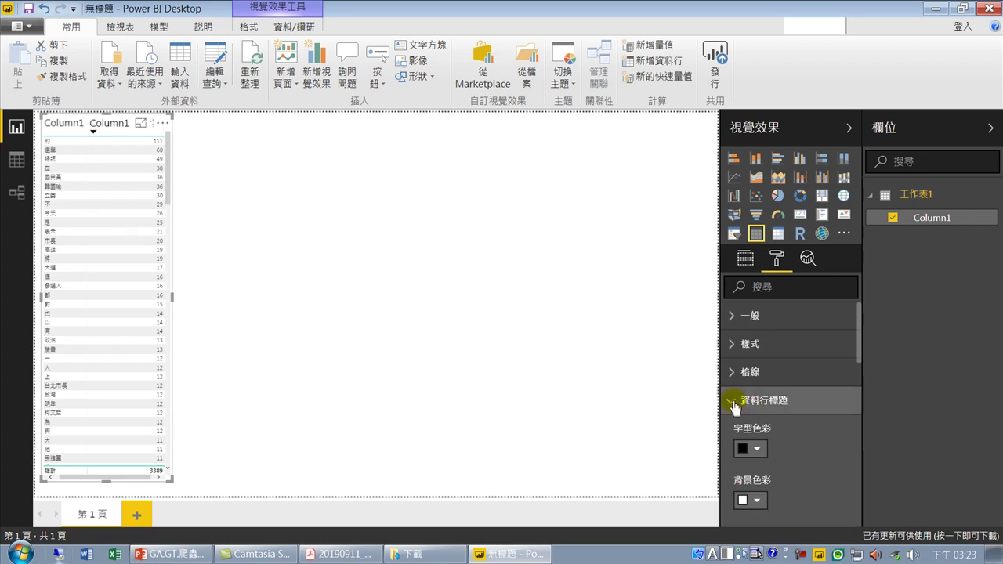
{"action": "left_click", "coordinate": [735, 402]}
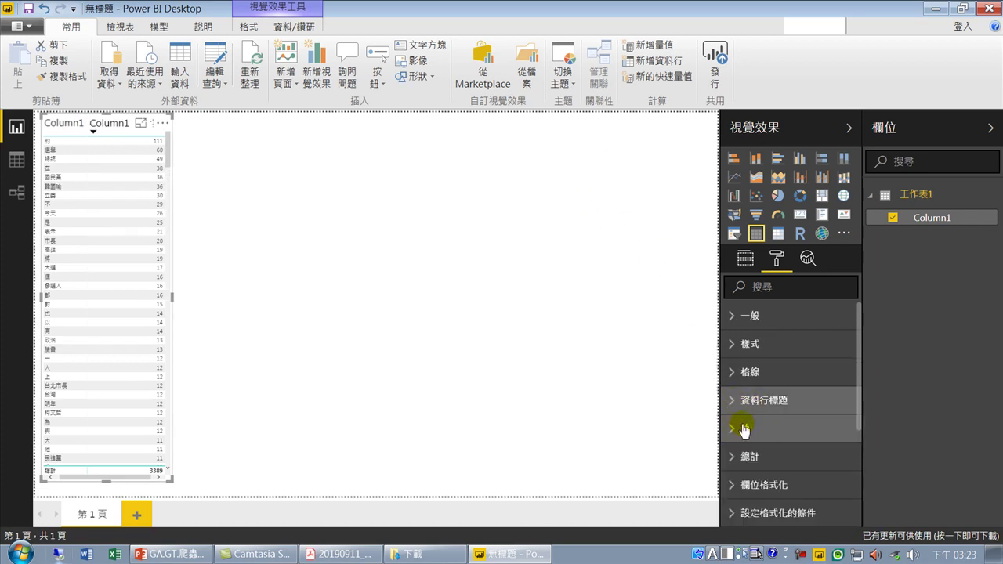
Set the text size of the table's values (值) to 14.
{"action": "left_click", "coordinate": [736, 430]}
{"action": "scroll", "coordinate": [793, 442], "scroll_direction": "down", "scroll_amount": 5}
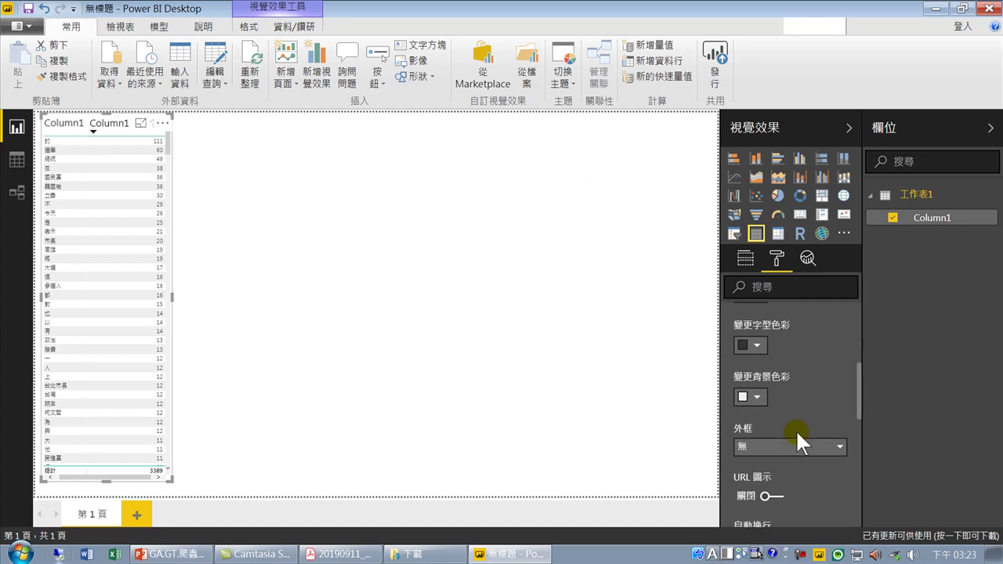
{"action": "scroll", "coordinate": [795, 429], "scroll_direction": "down", "scroll_amount": 1}
{"action": "left_click", "coordinate": [777, 481]}
{"action": "left_click", "coordinate": [777, 481]}
{"action": "left_click", "coordinate": [777, 481]}
{"action": "left_click", "coordinate": [777, 481]}
{"action": "left_click", "coordinate": [777, 481]}
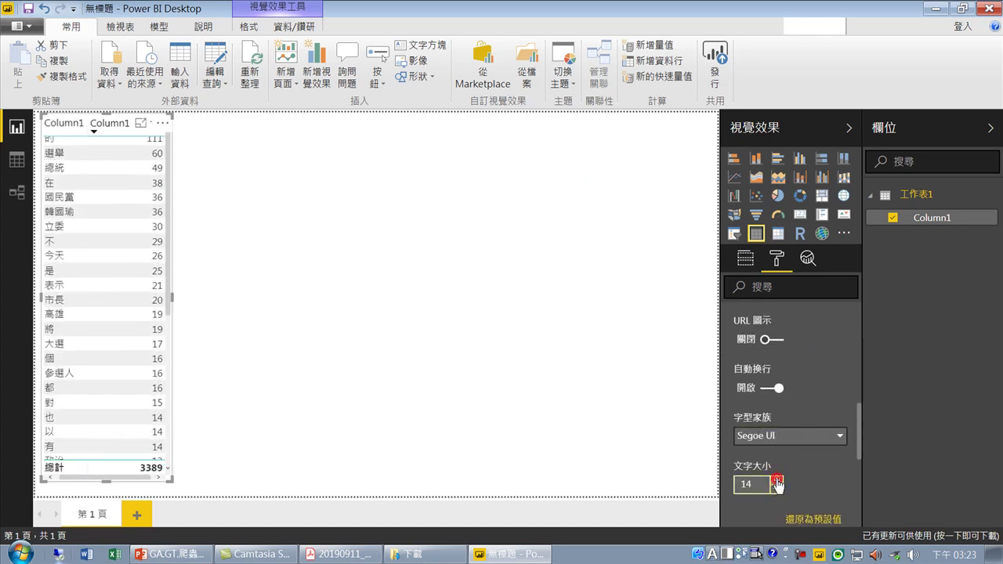
Set the font color (字型色彩) of the table's values to black and collapse their formatting options.
{"action": "scroll", "coordinate": [800, 388], "scroll_direction": "up", "scroll_amount": 5}
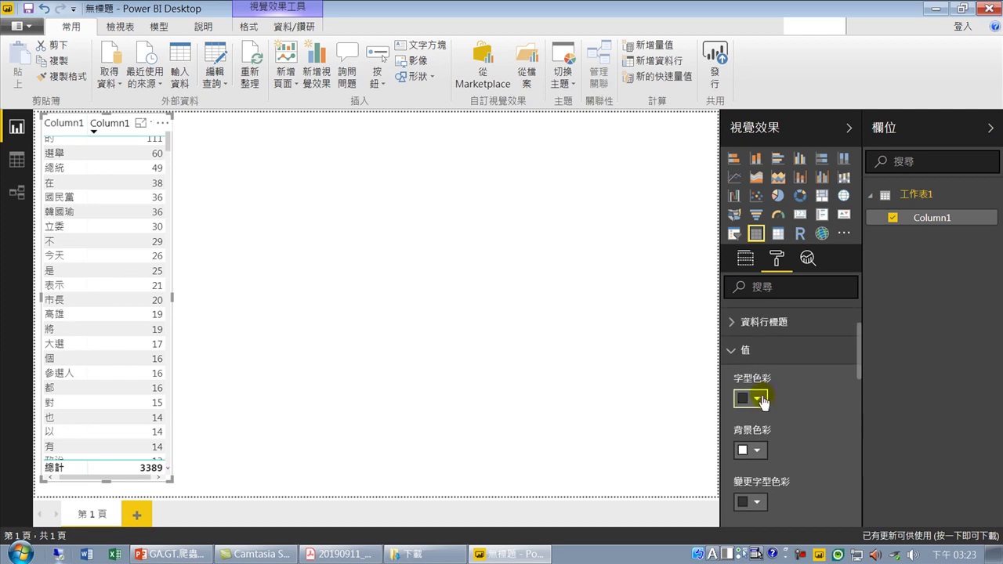
{"action": "left_click", "coordinate": [757, 398]}
{"action": "left_click", "coordinate": [746, 250]}
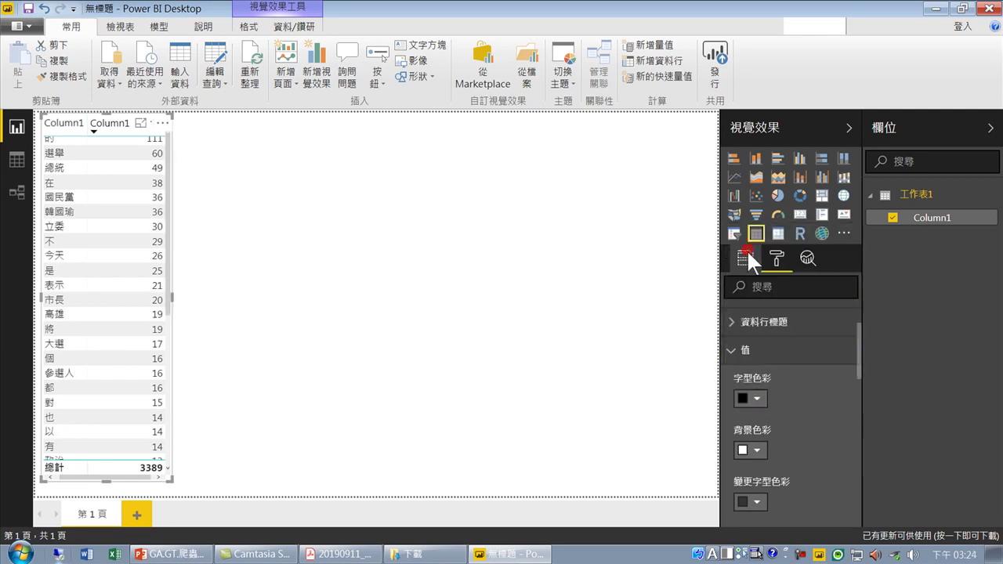
{"action": "left_click", "coordinate": [730, 352]}
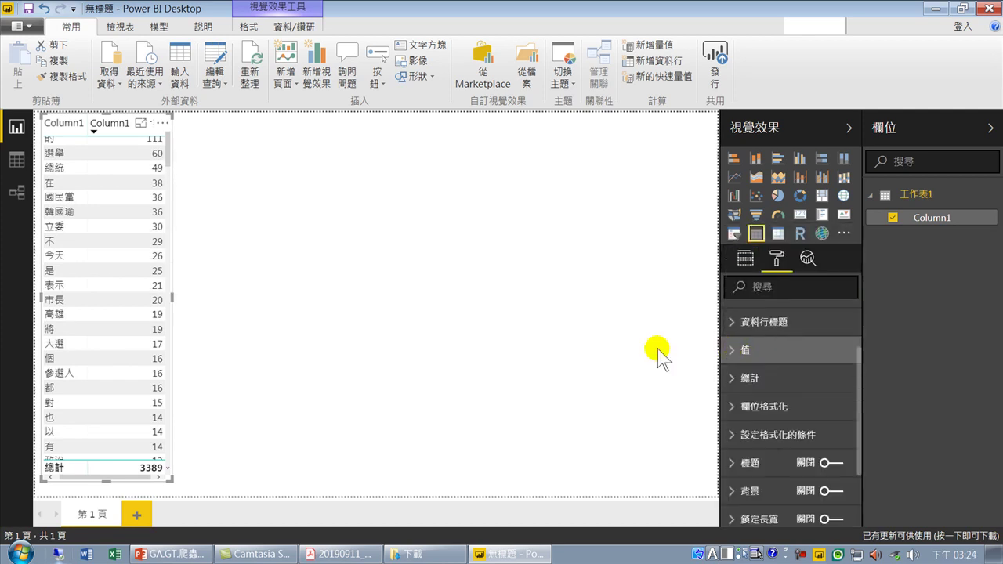
Look through the sorted word-frequency table from the most frequent words down to the less frequent ones.
{"action": "scroll", "coordinate": [134, 253], "scroll_direction": "up", "scroll_amount": 1}
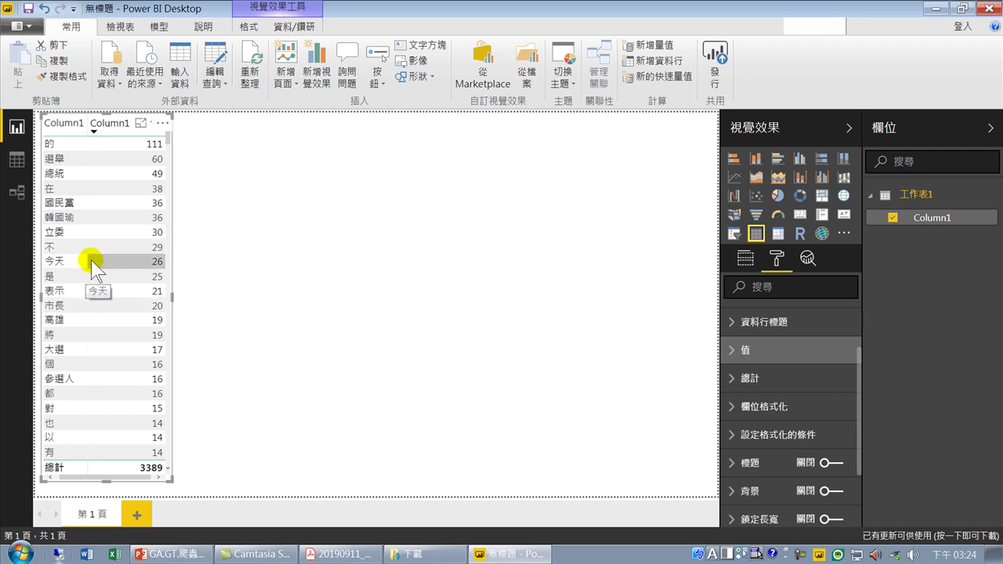
{"action": "scroll", "coordinate": [93, 266], "scroll_direction": "down", "scroll_amount": 1}
{"action": "scroll", "coordinate": [96, 267], "scroll_direction": "down", "scroll_amount": 1}
{"action": "scroll", "coordinate": [101, 266], "scroll_direction": "down", "scroll_amount": 1}
{"action": "scroll", "coordinate": [104, 272], "scroll_direction": "down", "scroll_amount": 1}
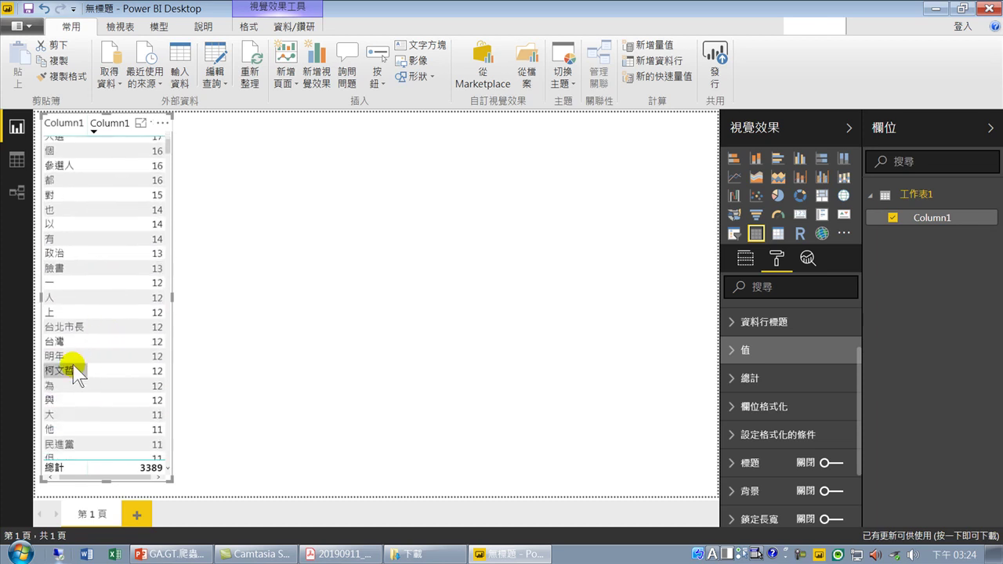
{"action": "scroll", "coordinate": [107, 386], "scroll_direction": "down", "scroll_amount": 1}
{"action": "scroll", "coordinate": [110, 379], "scroll_direction": "down", "scroll_amount": 1}
{"action": "scroll", "coordinate": [106, 379], "scroll_direction": "down", "scroll_amount": 3}
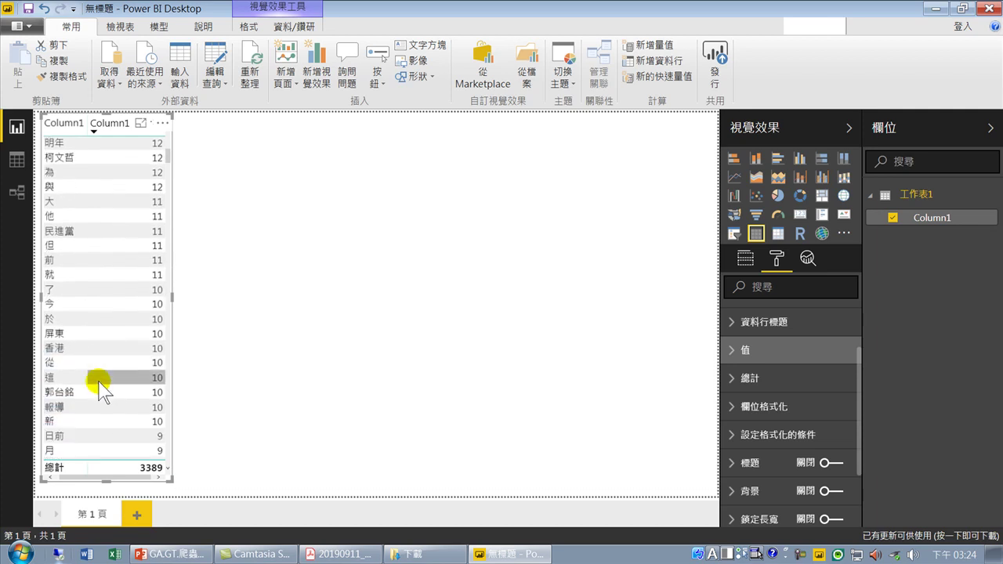
{"action": "scroll", "coordinate": [100, 386], "scroll_direction": "down", "scroll_amount": 2}
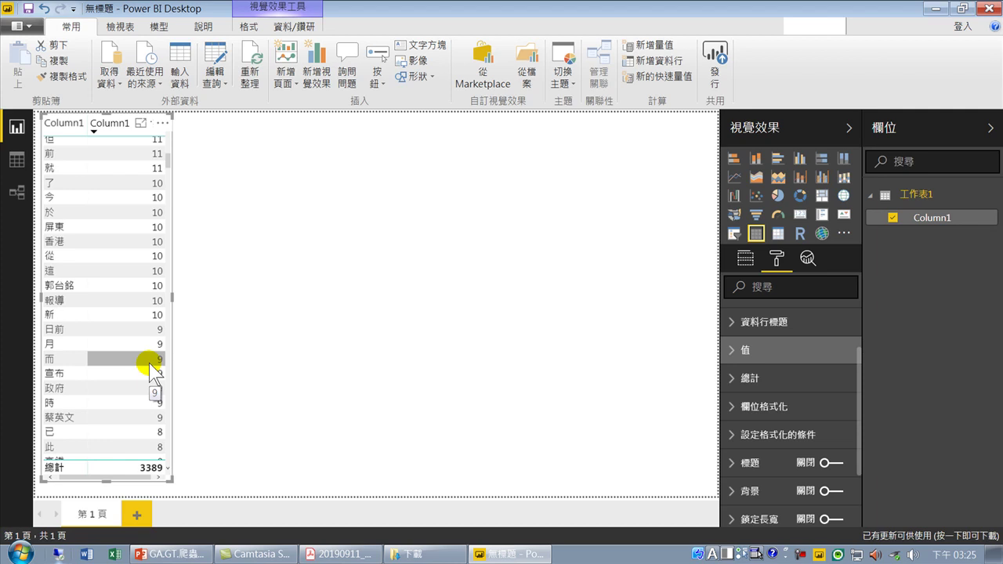
Deselect the table and import the WordCloud custom visual from the .pbiviz file in the 下載 folder.
{"action": "left_click", "coordinate": [296, 234]}
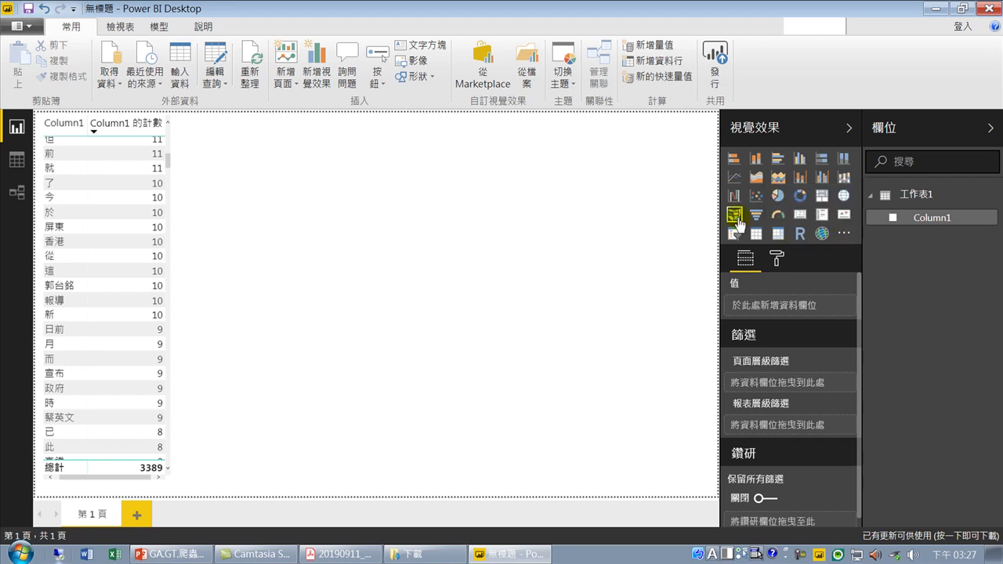
{"action": "left_click", "coordinate": [845, 234]}
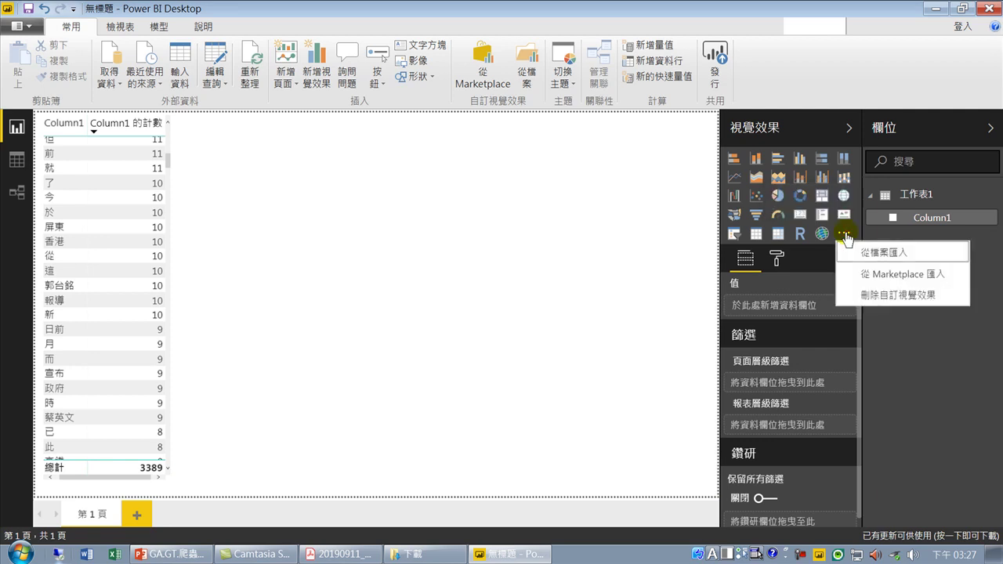
{"action": "left_click", "coordinate": [878, 257]}
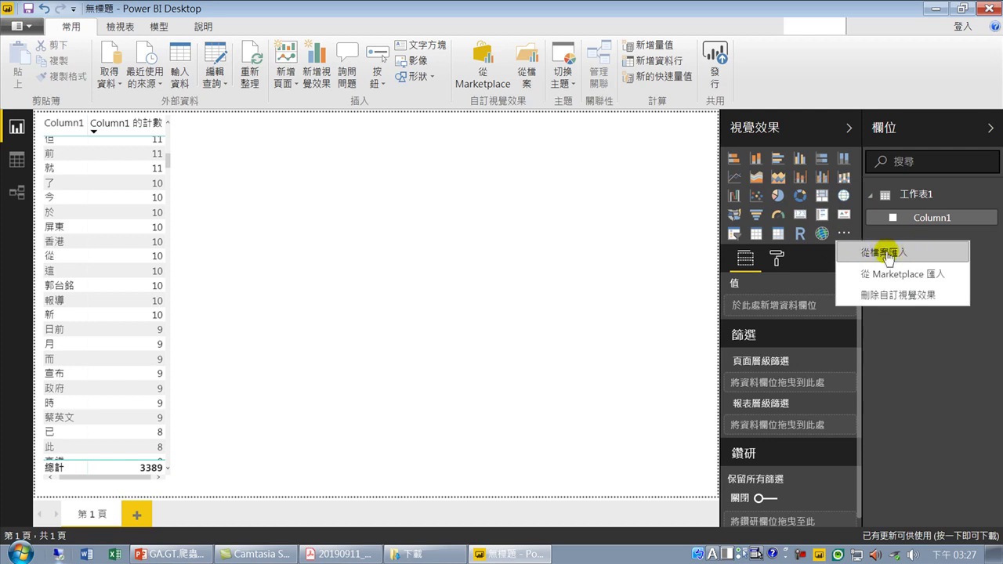
{"action": "left_click", "coordinate": [892, 256]}
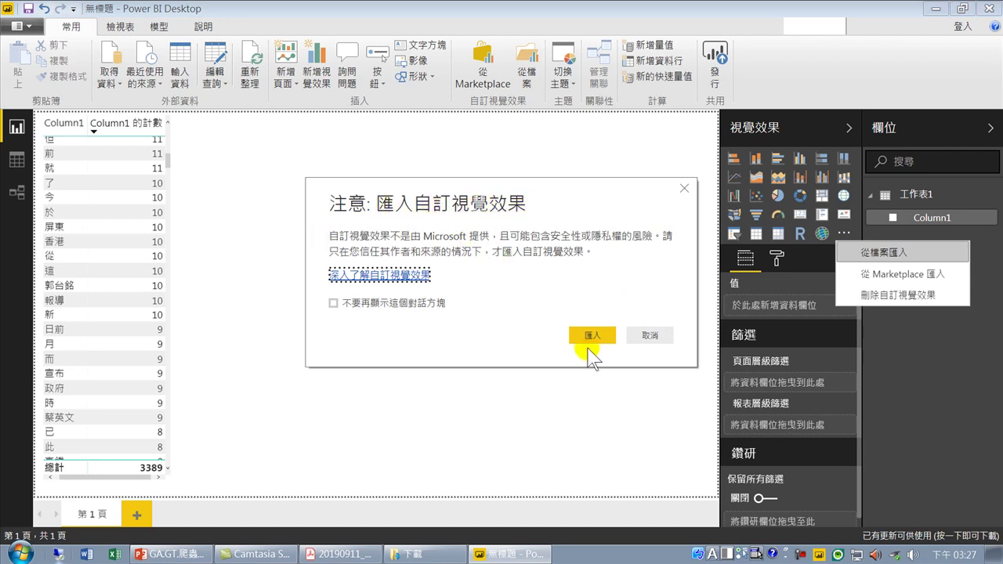
{"action": "left_click", "coordinate": [589, 336]}
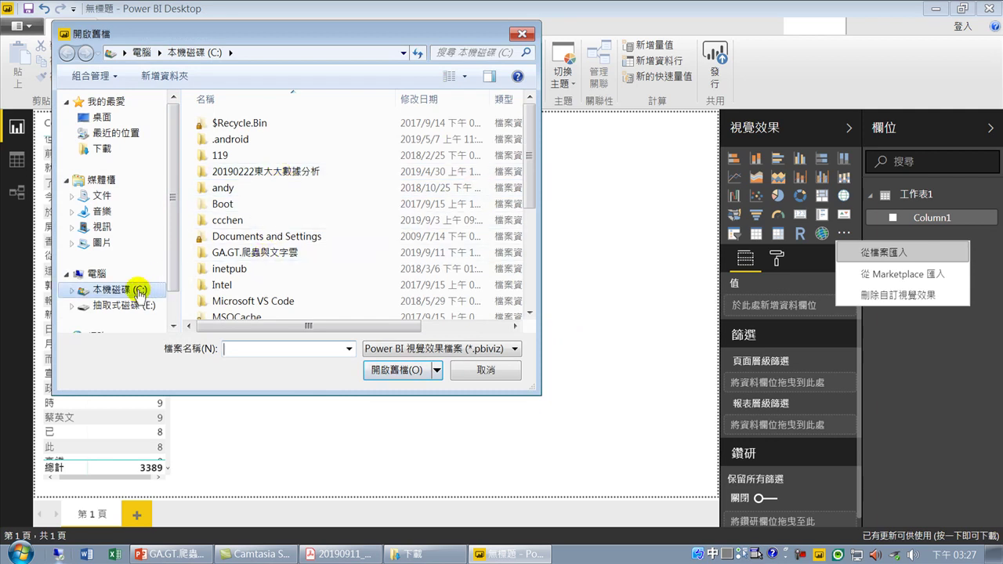
{"action": "left_click", "coordinate": [106, 152]}
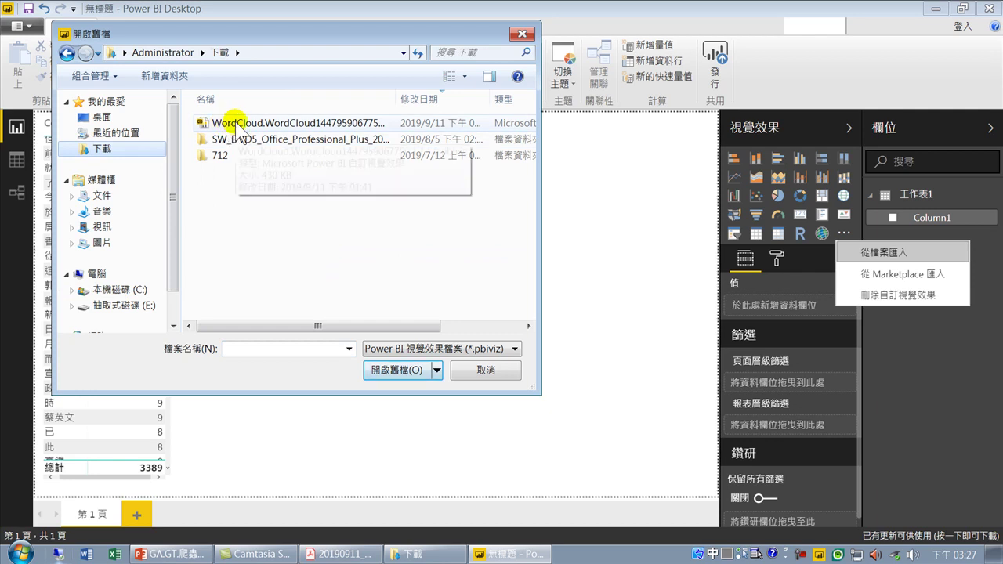
{"action": "left_click", "coordinate": [361, 128]}
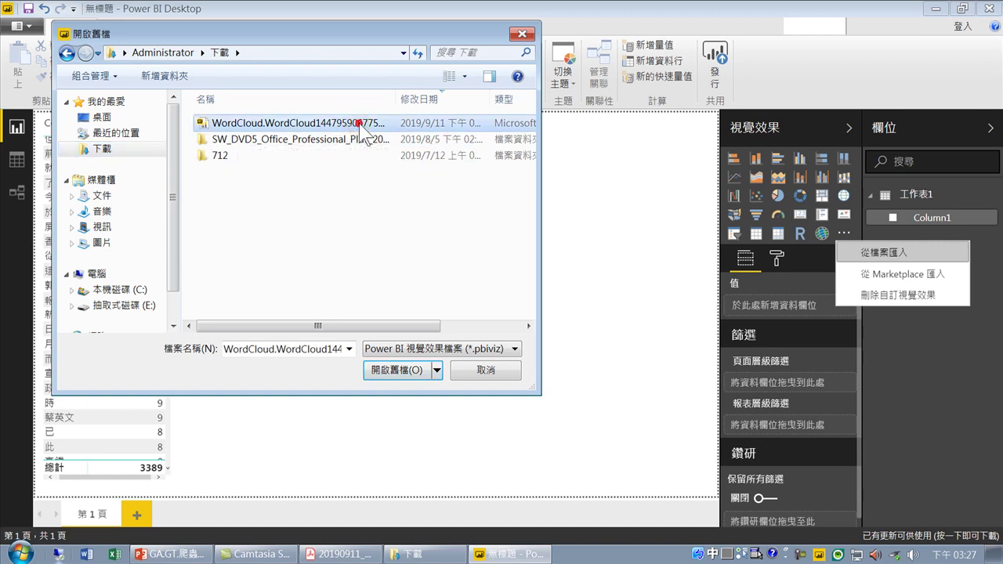
{"action": "left_click", "coordinate": [401, 372]}
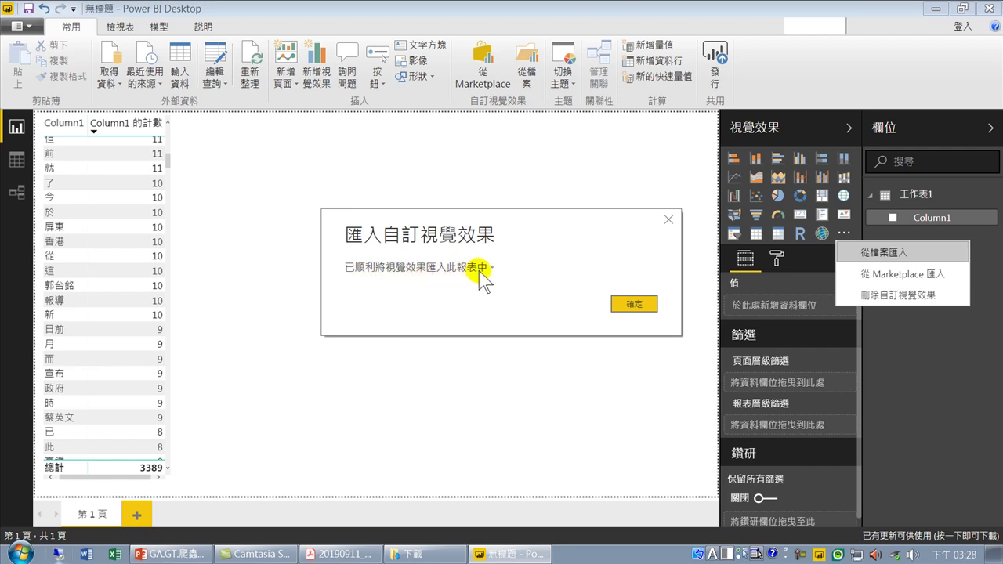
{"action": "left_click", "coordinate": [634, 304]}
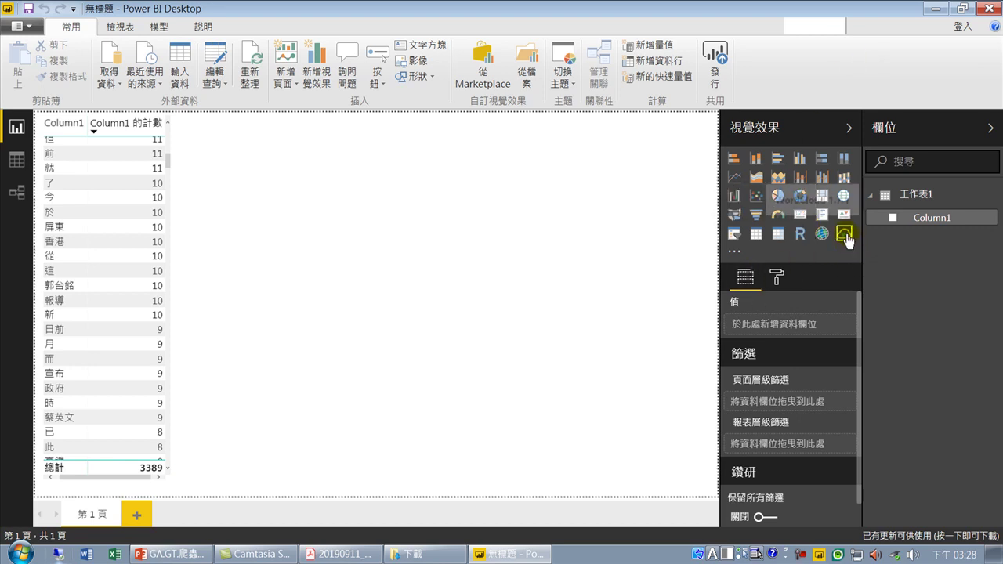
Duplicate the word-frequency table and enlarge the copy to fill the empty page area beside the original.
{"action": "left_click", "coordinate": [116, 169]}
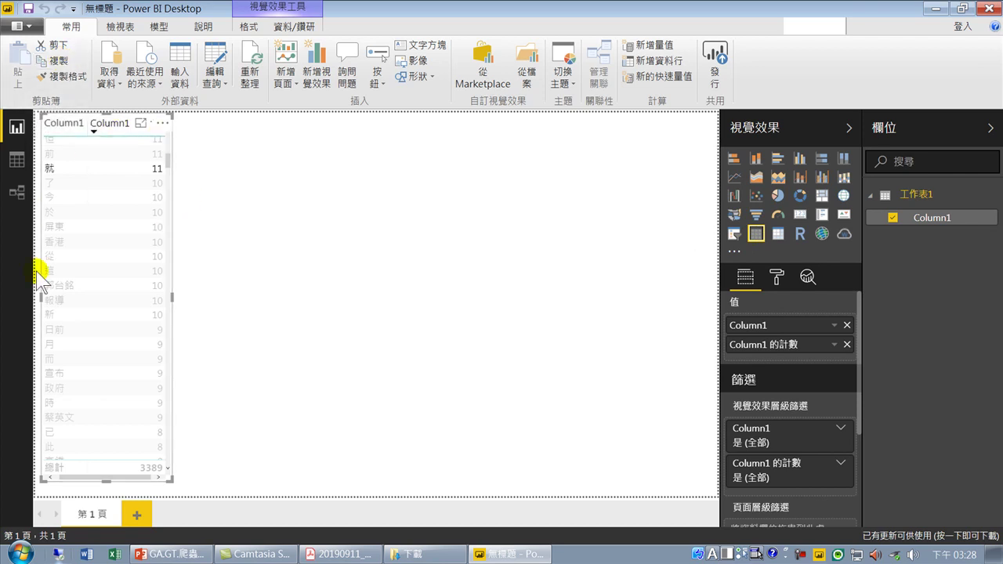
{"action": "left_click", "coordinate": [59, 62]}
{"action": "left_click", "coordinate": [264, 208]}
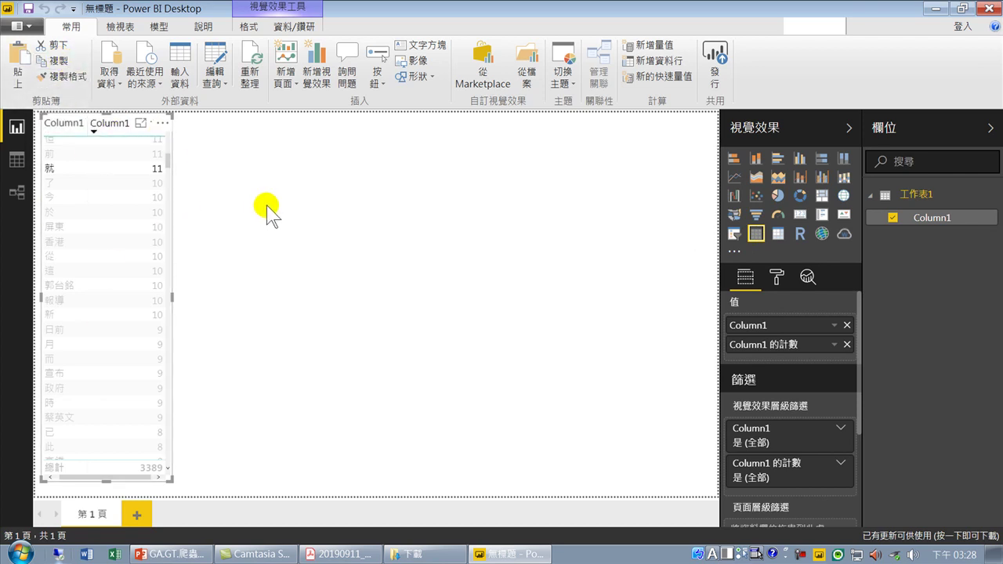
{"action": "left_click", "coordinate": [107, 167]}
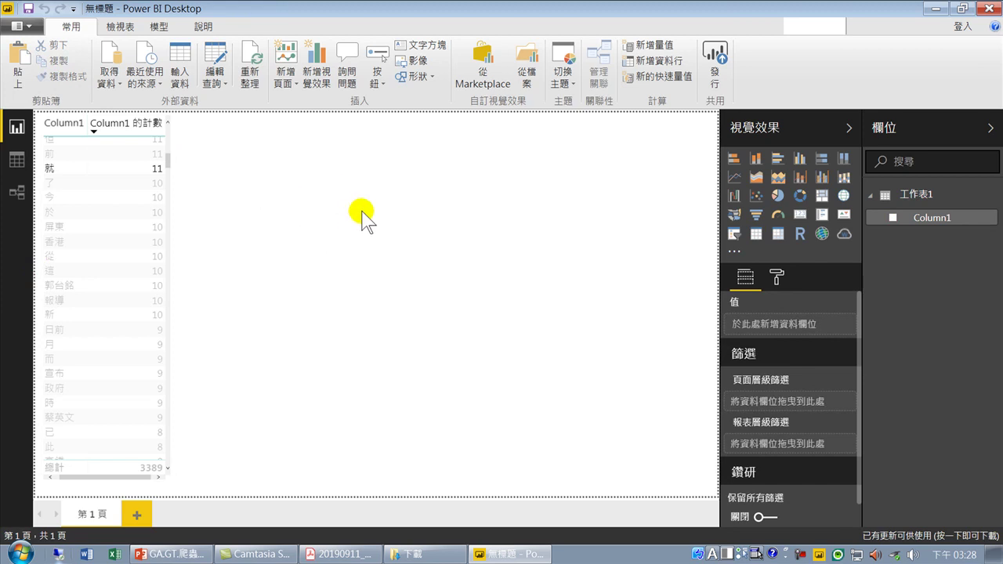
{"action": "left_click", "coordinate": [397, 221]}
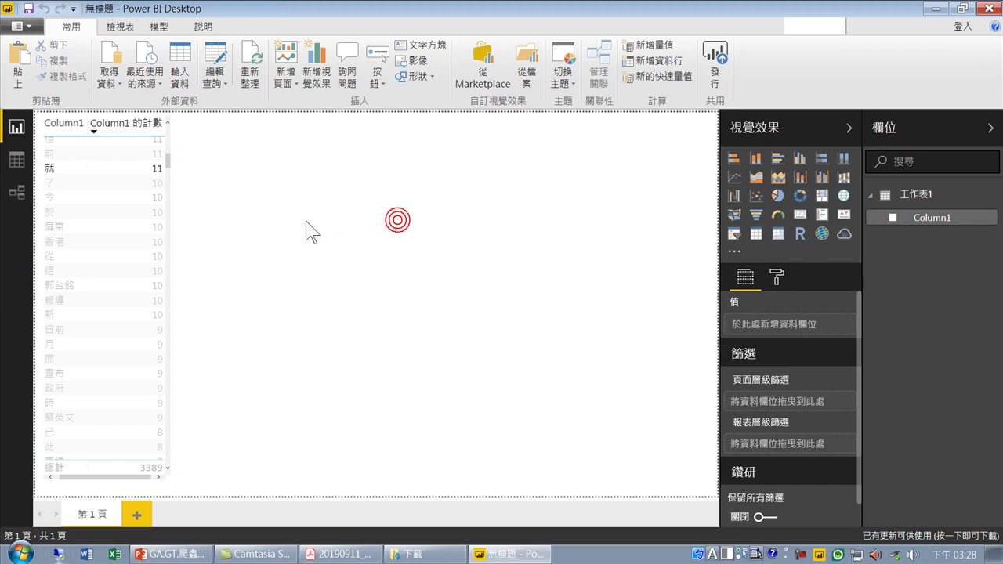
{"action": "left_click", "coordinate": [18, 62]}
{"action": "left_click_drag", "start_coordinate": [89, 123], "coordinate": [228, 123]}
{"action": "left_click_drag", "start_coordinate": [313, 307], "coordinate": [706, 317]}
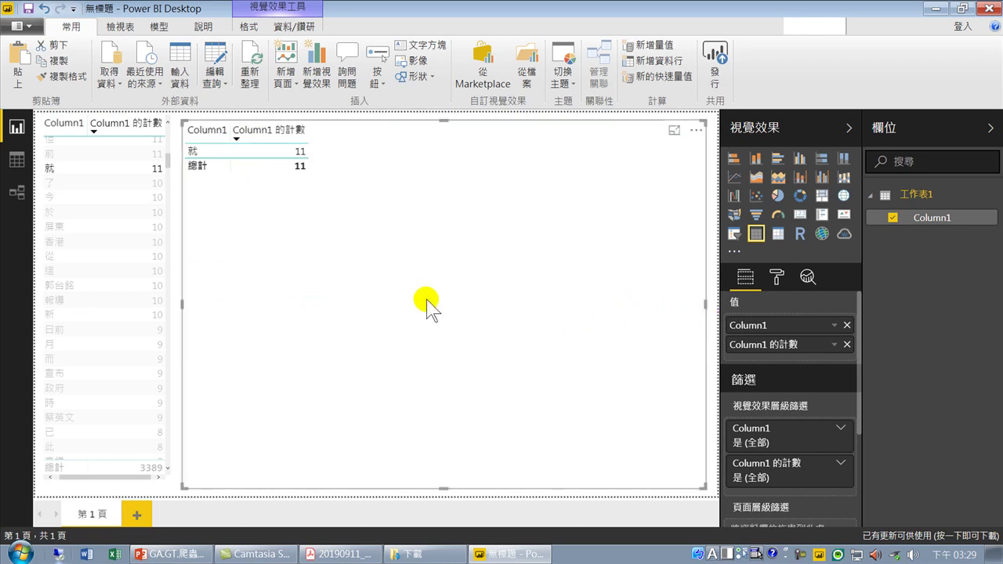
Clear the 就 row filter and convert the enlarged table copy into a WordCloud 1.7.1 visual.
{"action": "left_click", "coordinate": [586, 232]}
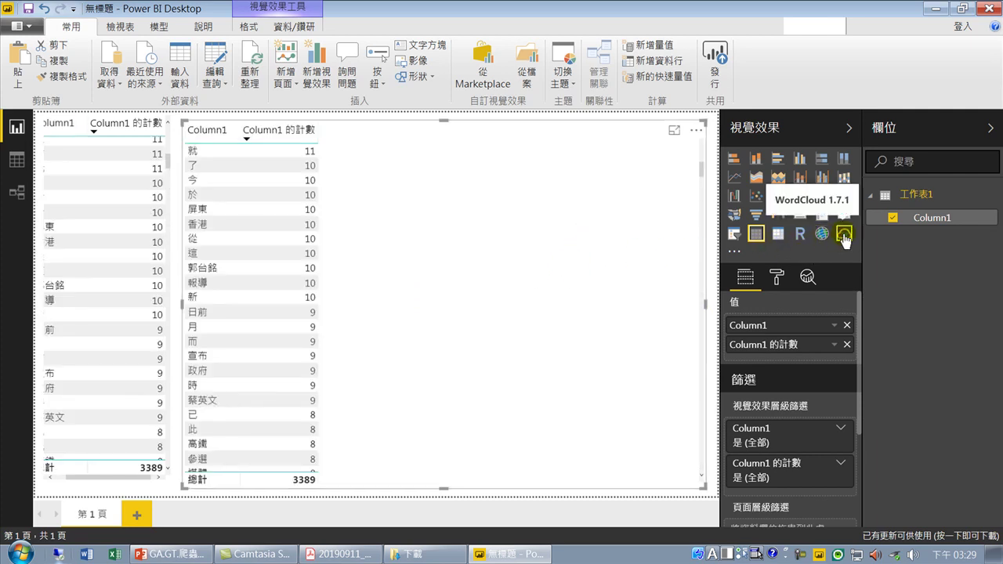
{"action": "left_click", "coordinate": [844, 235]}
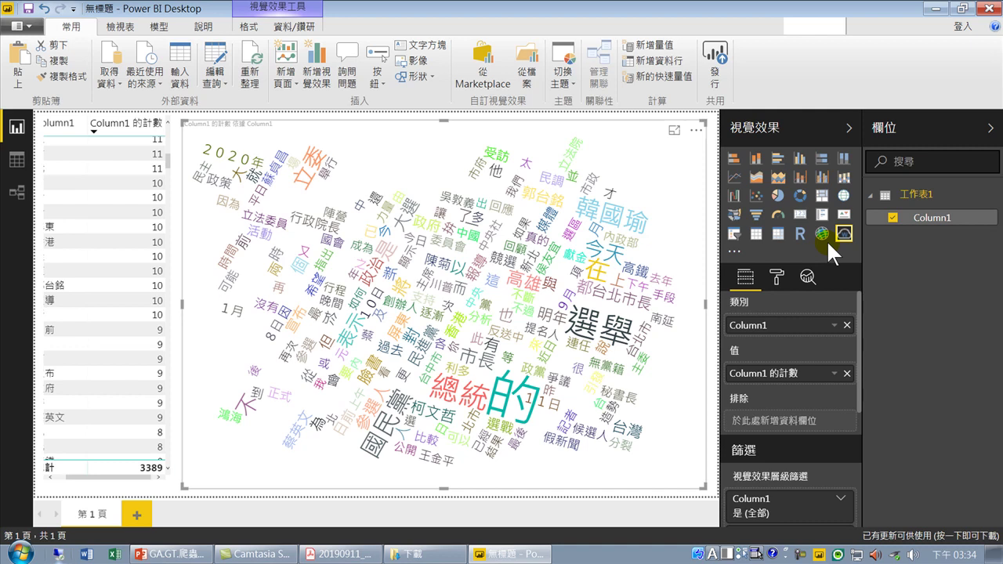
Save the report as a Power BI file named 2019 in C:\GA.GT.爬蟲與文字雲 and minimize the window.
{"action": "left_click", "coordinate": [30, 26]}
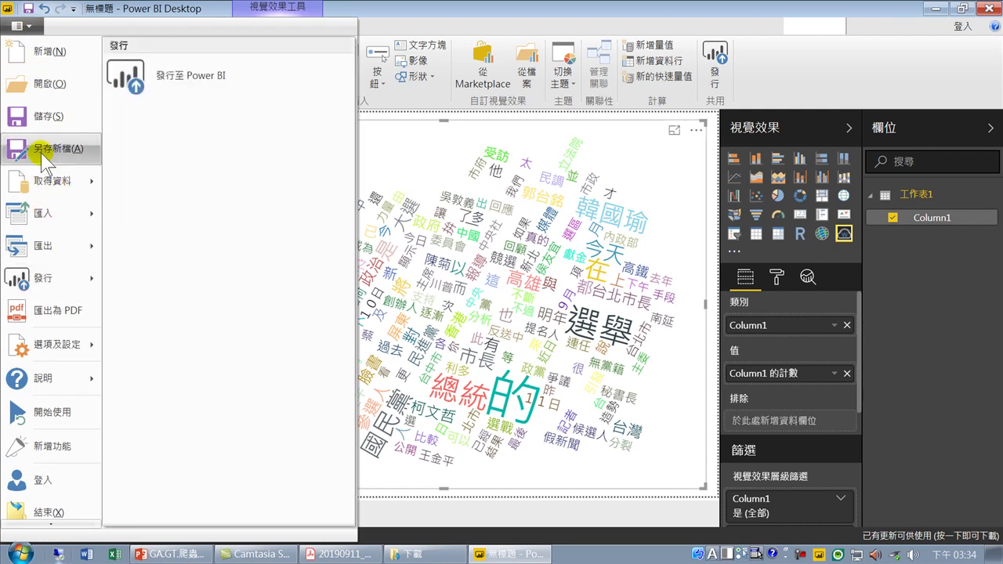
{"action": "left_click", "coordinate": [42, 149]}
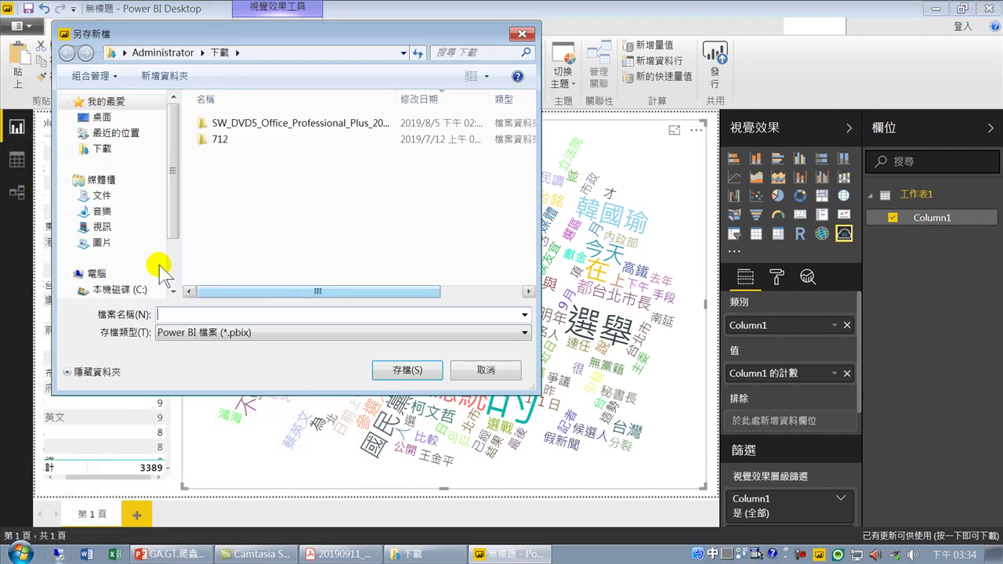
{"action": "left_click", "coordinate": [138, 289]}
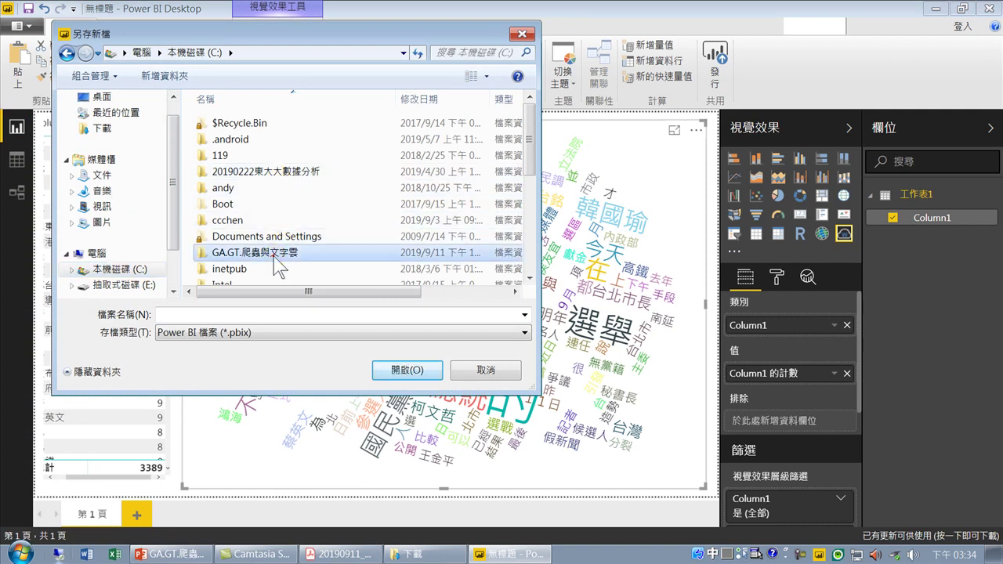
{"action": "double_click", "coordinate": [279, 255]}
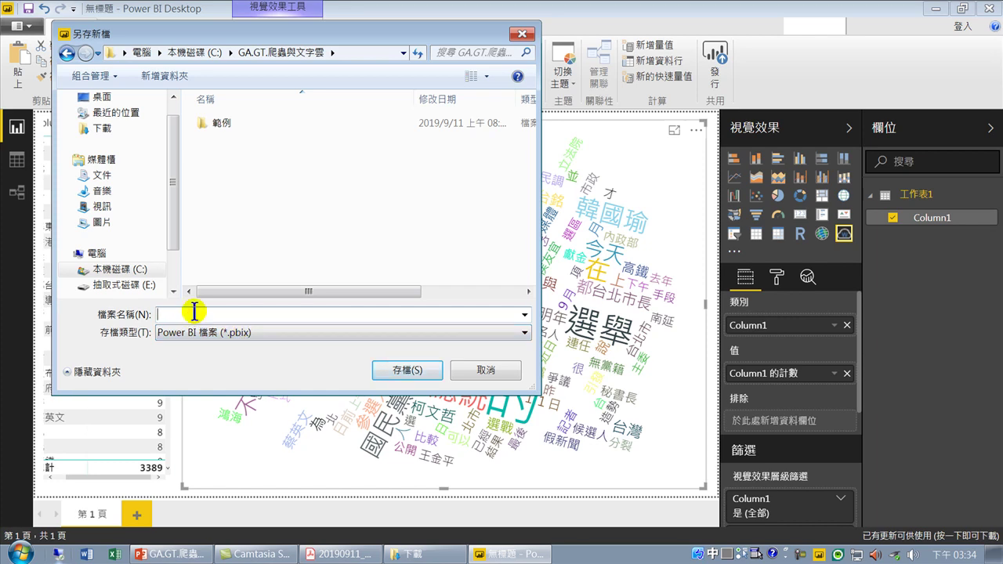
{"action": "type", "text": "N"}
{"action": "type", "text": "2019"}
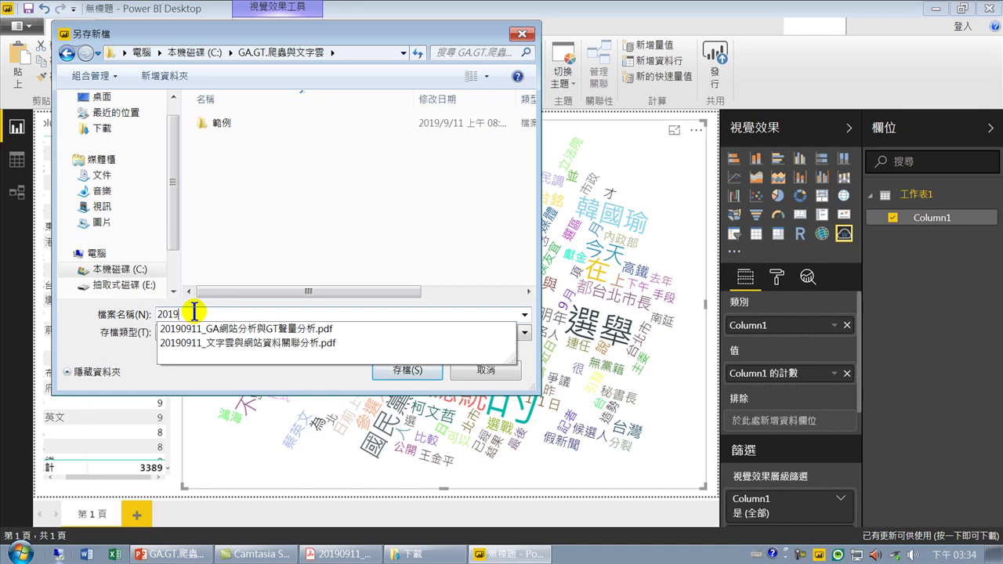
{"action": "type", "text": "yr"}
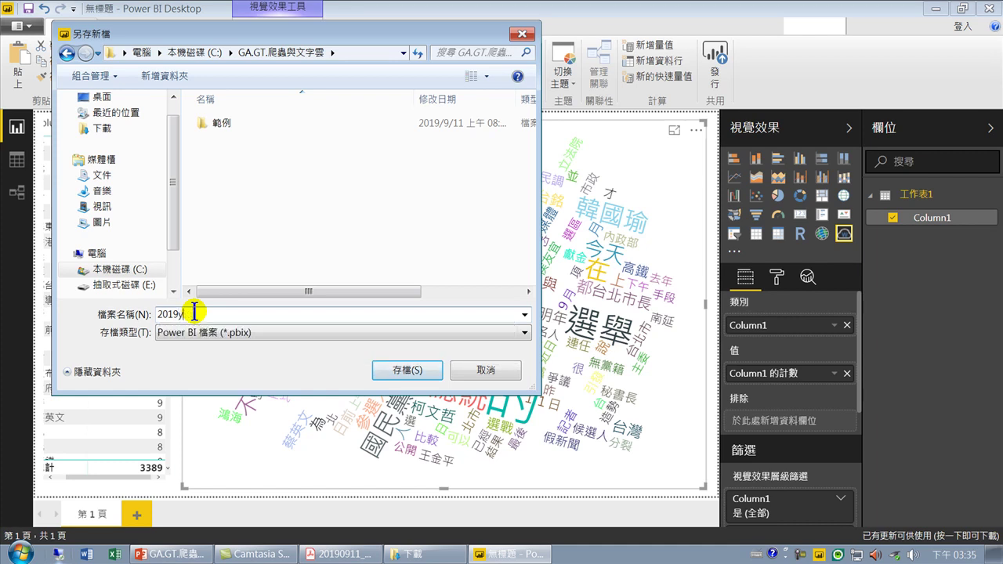
{"action": "key", "text": "BackSpace"}
{"action": "type", "text": "ㄐ"}
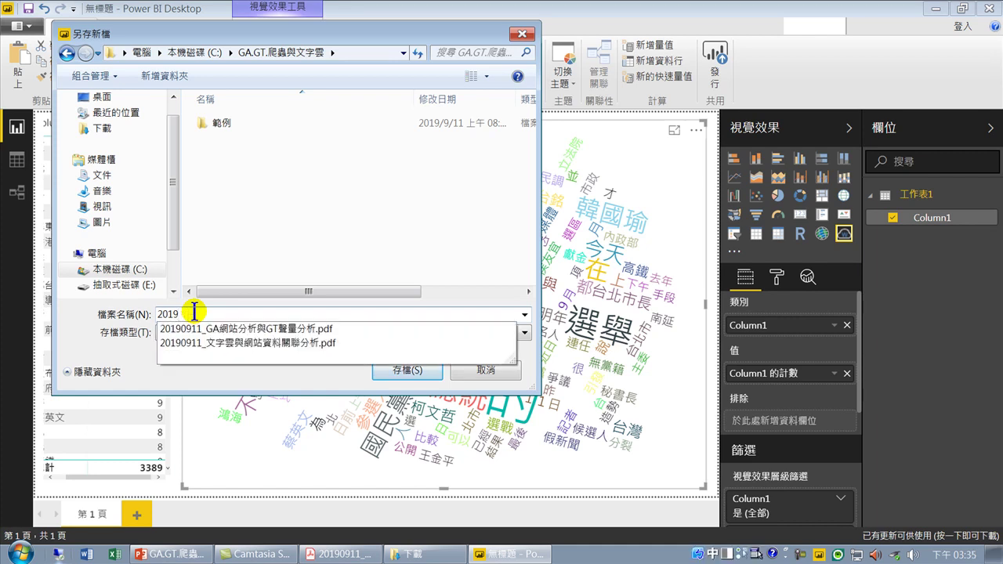
{"action": "key", "text": "ctrl+shift"}
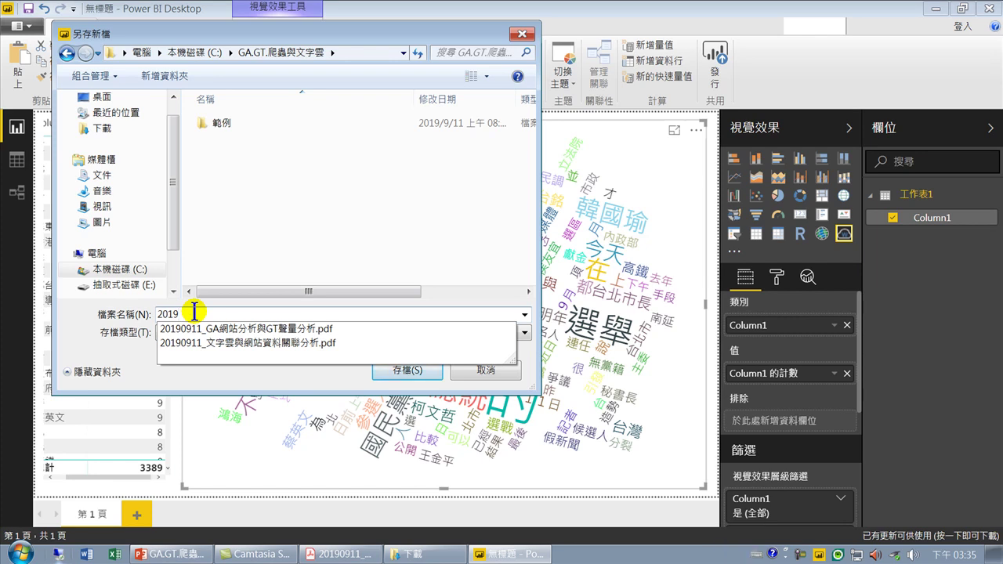
{"action": "key", "text": "Return"}
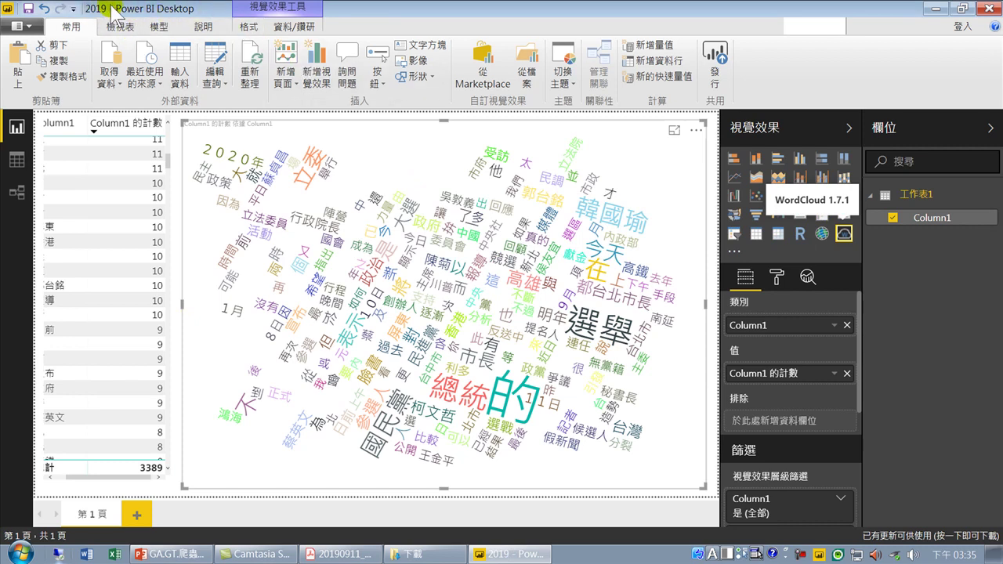
{"action": "left_click", "coordinate": [940, 9]}
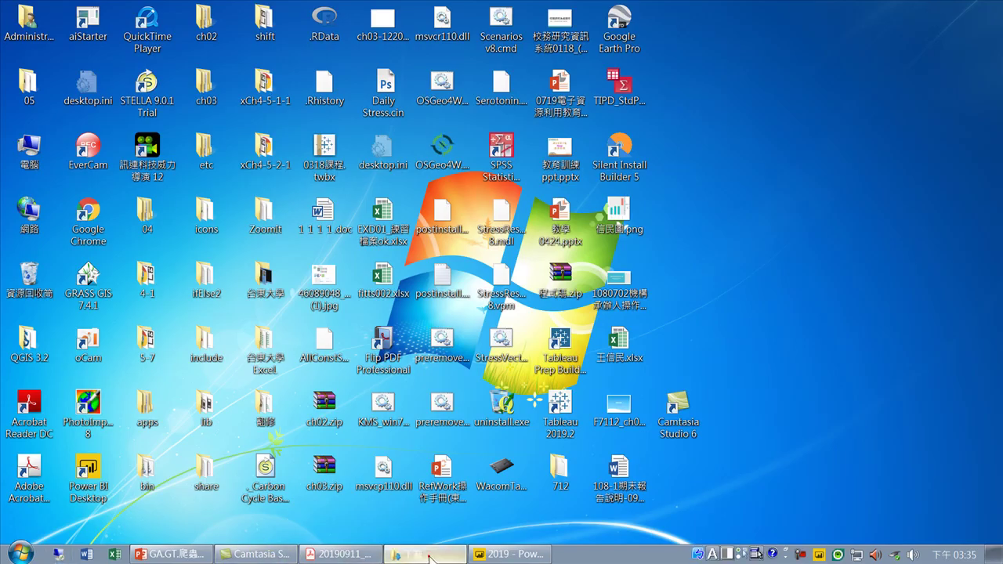
Locate dftocsv2.csv on 本機磁碟 (C:) in File Explorer, check its available file actions, and return to the desktop.
{"action": "left_click", "coordinate": [429, 554]}
{"action": "left_click", "coordinate": [71, 267]}
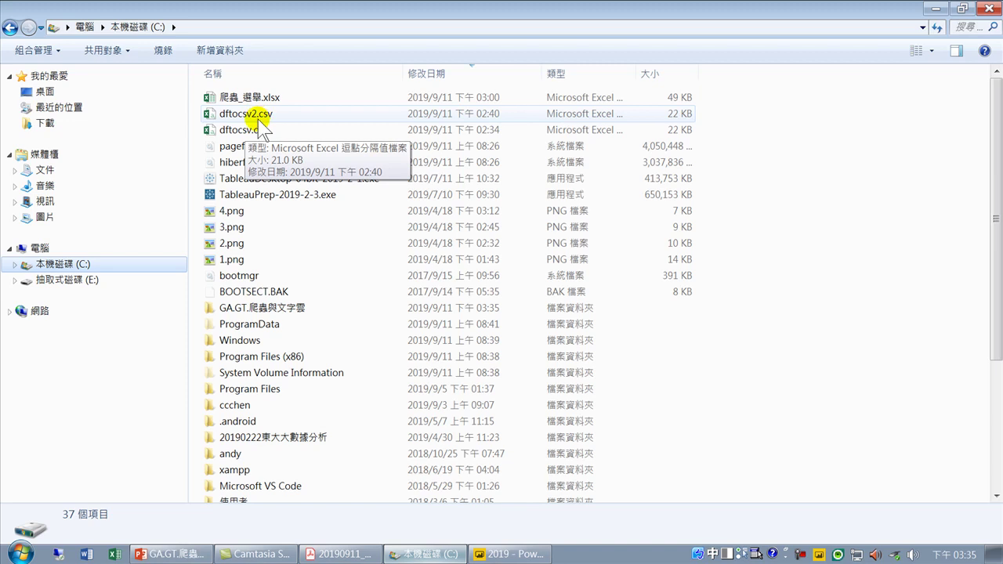
{"action": "left_click", "coordinate": [258, 120]}
{"action": "right_click", "coordinate": [259, 119]}
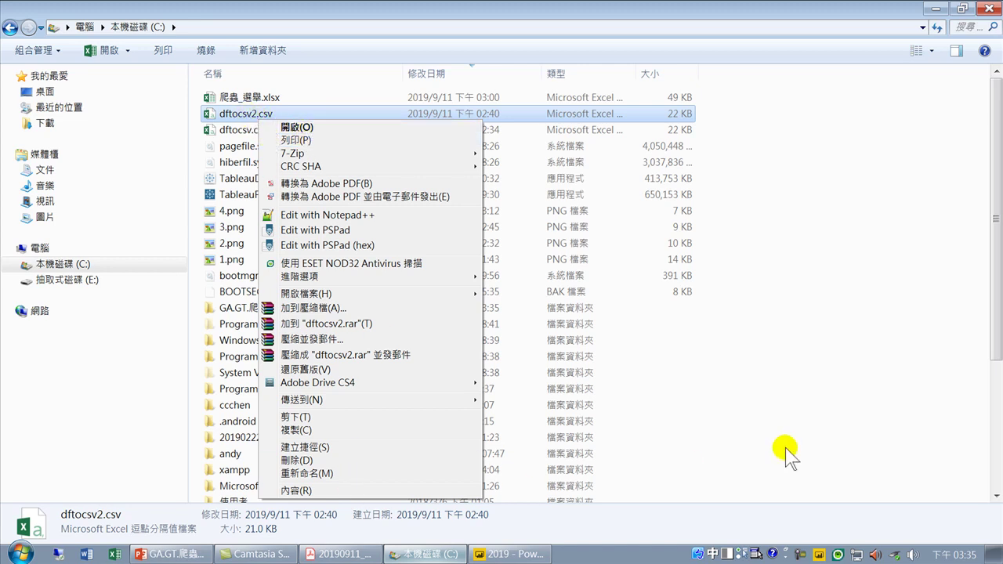
{"action": "left_click", "coordinate": [763, 384]}
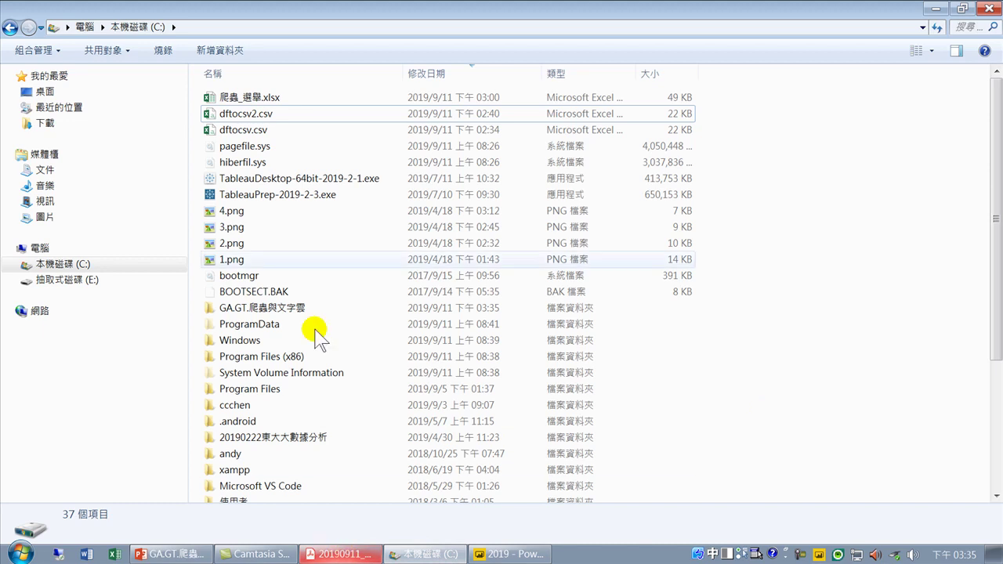
{"action": "key", "text": "super+d"}
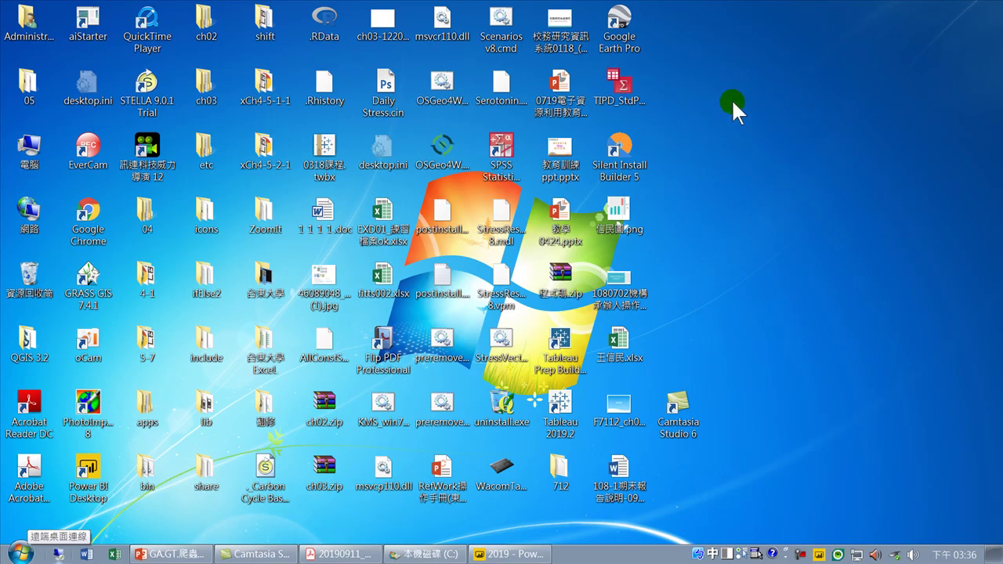
Switch to Google Chrome, sign out of the Google account in Google Drive, and close the page.
{"action": "double_click", "coordinate": [90, 221]}
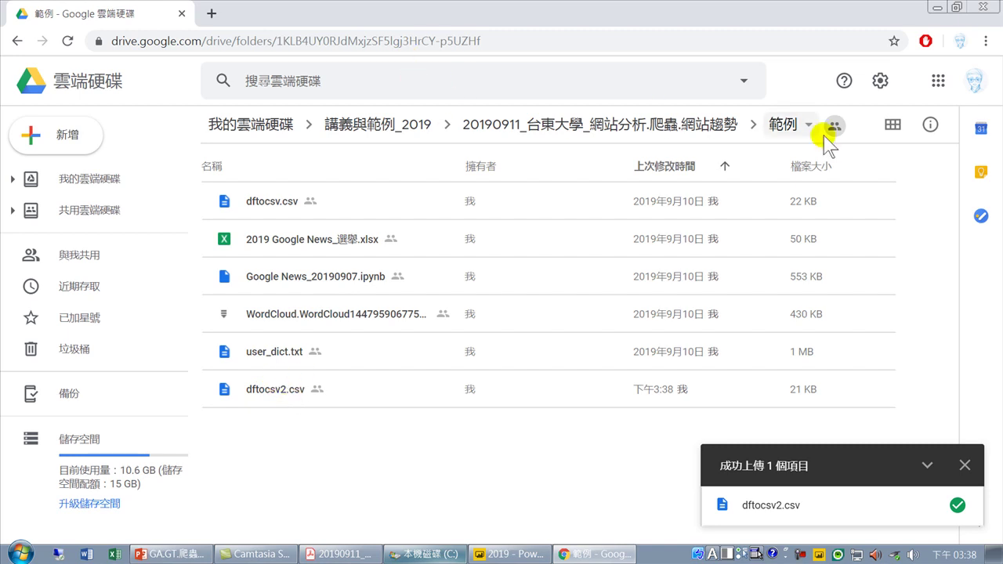
{"action": "left_click", "coordinate": [979, 82]}
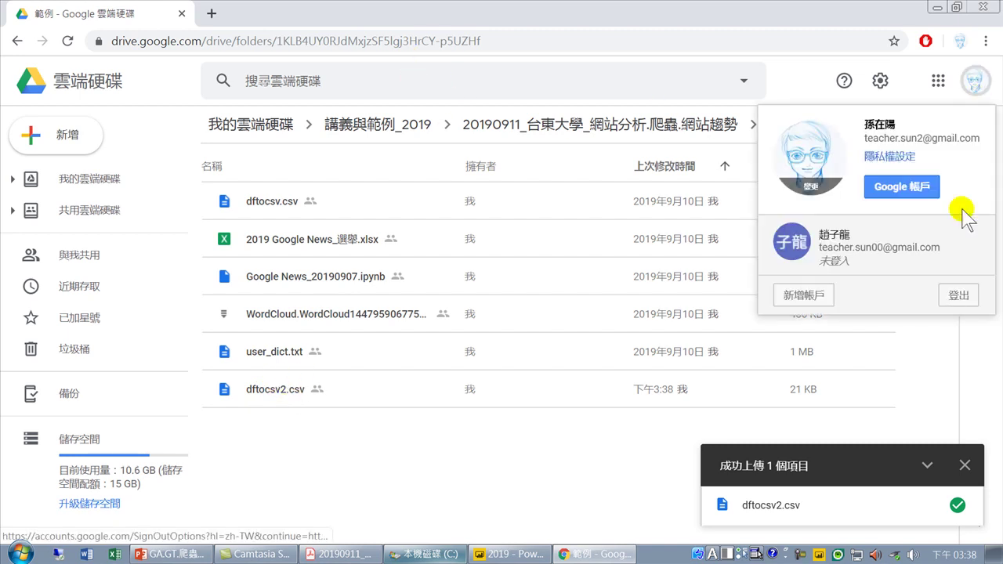
{"action": "left_click", "coordinate": [962, 296]}
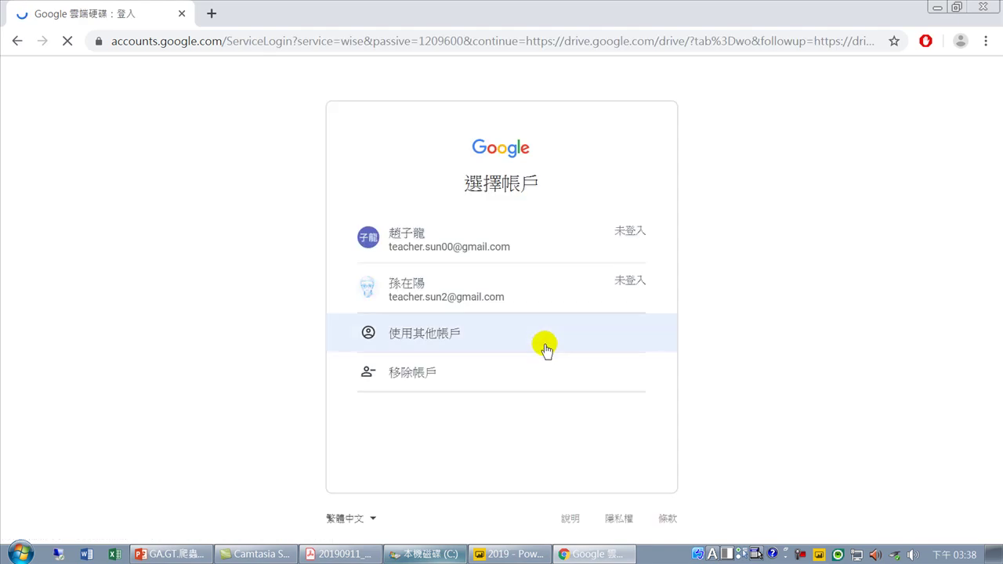
{"action": "left_click", "coordinate": [182, 13]}
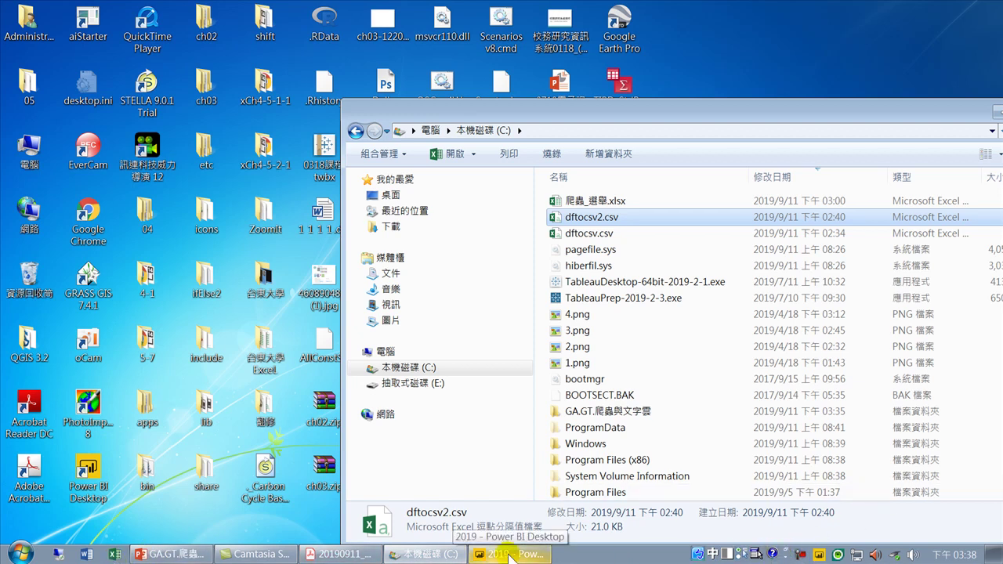
{"action": "double_click", "coordinate": [93, 213]}
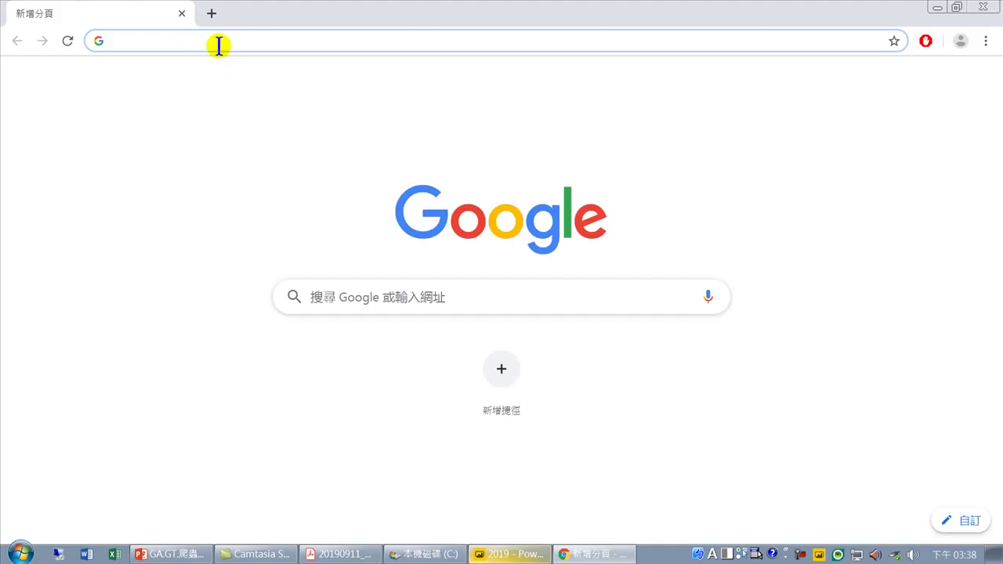
{"action": "type", "text": "https"}
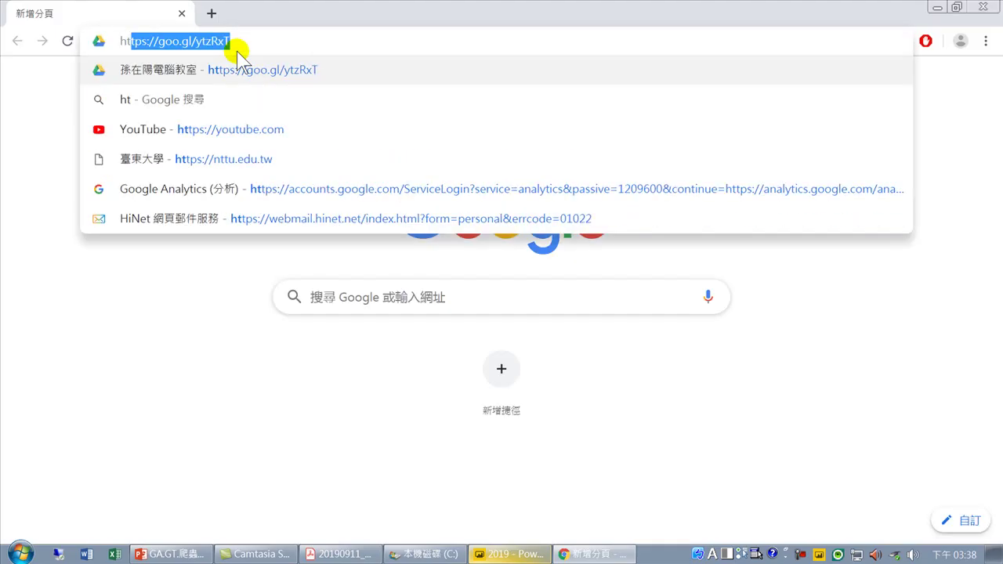
{"action": "type", "text": "://goo"}
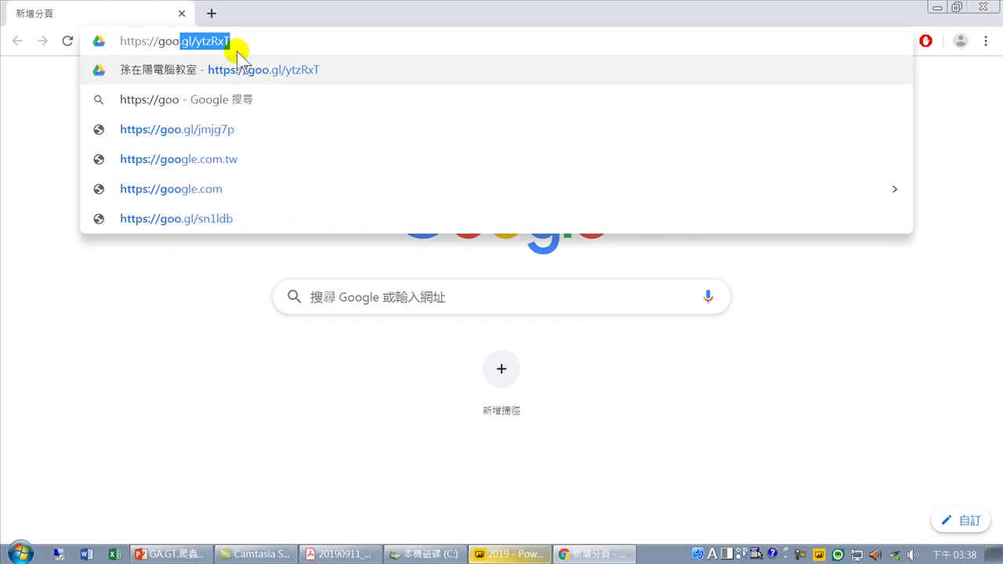
{"action": "key", "text": "Return"}
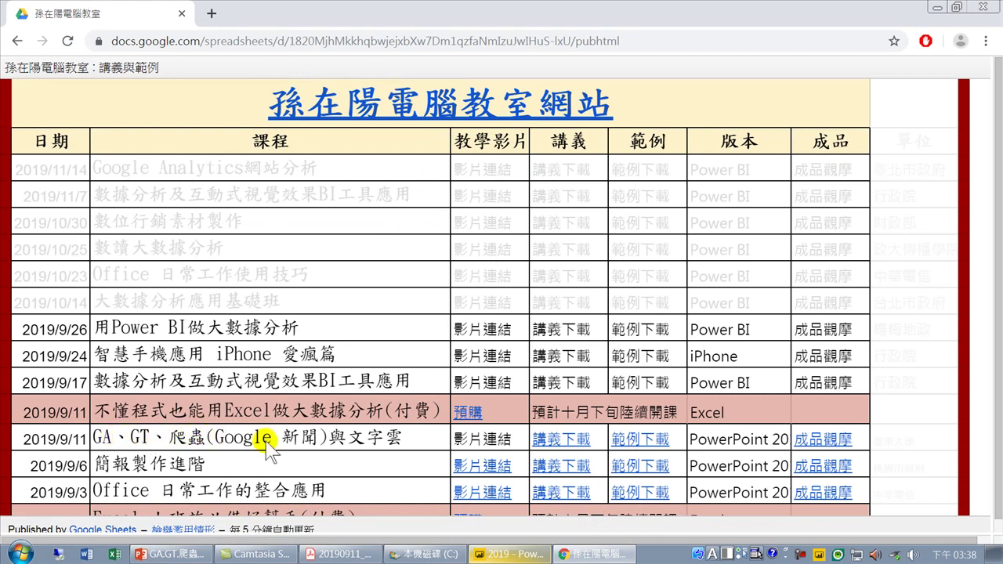
{"action": "left_click", "coordinate": [646, 440]}
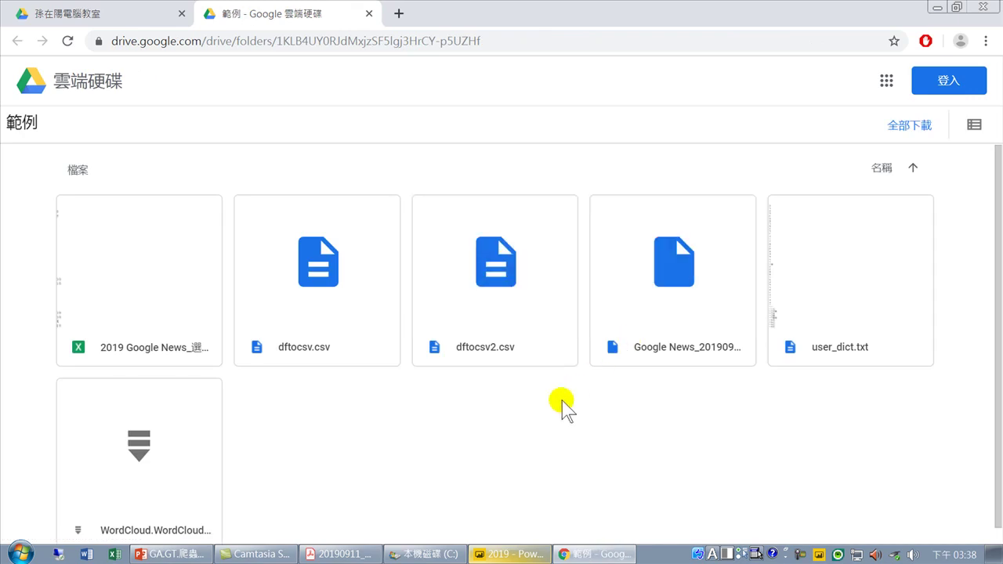
Download dftocsv2.csv from the shared 範例 folder and close the browser pages.
{"action": "scroll", "coordinate": [470, 427], "scroll_direction": "down", "scroll_amount": 1}
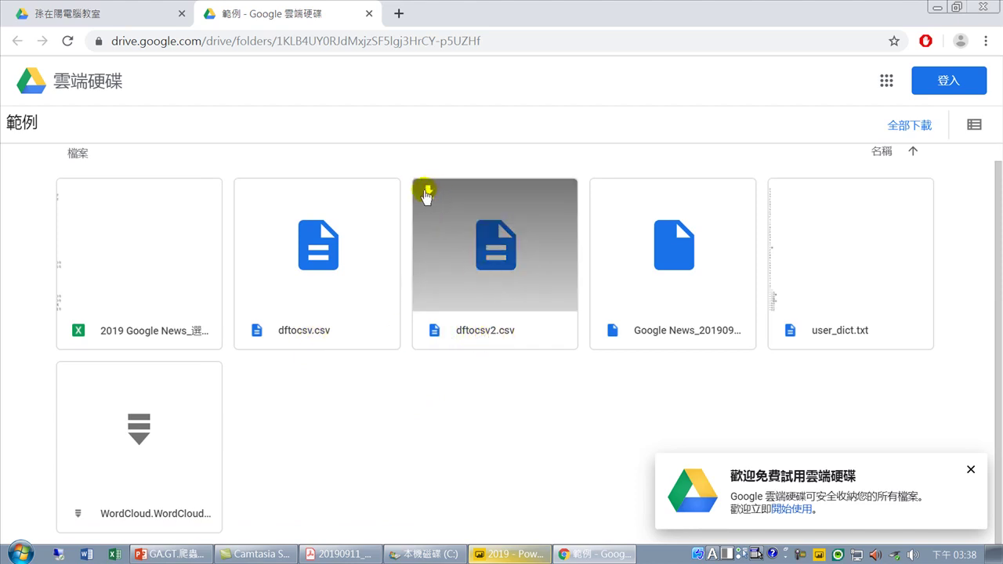
{"action": "left_click", "coordinate": [427, 192]}
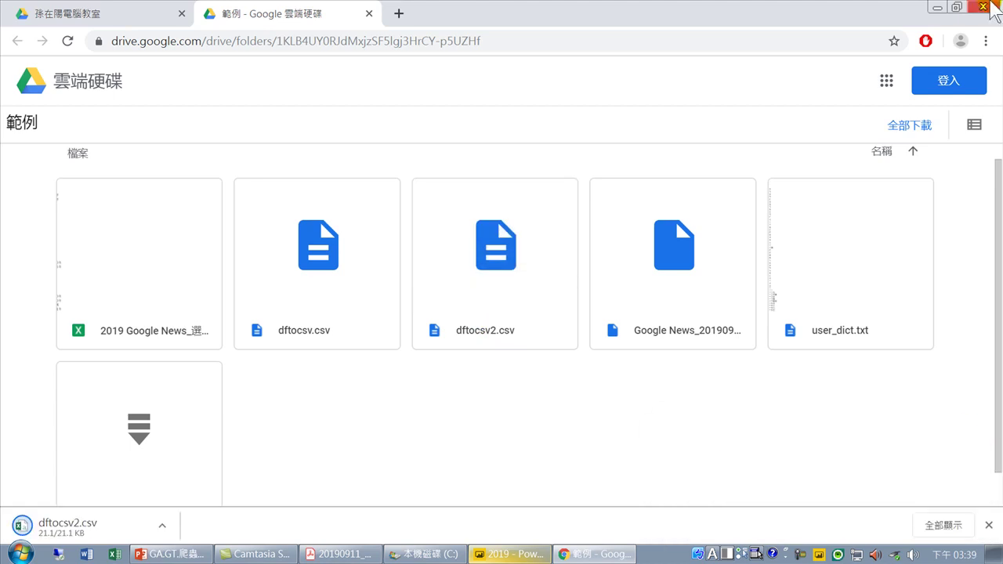
{"action": "left_click", "coordinate": [985, 6]}
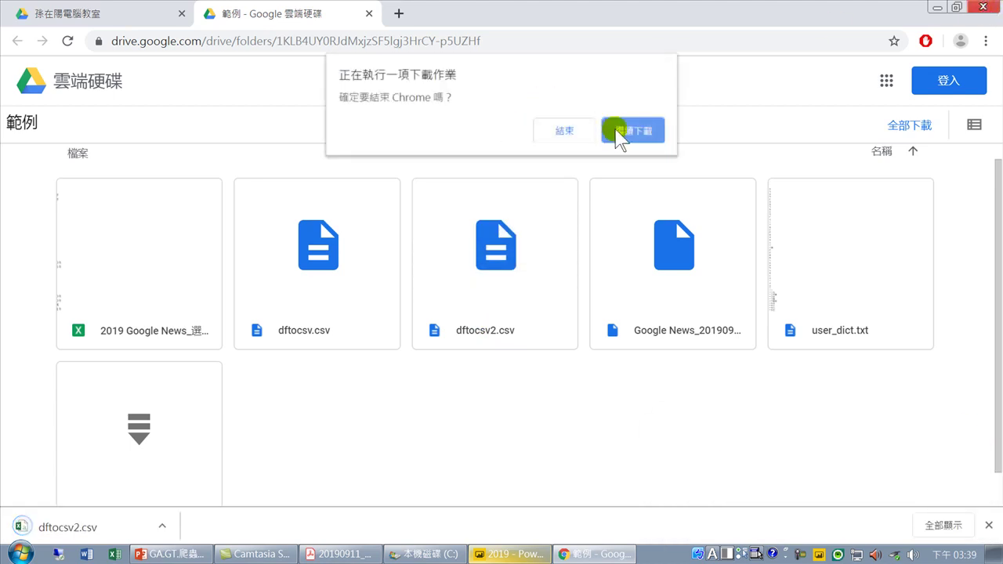
{"action": "left_click", "coordinate": [563, 131]}
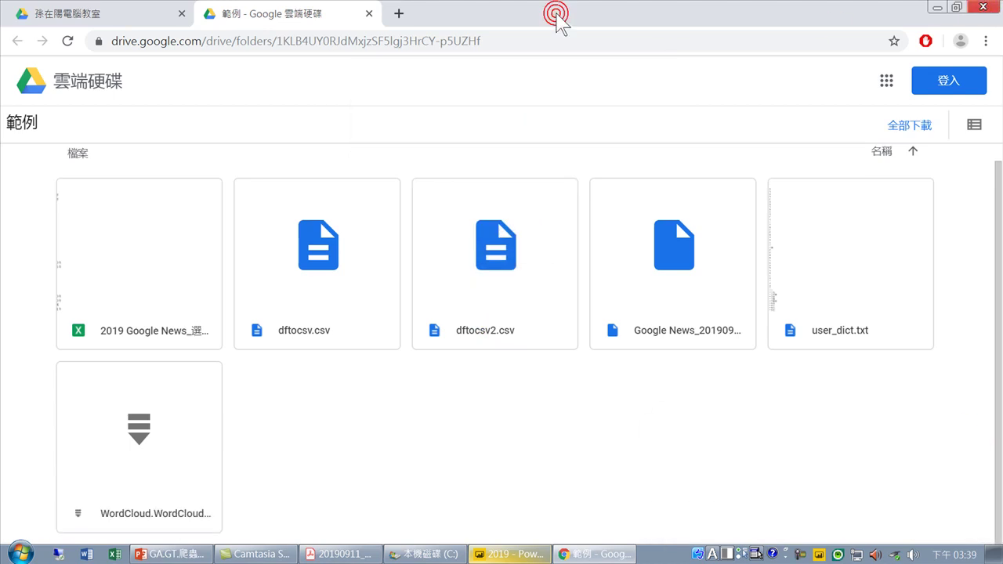
{"action": "left_click", "coordinate": [369, 13]}
{"action": "left_click", "coordinate": [181, 14]}
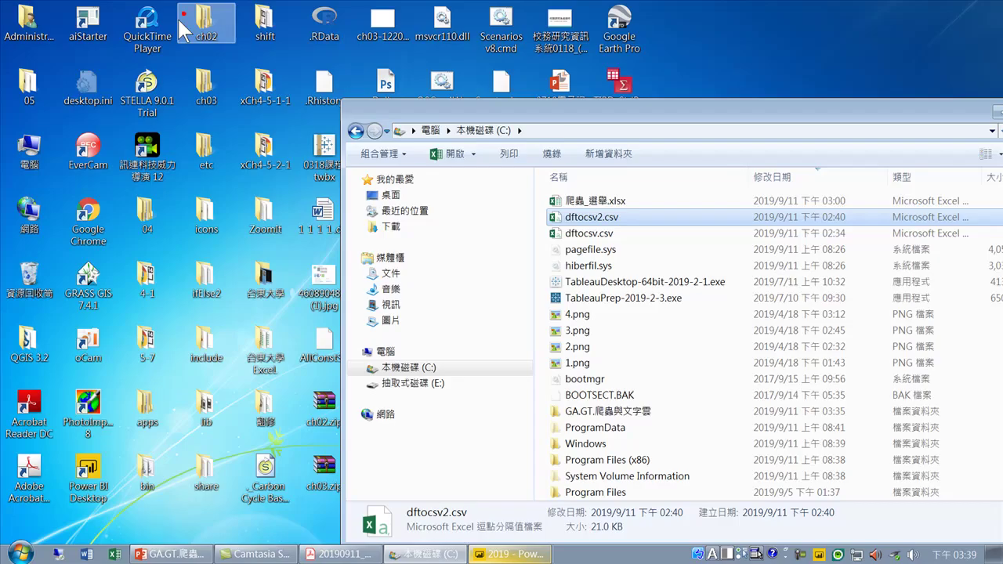
Find the downloaded dftocsv2.csv in the 下載 folder and open it in a maximized Notepad (記事本) window.
{"action": "left_click_drag", "start_coordinate": [940, 109], "coordinate": [754, 59]}
{"action": "left_click", "coordinate": [206, 178]}
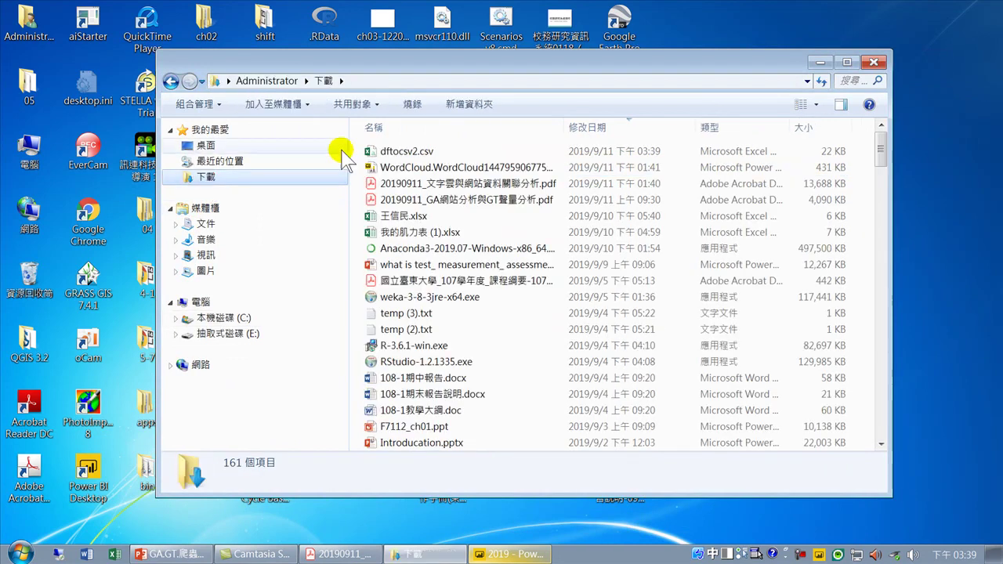
{"action": "left_click", "coordinate": [396, 154]}
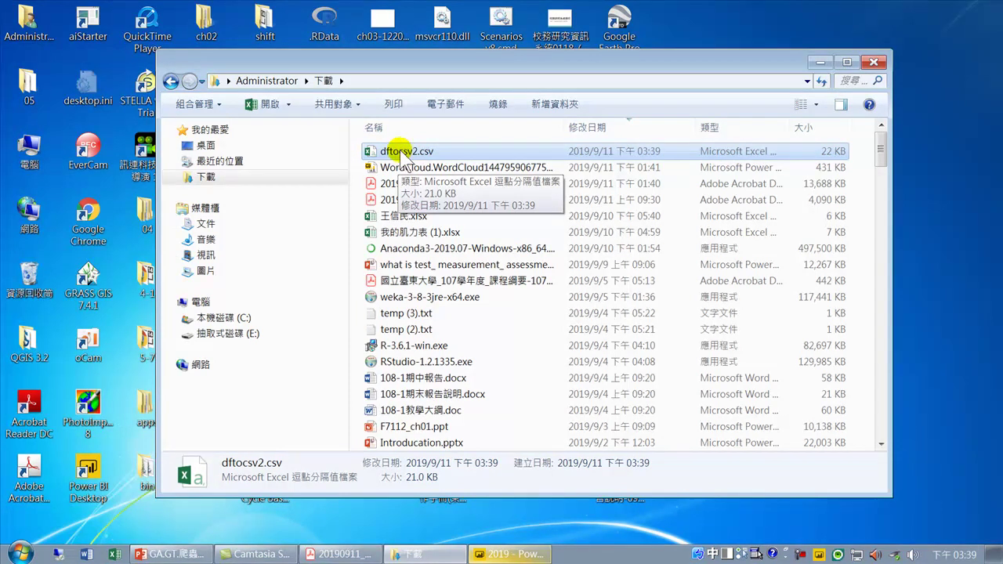
{"action": "right_click", "coordinate": [399, 151]}
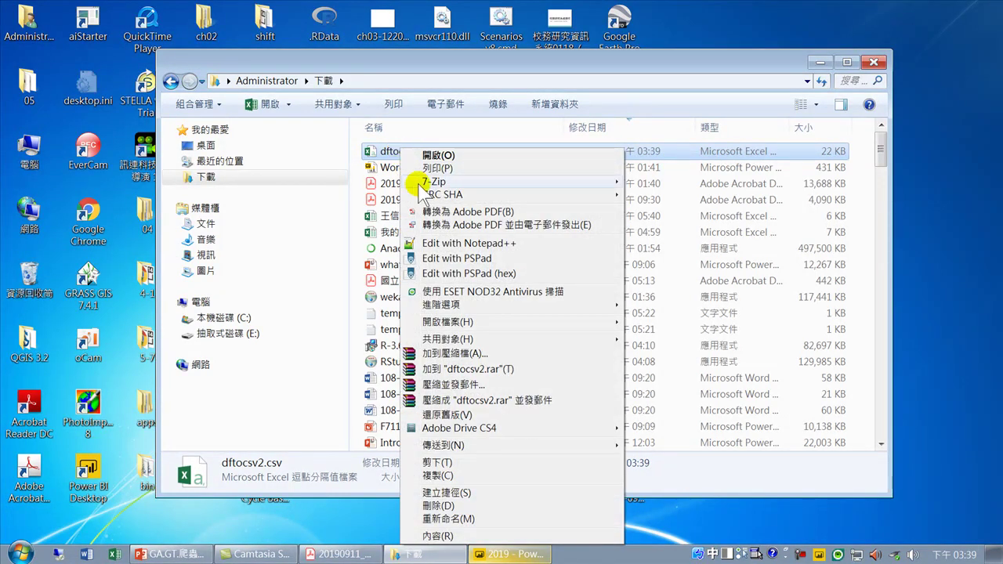
{"action": "mouse_move", "coordinate": [433, 322]}
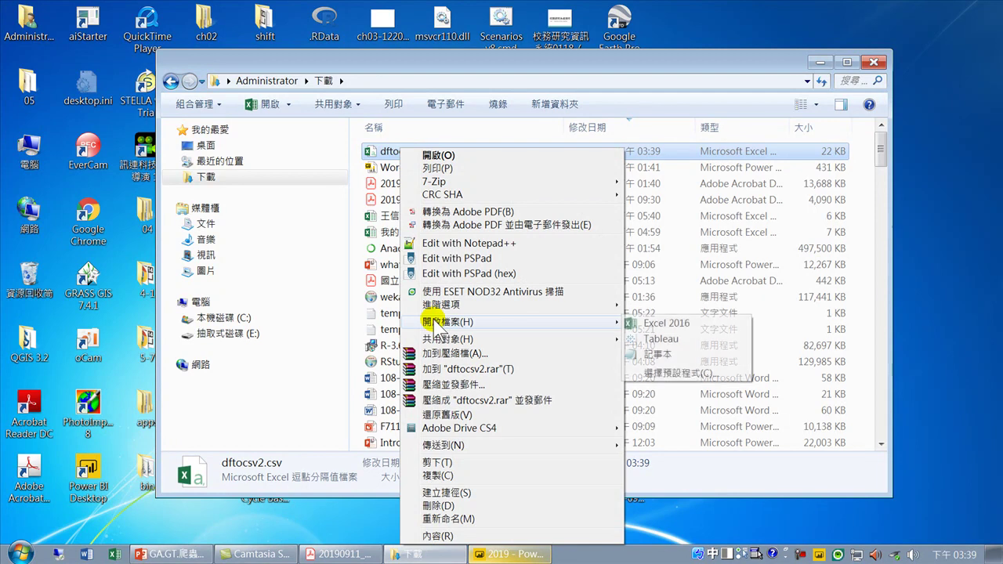
{"action": "left_click", "coordinate": [658, 357]}
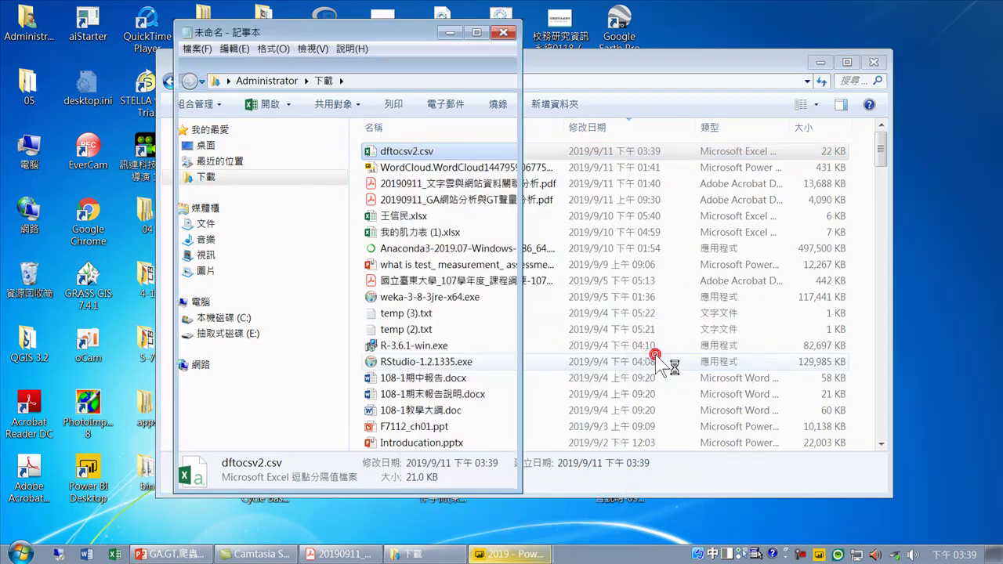
{"action": "left_click", "coordinate": [475, 32]}
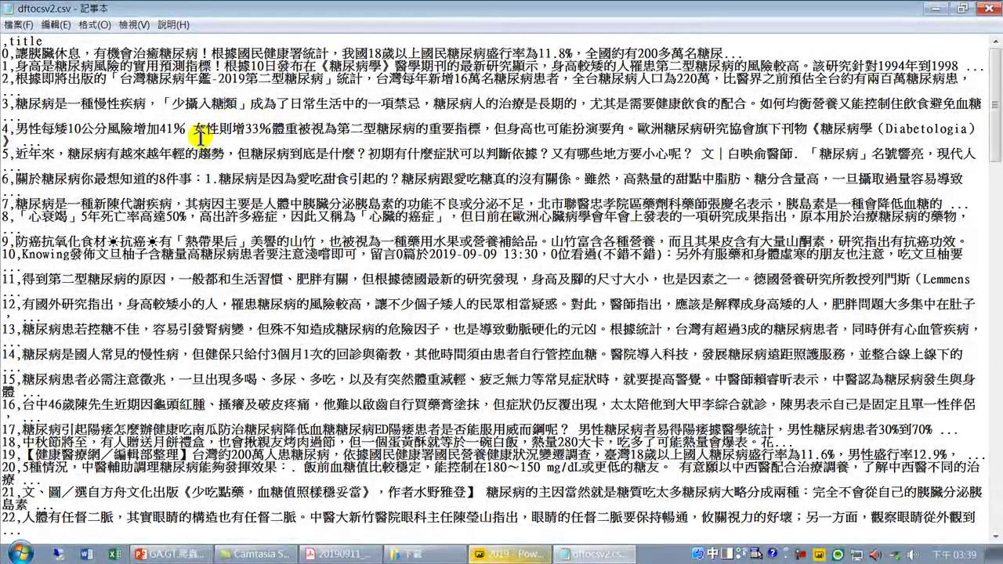
Copy the entire text of dftocsv2.csv and minimize Notepad.
{"action": "key", "text": "ctrl+a"}
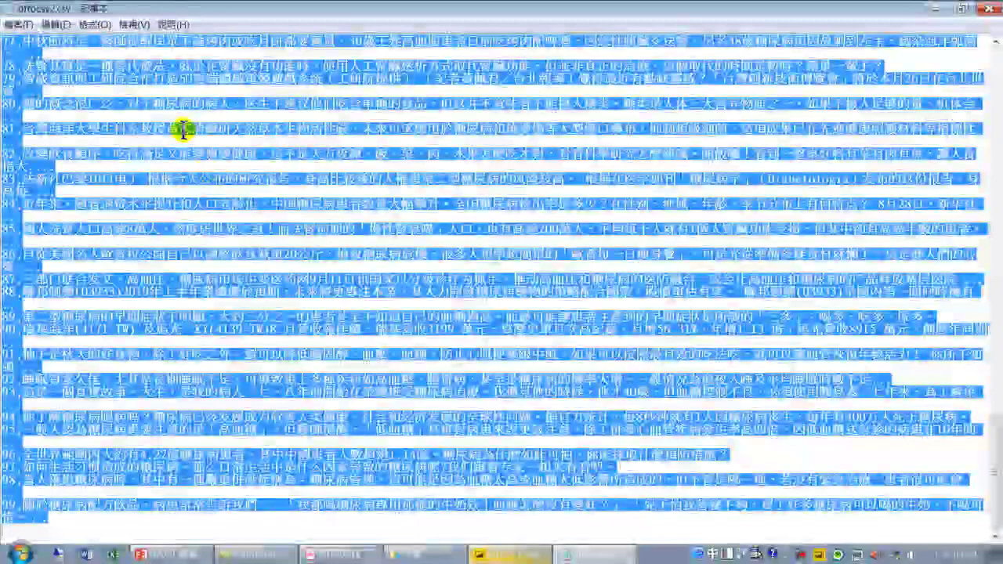
{"action": "right_click", "coordinate": [163, 67]}
{"action": "left_click", "coordinate": [192, 109]}
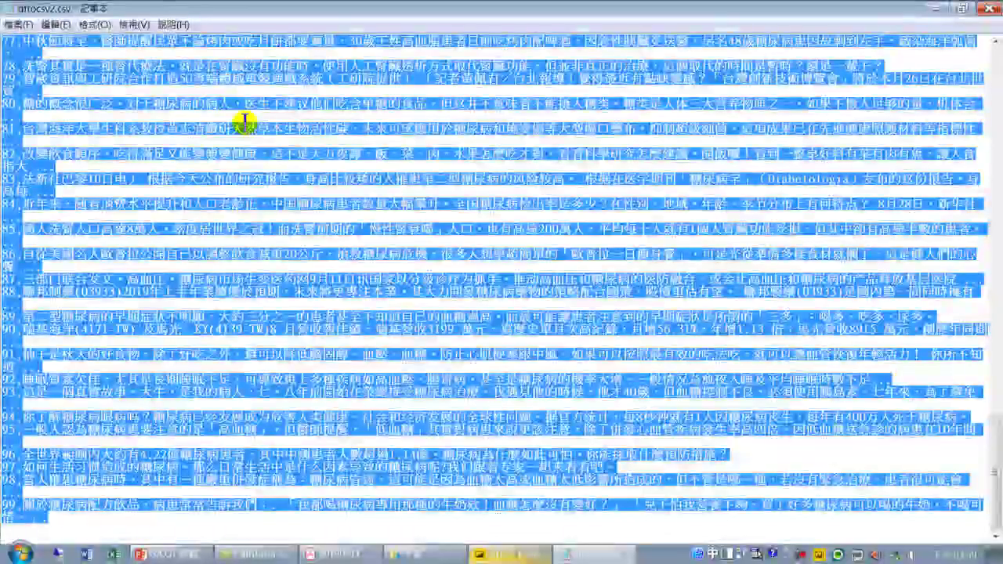
{"action": "left_click", "coordinate": [935, 8]}
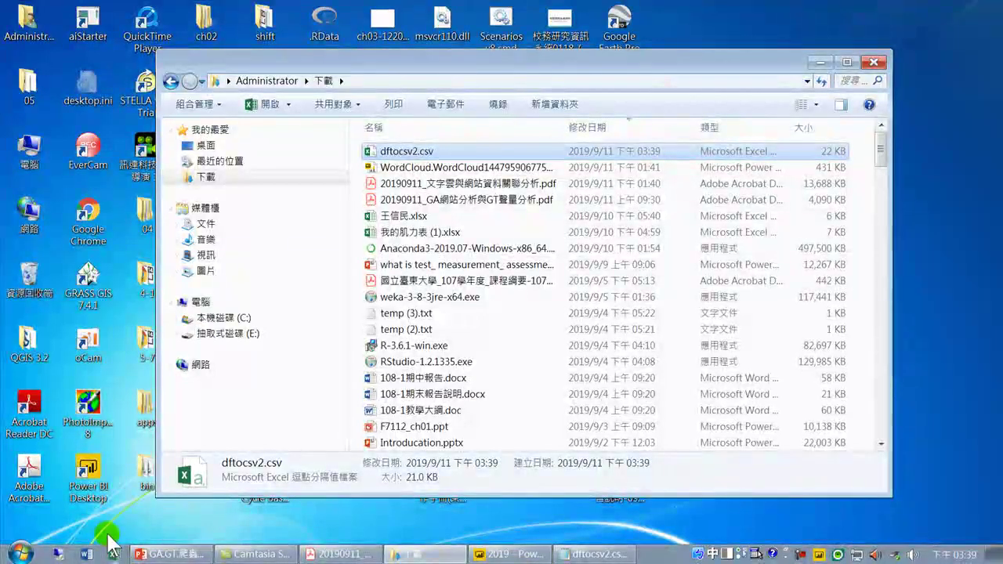
Open Google Chrome and search Google for 中文斷詞.
{"action": "double_click", "coordinate": [94, 218]}
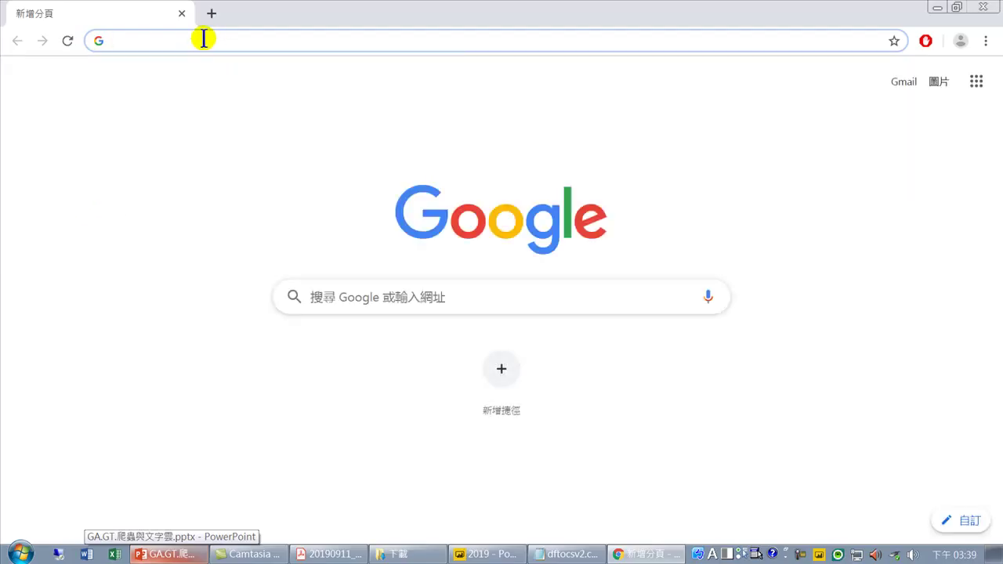
{"action": "type", "text": "l"}
{"action": "key", "text": "BackSpace"}
{"action": "key", "text": "BackSpace"}
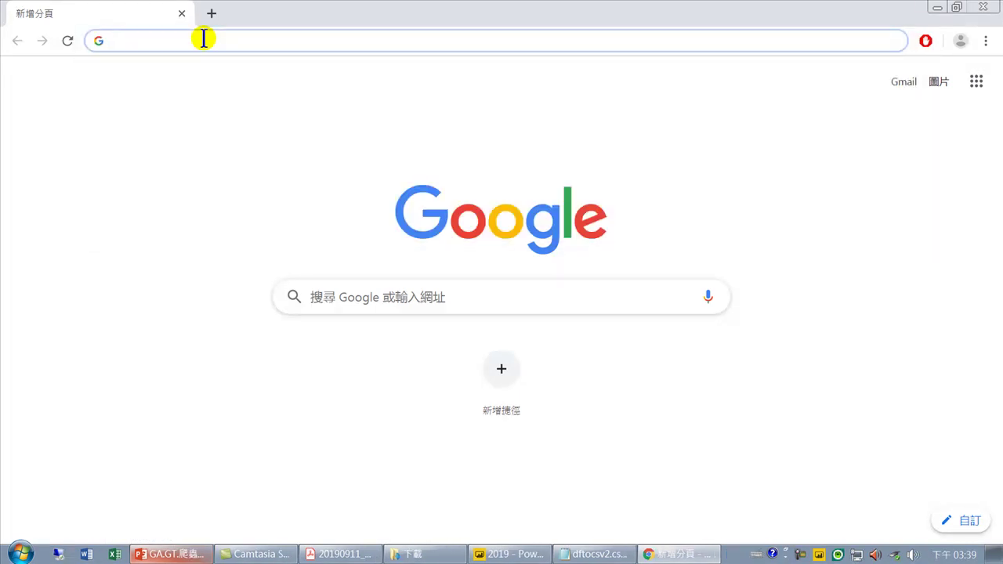
{"action": "key", "text": "ctrl+shift"}
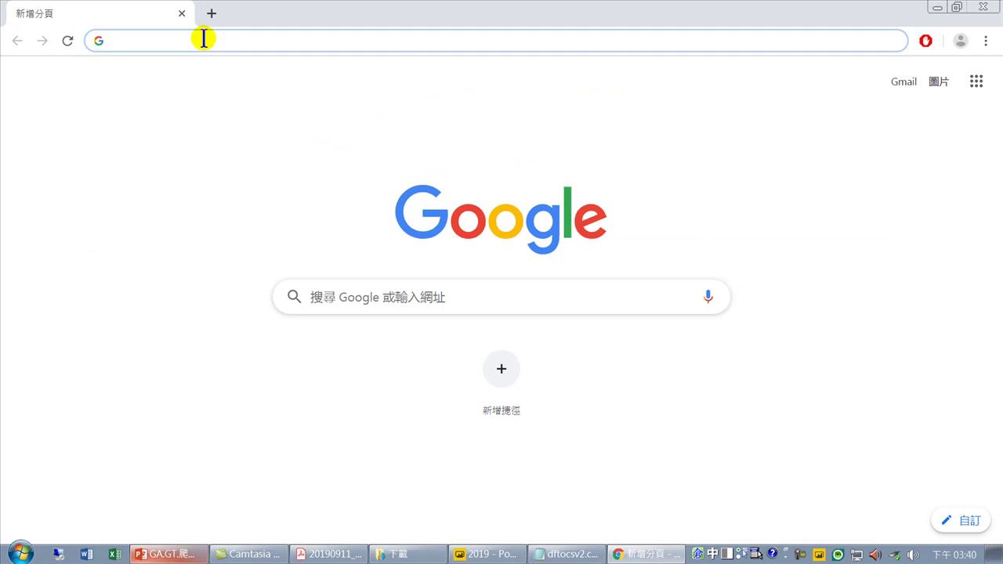
{"action": "type", "text": "中文斷詞"}
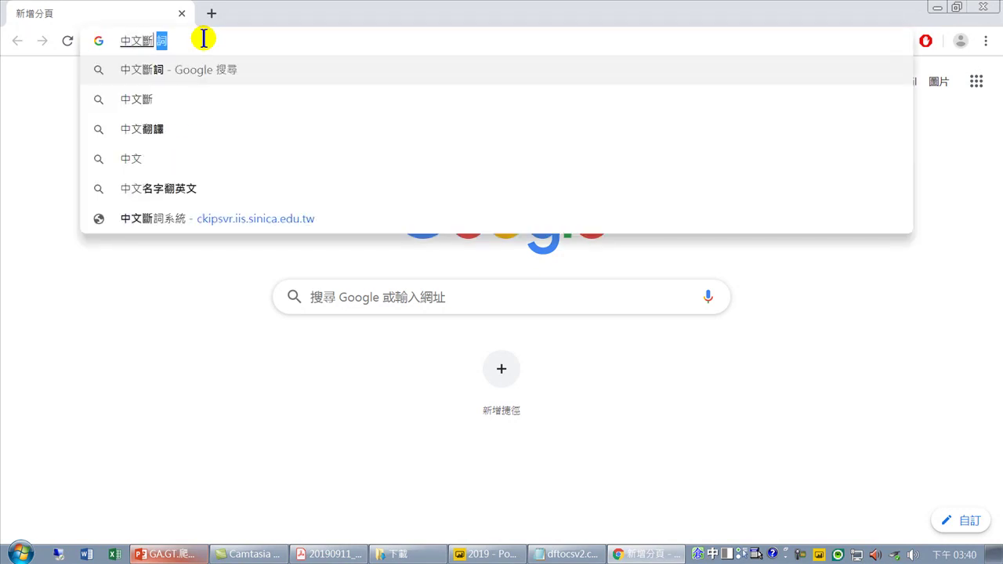
{"action": "key", "text": "Return"}
{"action": "key", "text": "Return"}
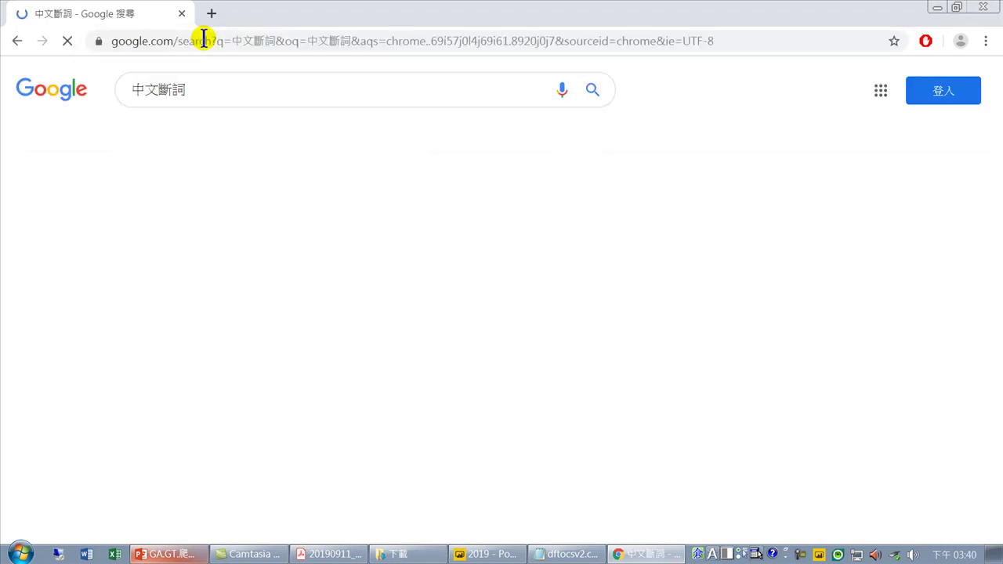
Open the 中文斷詞系統 site's 線上展示 page and paste the copied dftocsv2.csv text into the input box.
{"action": "left_click", "coordinate": [178, 205]}
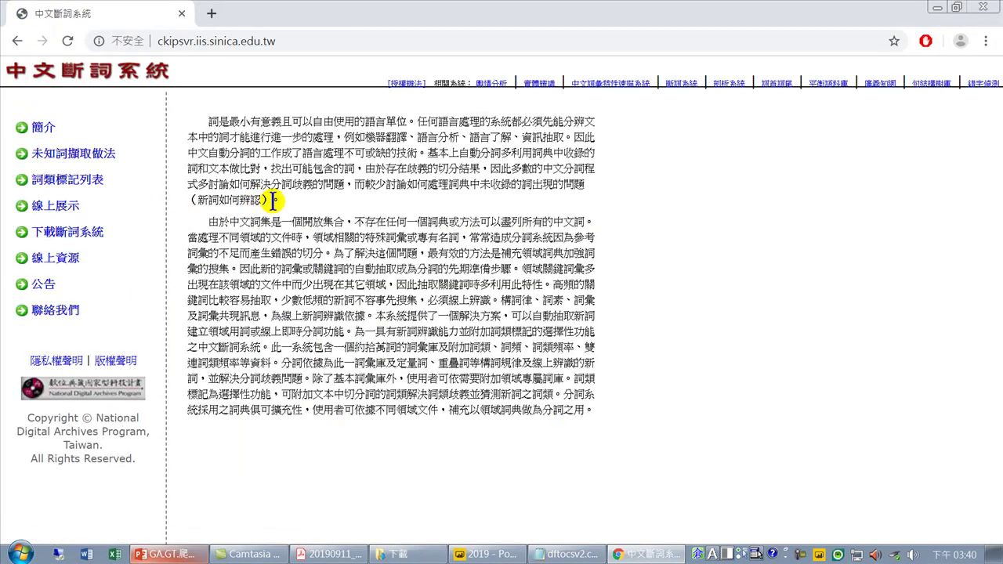
{"action": "left_click", "coordinate": [49, 210]}
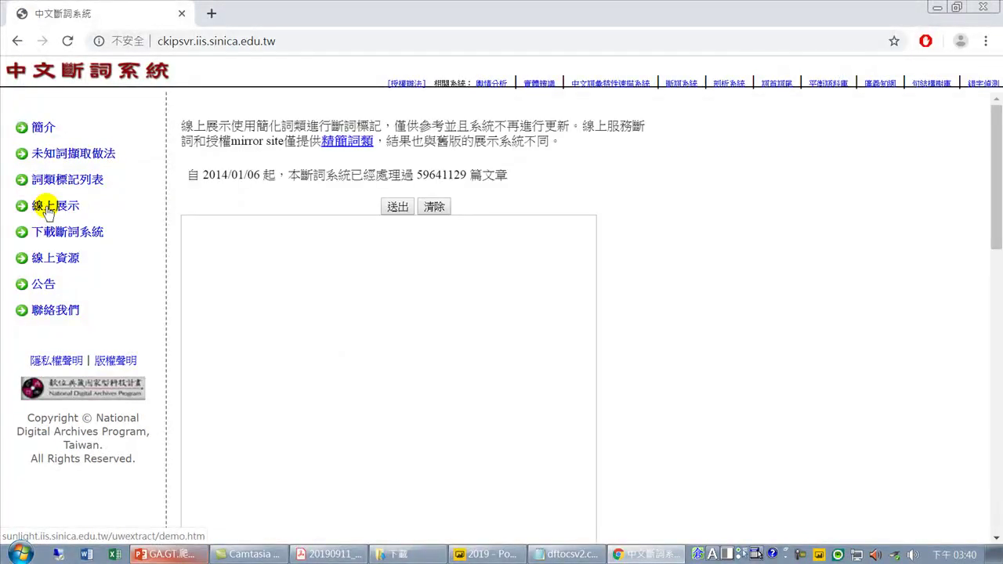
{"action": "left_click", "coordinate": [244, 250]}
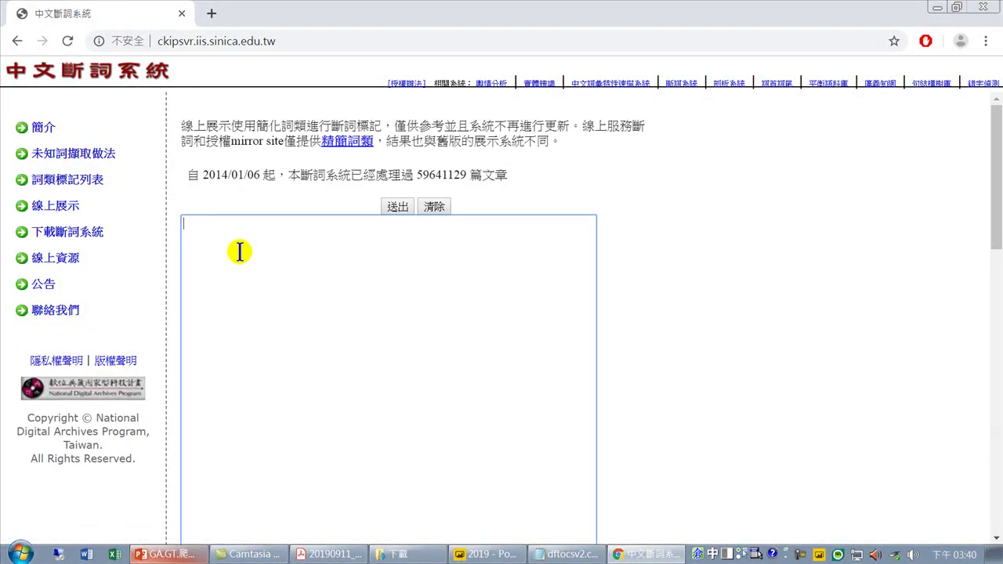
{"action": "right_click", "coordinate": [238, 251]}
{"action": "left_click", "coordinate": [291, 345]}
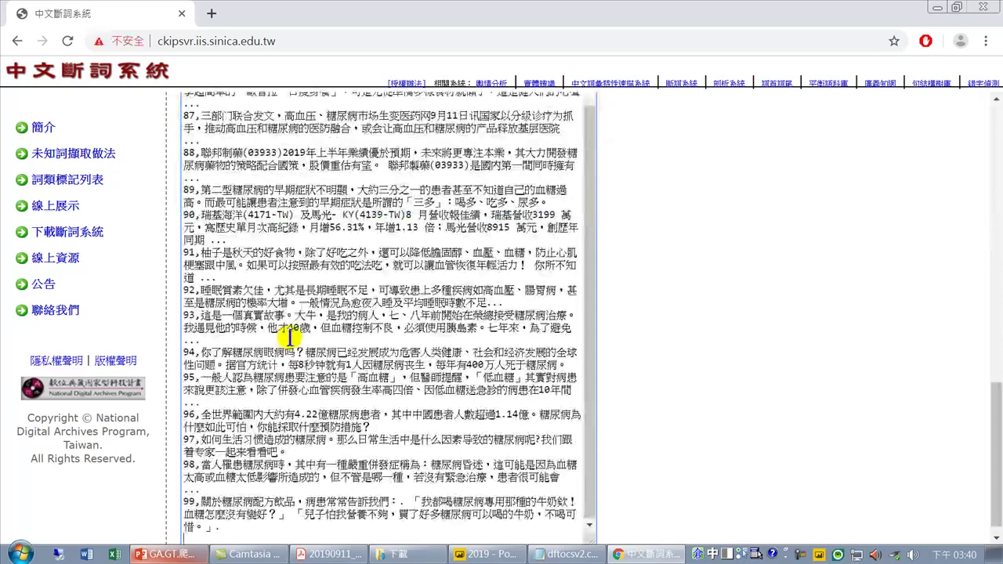
Submit the pasted text for segmentation and open the 包含未知詞的斷詞標記結果 result.
{"action": "scroll", "coordinate": [337, 259], "scroll_direction": "down", "scroll_amount": 5}
{"action": "scroll", "coordinate": [356, 235], "scroll_direction": "up", "scroll_amount": 15}
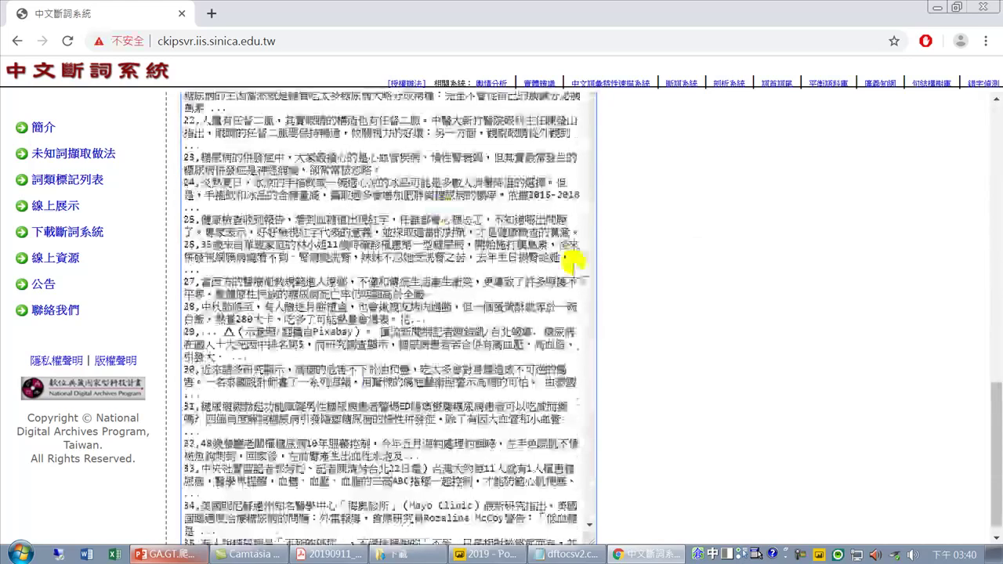
{"action": "left_click", "coordinate": [398, 209]}
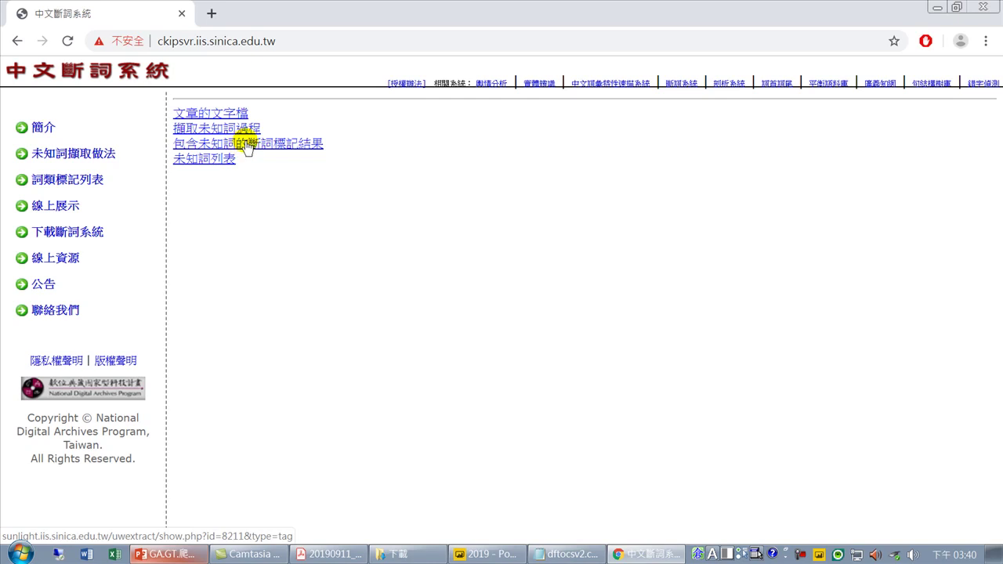
{"action": "left_click", "coordinate": [260, 147]}
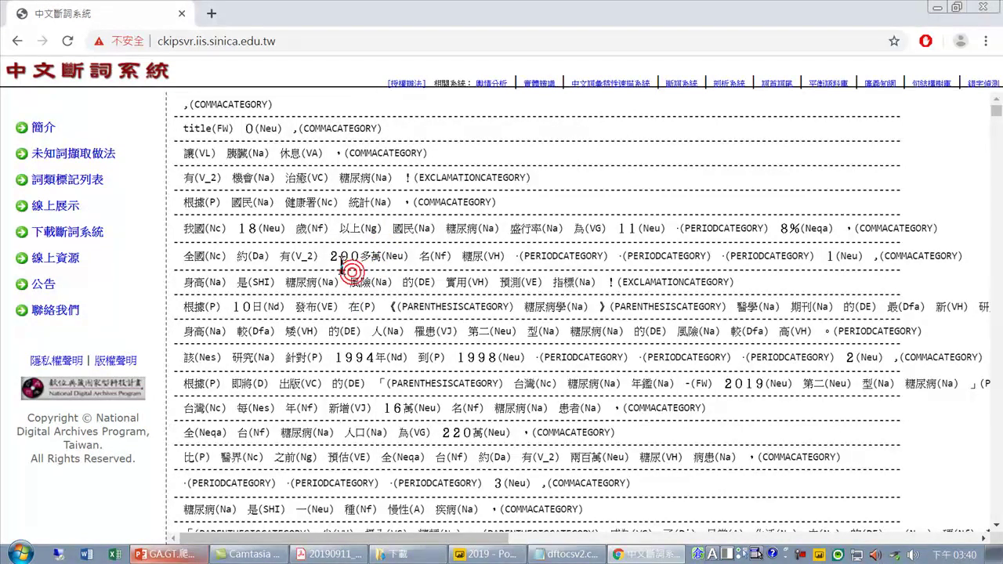
Copy the entire tagged segmentation result.
{"action": "key", "text": "ctrl+a"}
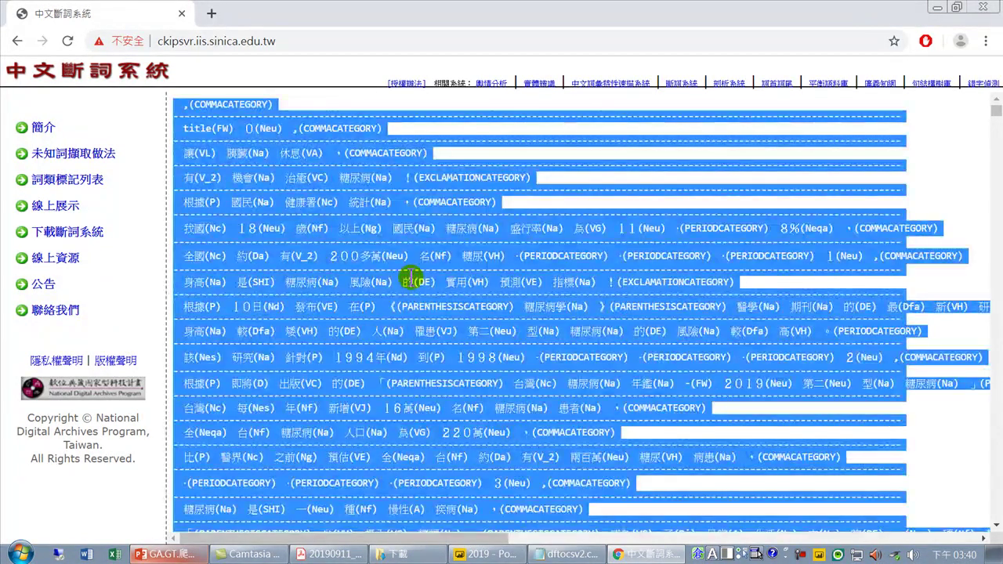
{"action": "right_click", "coordinate": [366, 219]}
{"action": "left_click", "coordinate": [400, 233]}
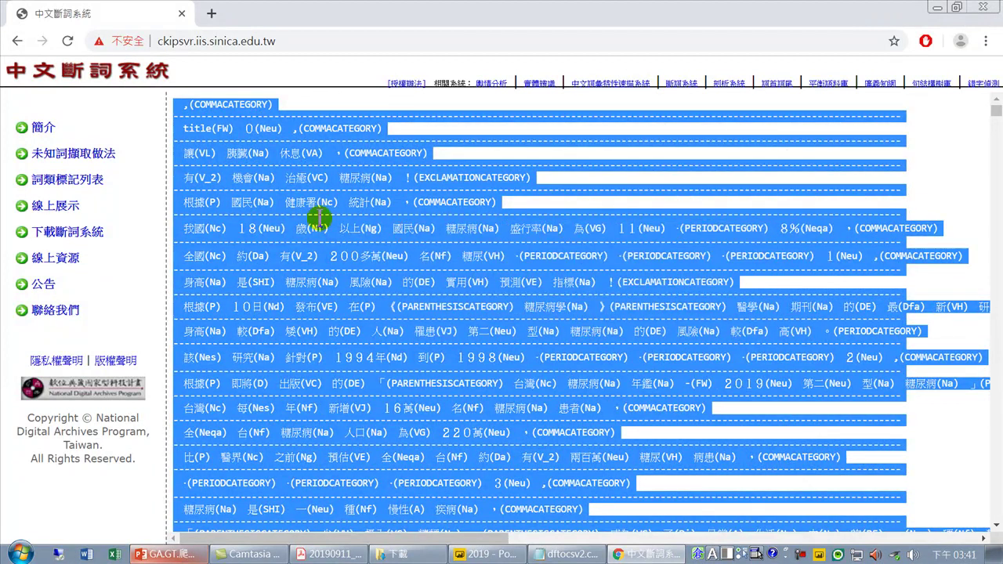
Open Word, create a blank document and paste the segmentation result into it.
{"action": "left_click", "coordinate": [88, 554]}
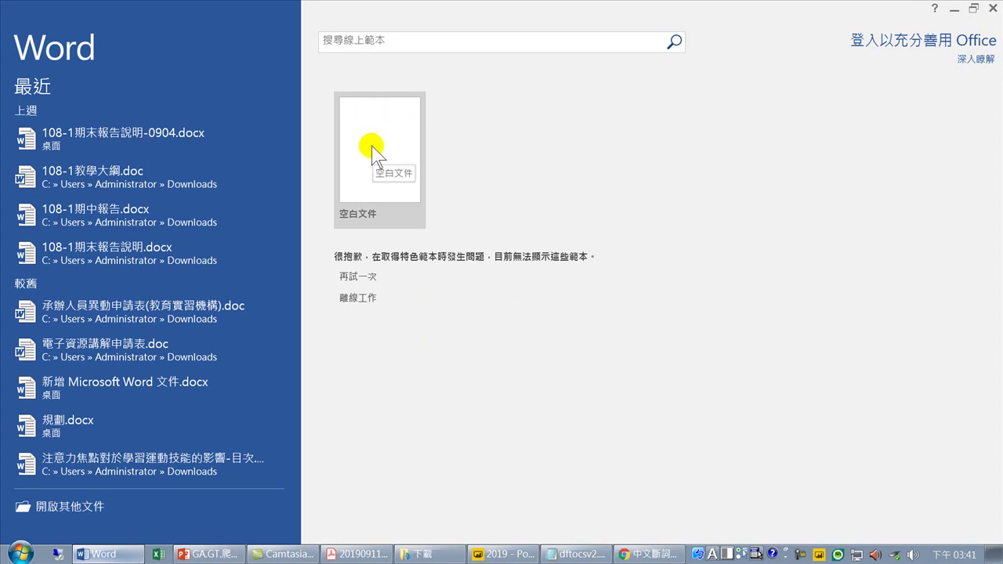
{"action": "left_click", "coordinate": [373, 141]}
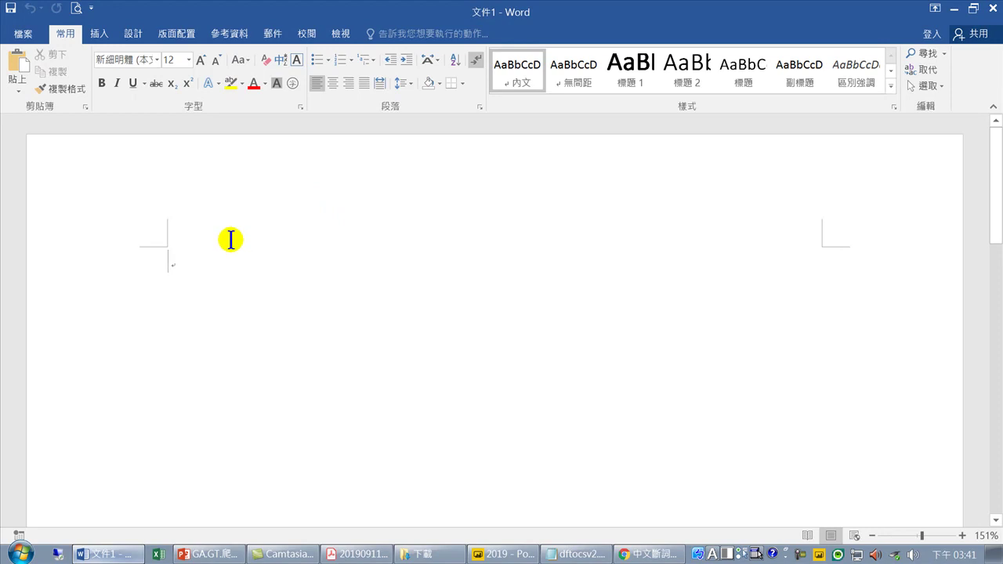
{"action": "key", "text": "ctrl+v"}
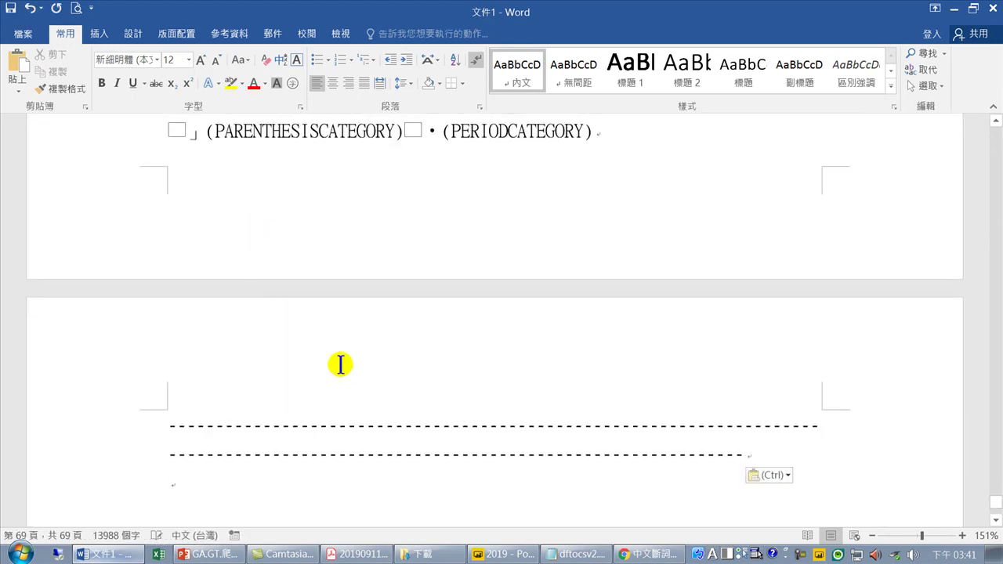
{"action": "left_click_drag", "start_coordinate": [402, 132], "coordinate": [417, 131]}
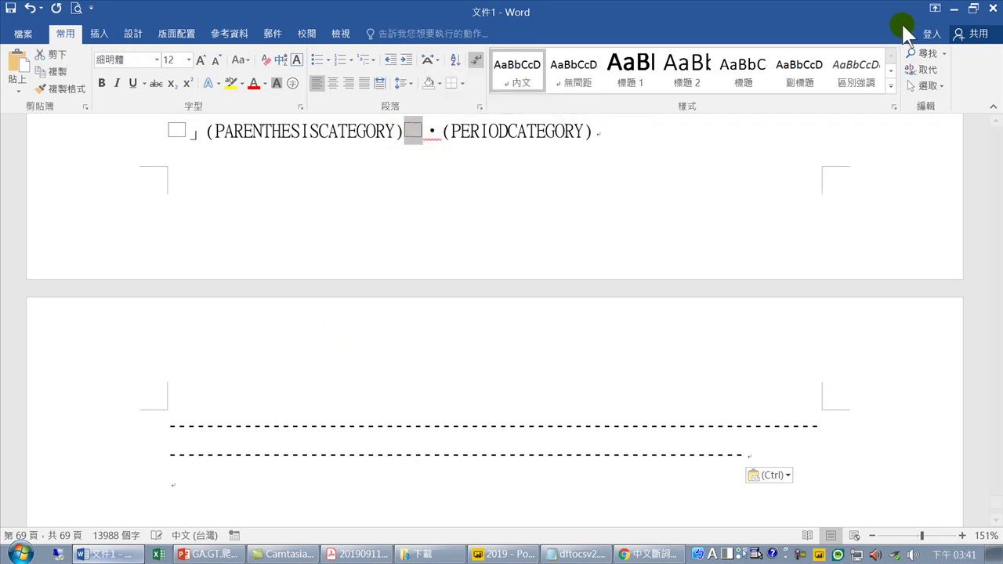
{"action": "left_click", "coordinate": [923, 69]}
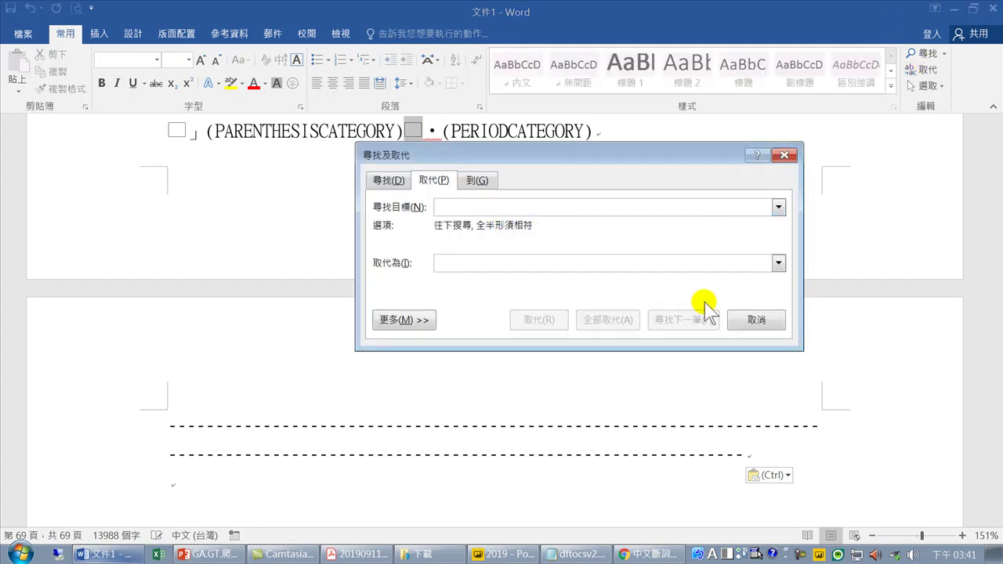
{"action": "left_click", "coordinate": [754, 319]}
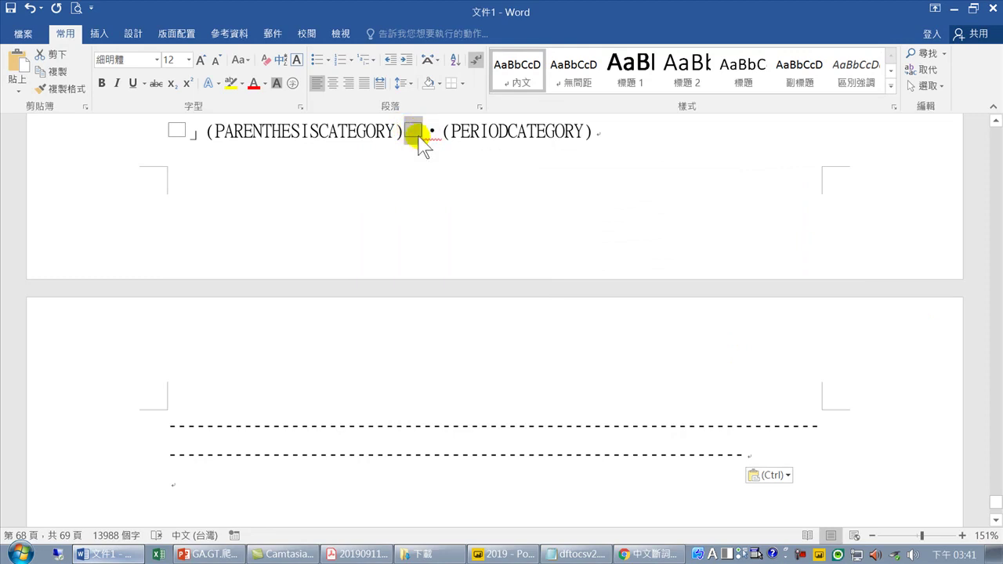
Copy the blank separator character between two tagged words and paste it as the search text for a replacement.
{"action": "left_click", "coordinate": [405, 128]}
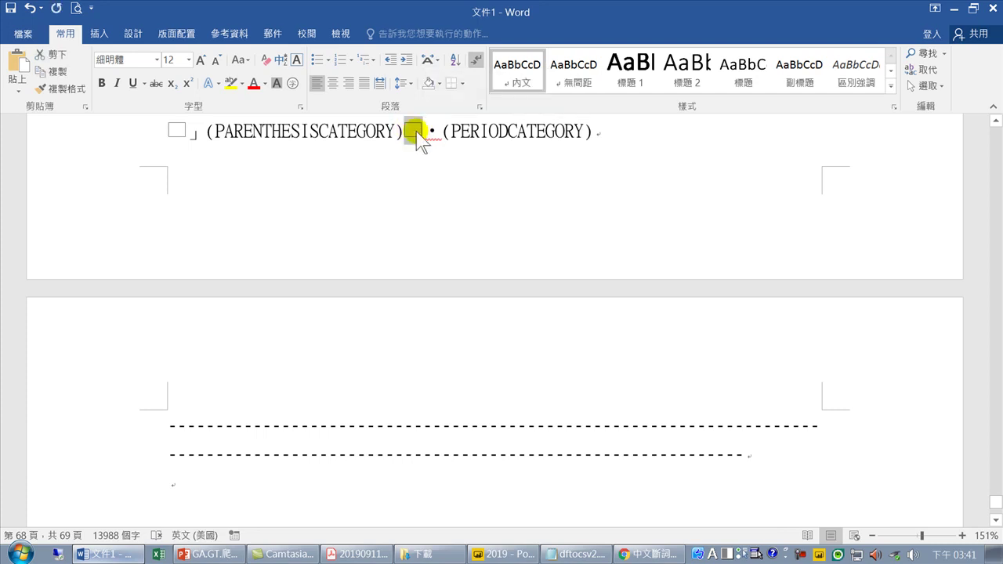
{"action": "left_click", "coordinate": [405, 130]}
{"action": "left_click_drag", "start_coordinate": [406, 130], "coordinate": [420, 130]}
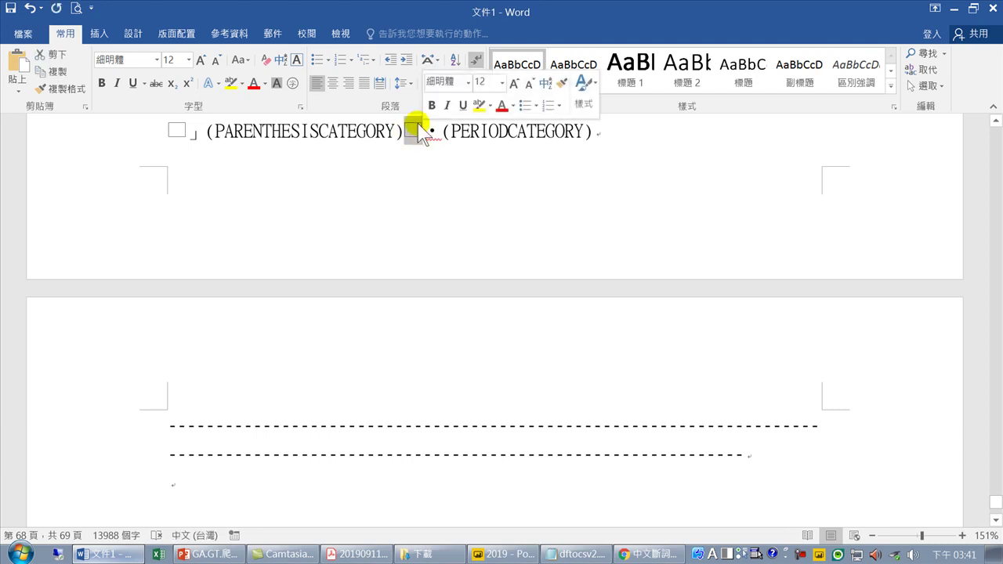
{"action": "left_click", "coordinate": [56, 72]}
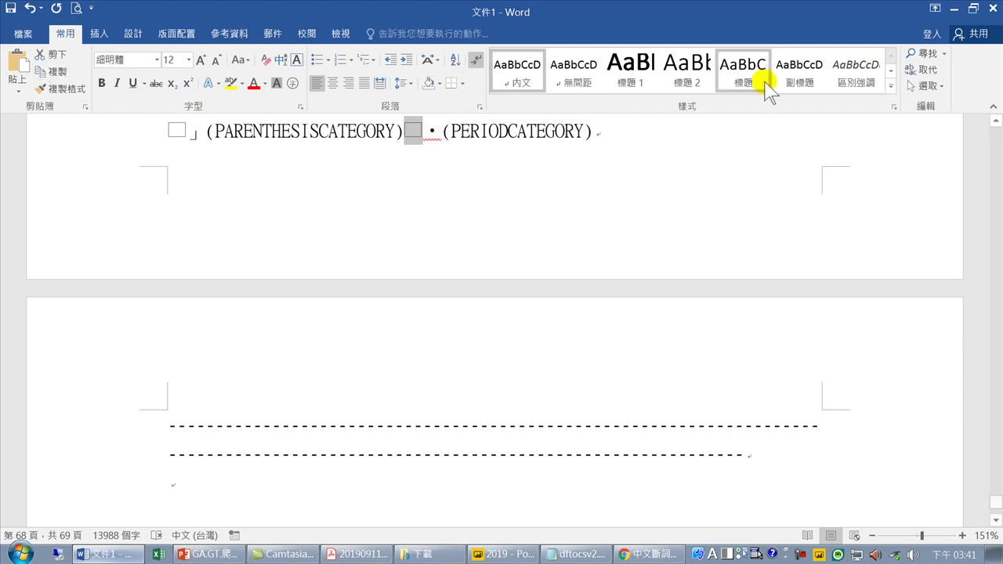
{"action": "left_click", "coordinate": [928, 72]}
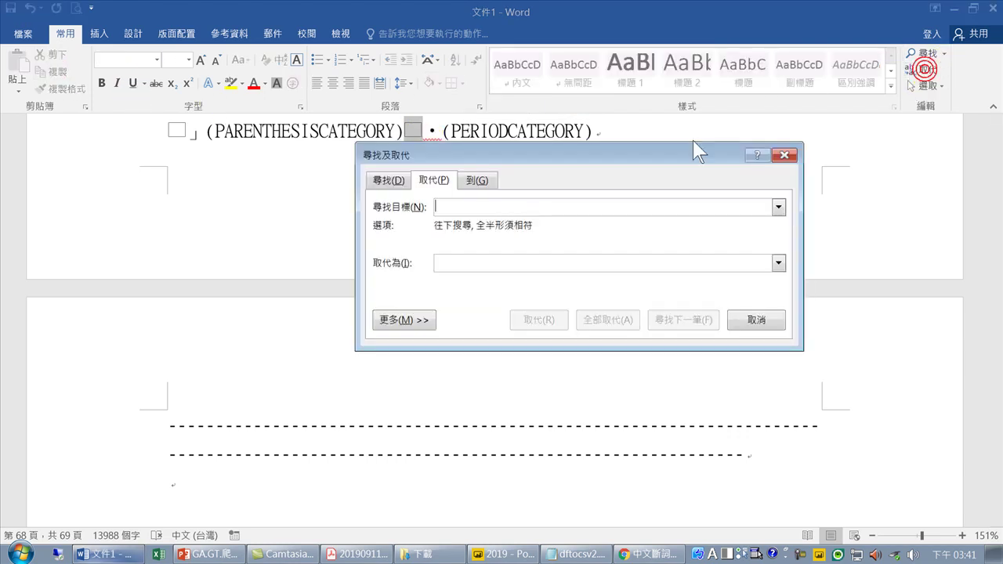
{"action": "right_click", "coordinate": [439, 205]}
{"action": "left_click", "coordinate": [474, 248]}
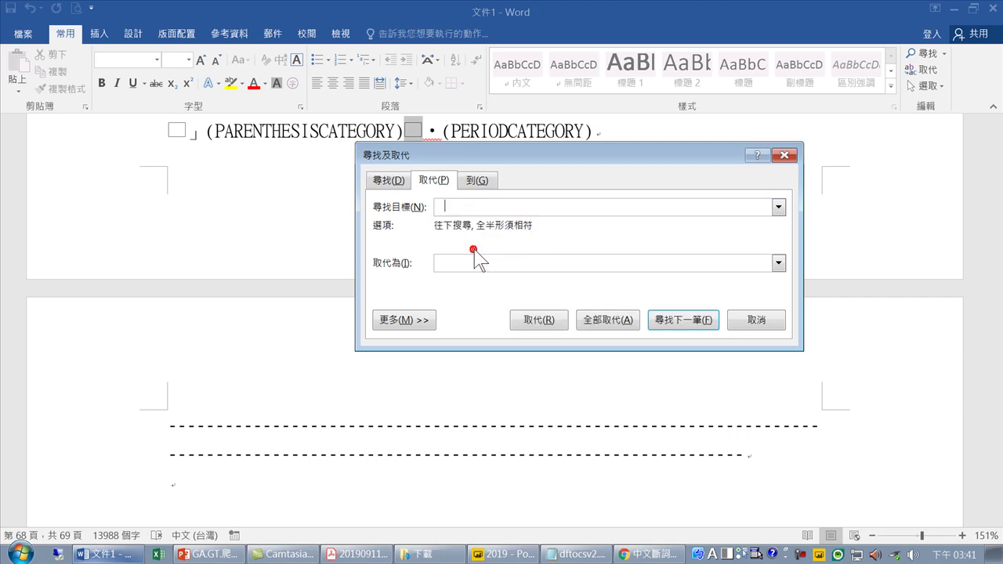
Replace every separator in the whole document with a paragraph mark (^p) and close the replace dialog.
{"action": "left_click", "coordinate": [458, 262]}
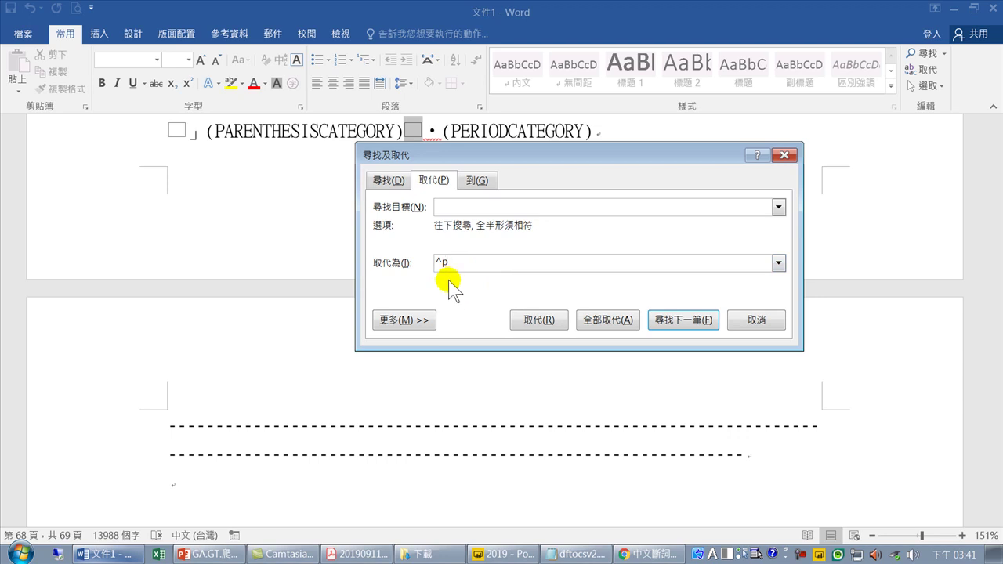
{"action": "left_click", "coordinate": [615, 320]}
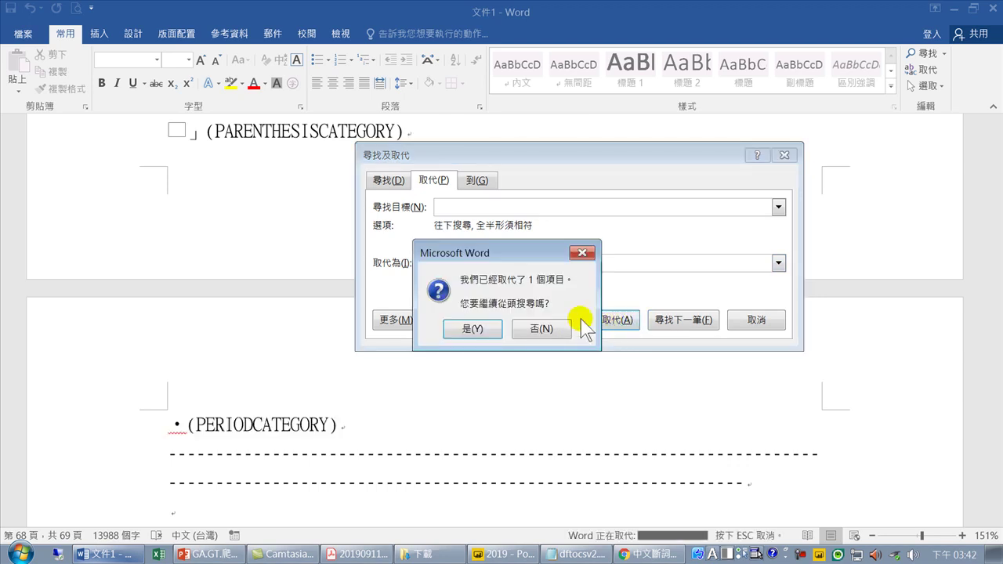
{"action": "left_click", "coordinate": [472, 328]}
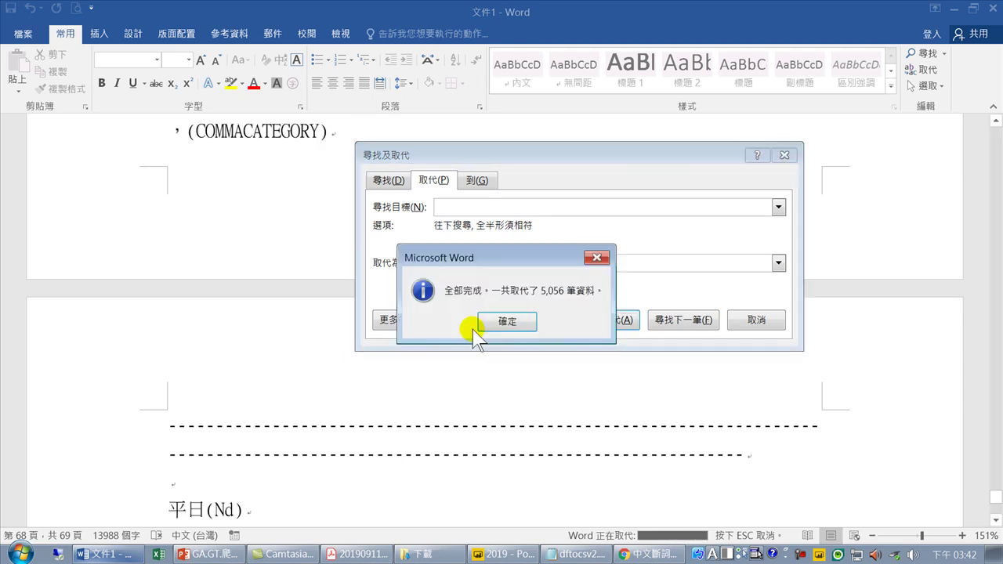
{"action": "left_click", "coordinate": [510, 320]}
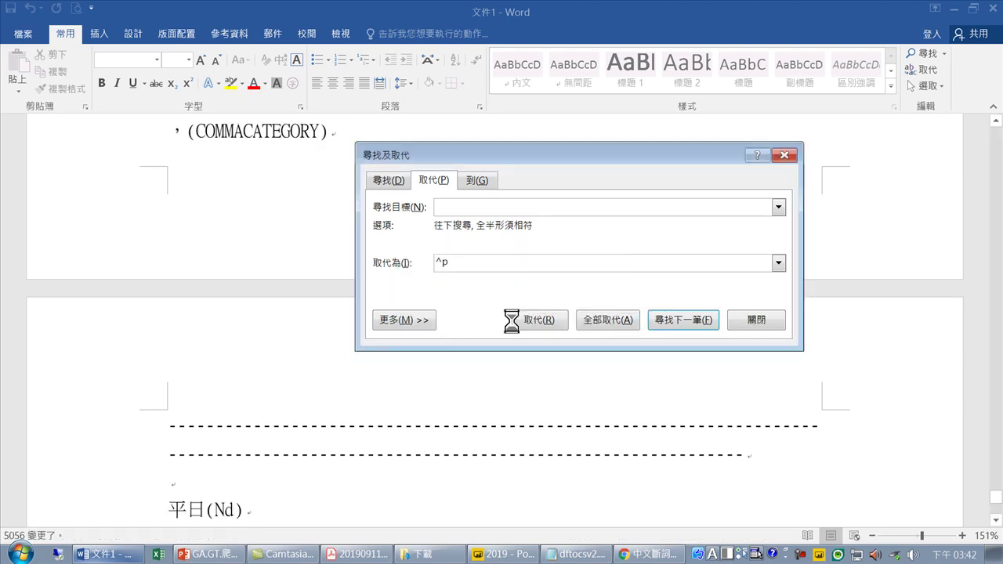
{"action": "left_click", "coordinate": [756, 321]}
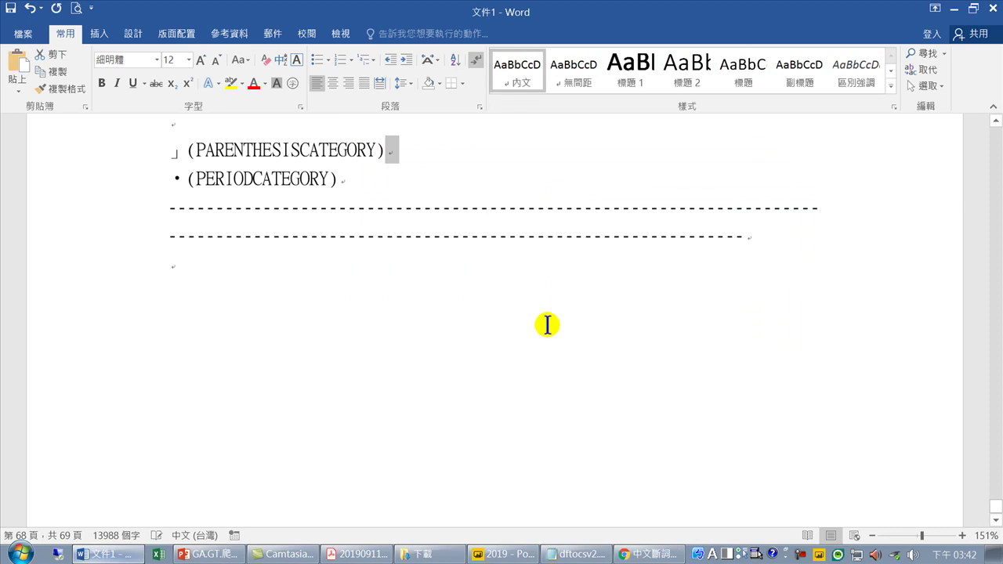
Copy the whole word list from the Word document, dismissing the spelling and grammar warning.
{"action": "scroll", "coordinate": [433, 279], "scroll_direction": "up", "scroll_amount": 2}
{"action": "scroll", "coordinate": [434, 278], "scroll_direction": "up", "scroll_amount": 4}
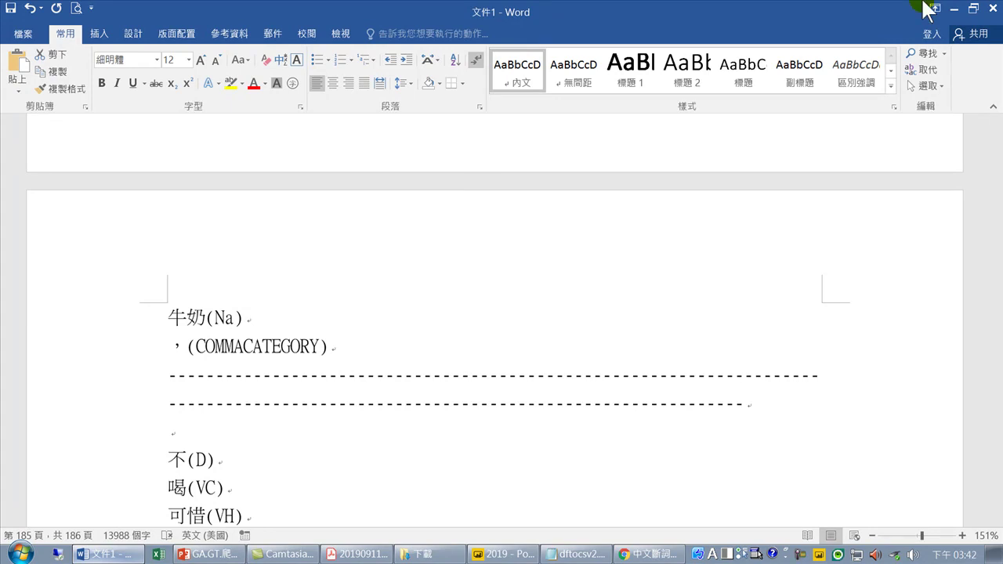
{"action": "key", "text": "ctrl+a"}
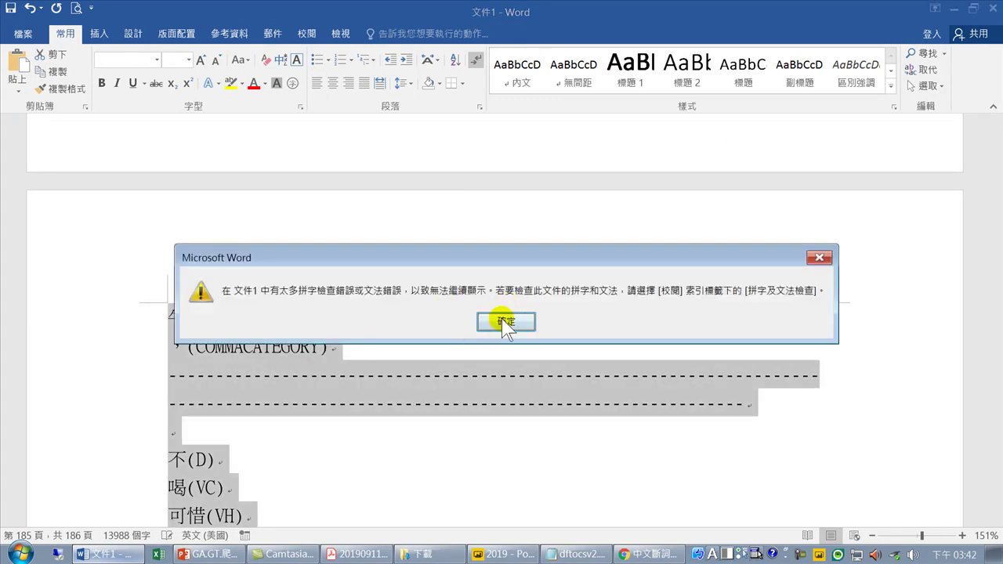
{"action": "left_click", "coordinate": [505, 322]}
{"action": "left_click", "coordinate": [50, 72]}
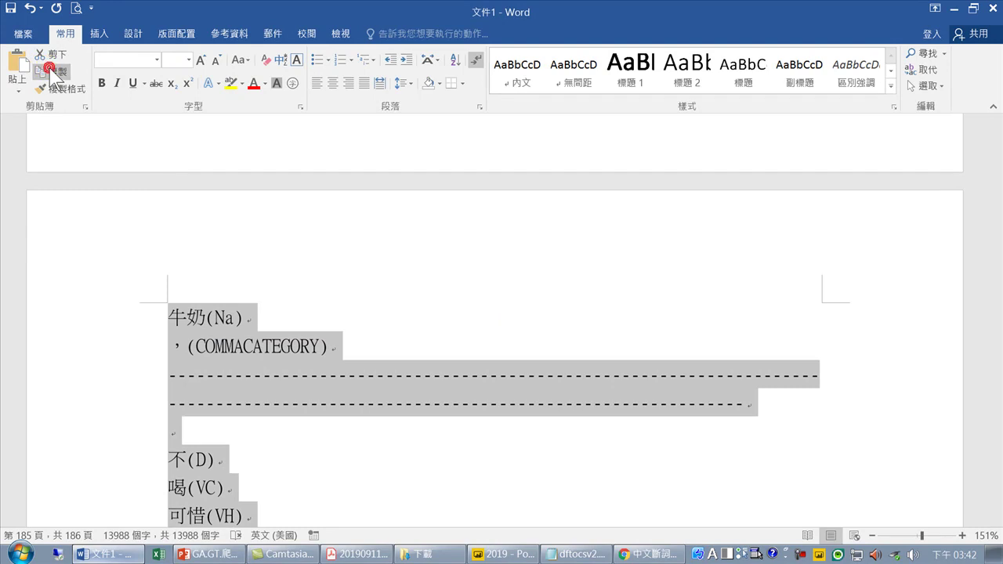
Open Excel, create a blank workbook and paste the word list starting at cell A1.
{"action": "left_click", "coordinate": [158, 554]}
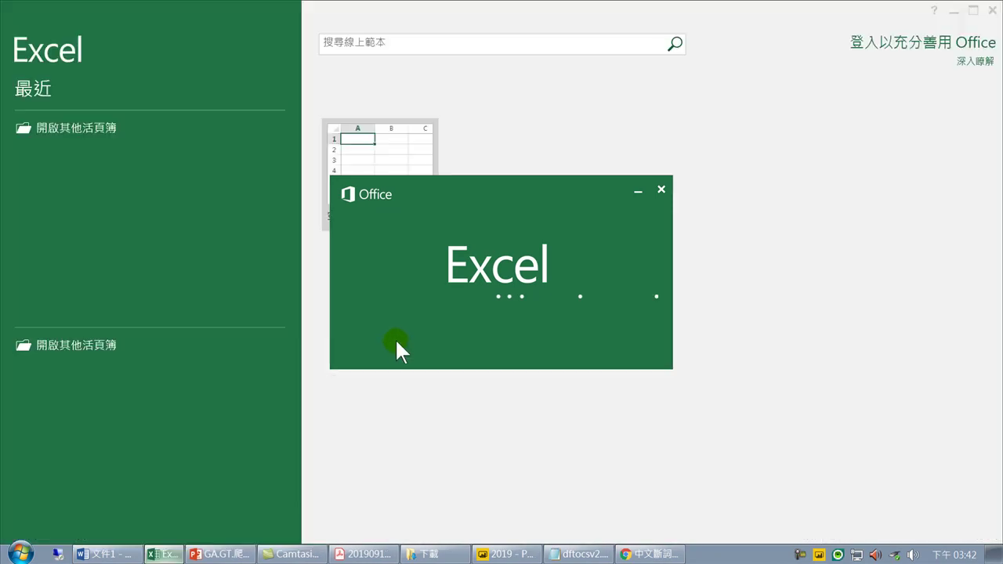
{"action": "left_click", "coordinate": [397, 167]}
{"action": "left_click", "coordinate": [31, 178]}
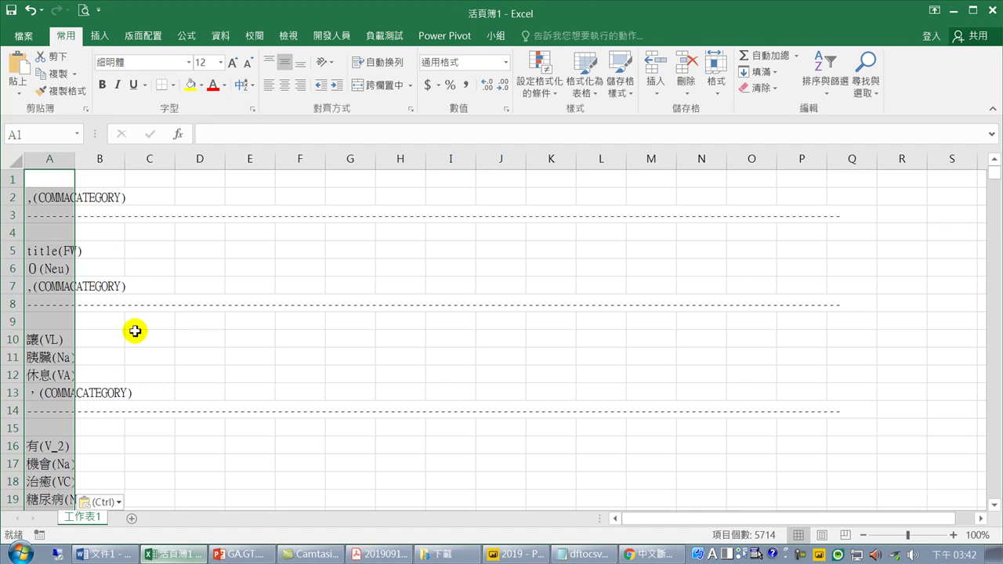
Remove the part-of-speech tags from column A by replacing all (* with nothing.
{"action": "left_click", "coordinate": [863, 77]}
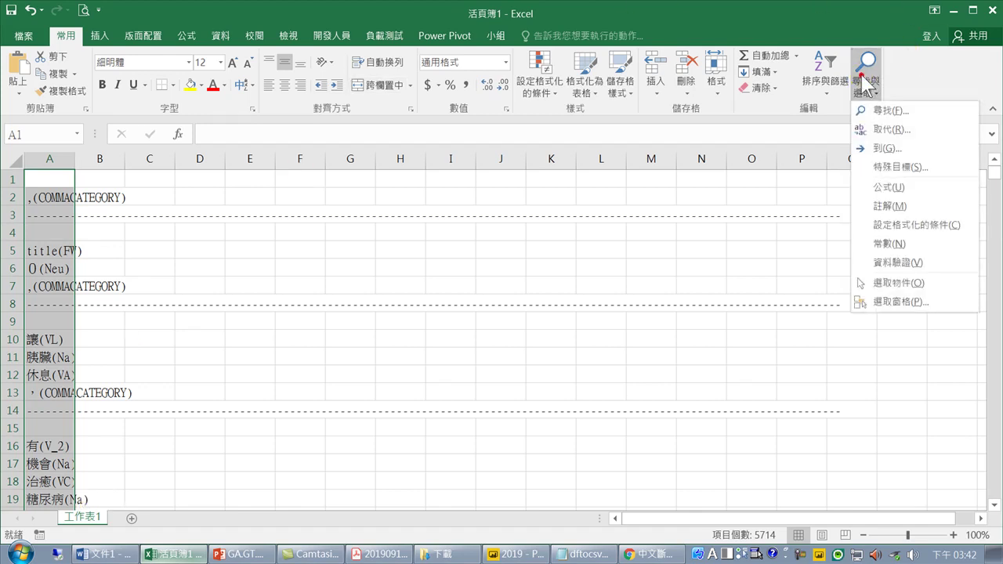
{"action": "left_click", "coordinate": [881, 128]}
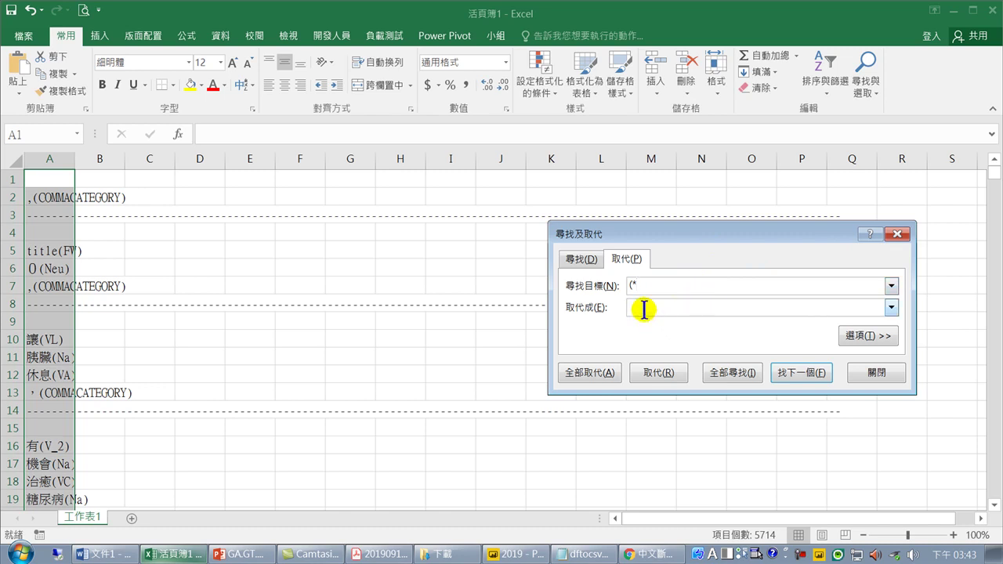
{"action": "left_click", "coordinate": [591, 372]}
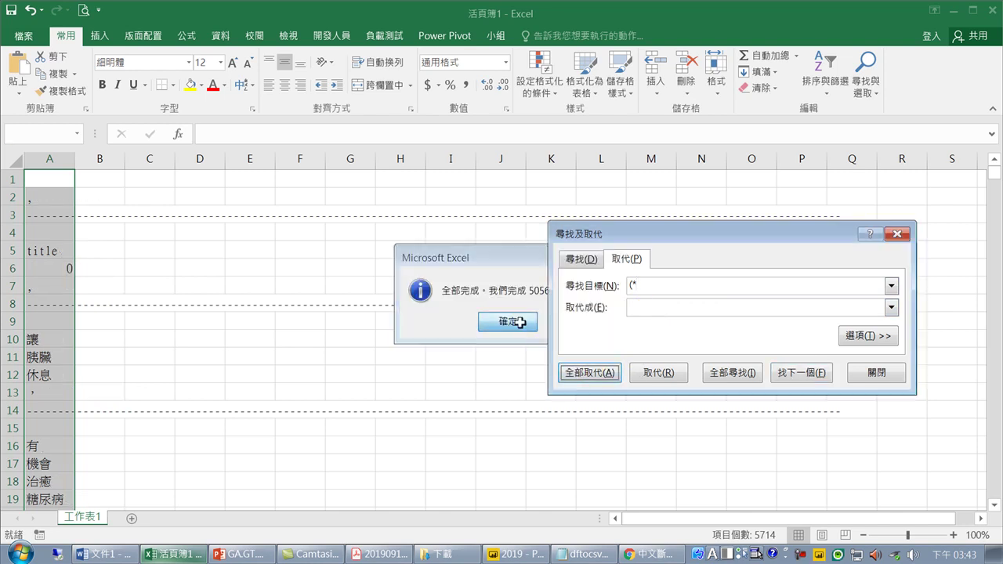
{"action": "left_click", "coordinate": [507, 321]}
{"action": "left_click", "coordinate": [876, 373]}
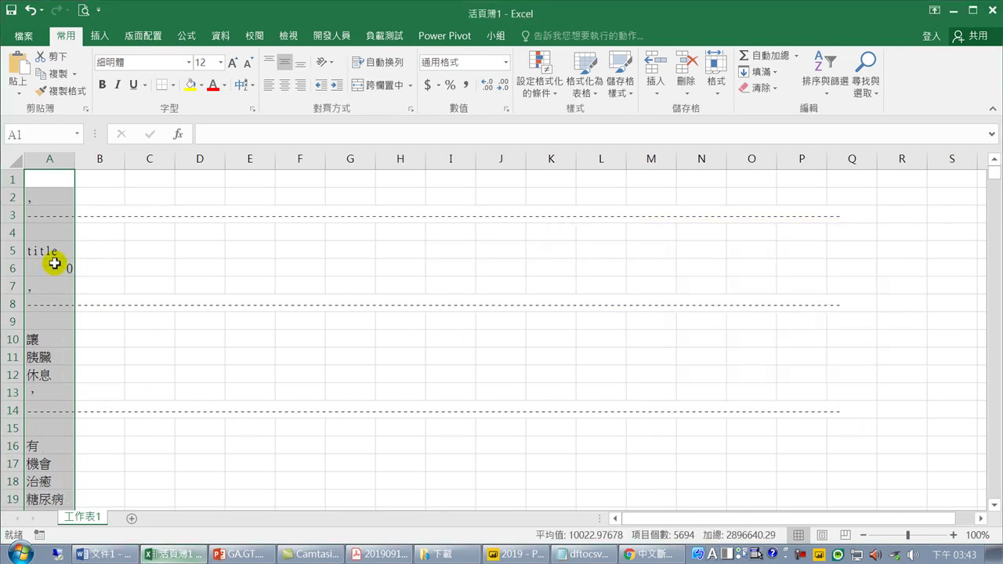
Sort the words in column A in ascending order.
{"action": "left_click", "coordinate": [830, 70]}
{"action": "left_click", "coordinate": [833, 105]}
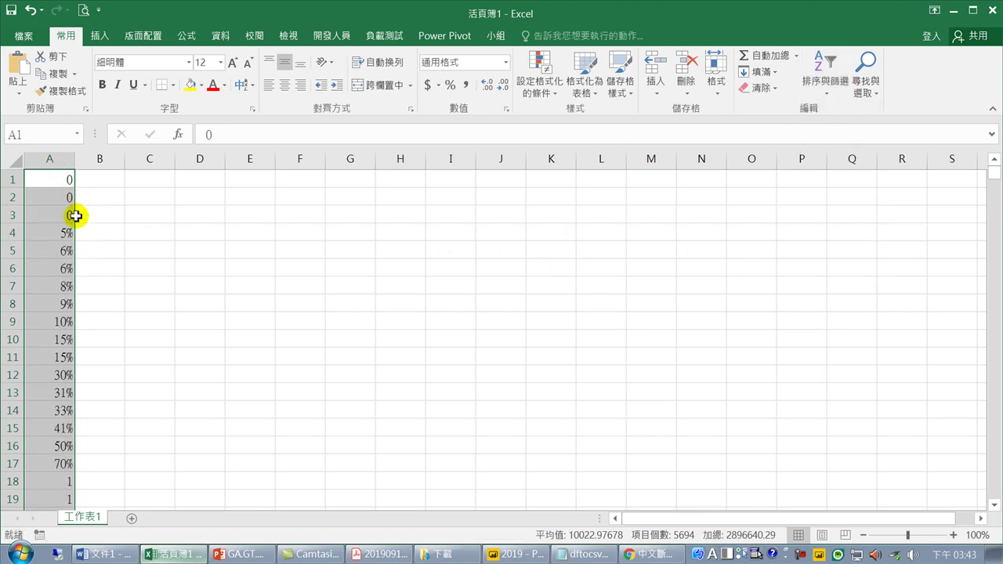
Delete rows 1 through 2123, which hold the bare numbers and punctuation marks above the words, and select cell A1.
{"action": "scroll", "coordinate": [74, 282], "scroll_direction": "down", "scroll_amount": 7}
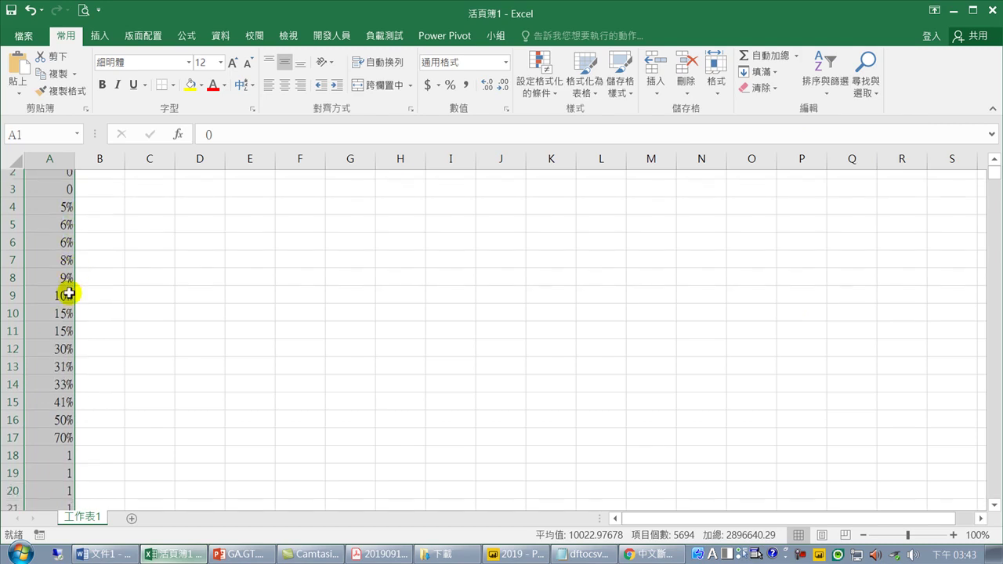
{"action": "scroll", "coordinate": [99, 386], "scroll_direction": "up", "scroll_amount": 6}
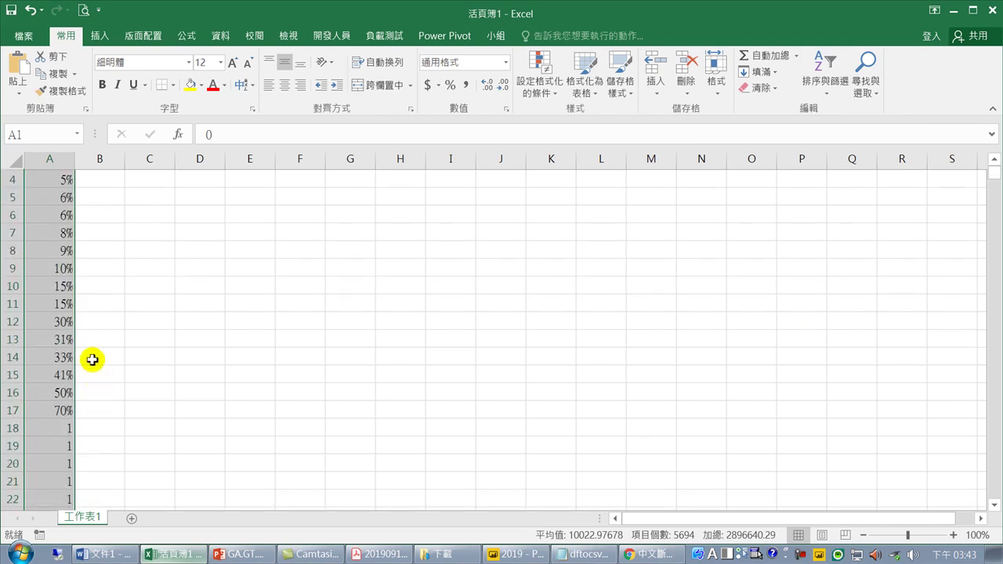
{"action": "scroll", "coordinate": [62, 351], "scroll_direction": "up", "scroll_amount": 1}
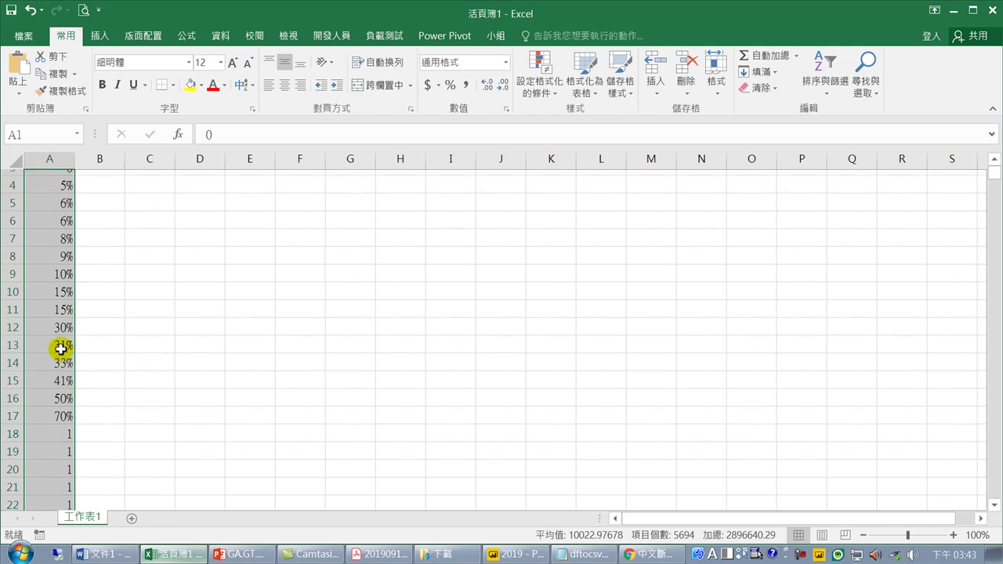
{"action": "left_click_drag", "start_coordinate": [10, 178], "coordinate": [167, 541]}
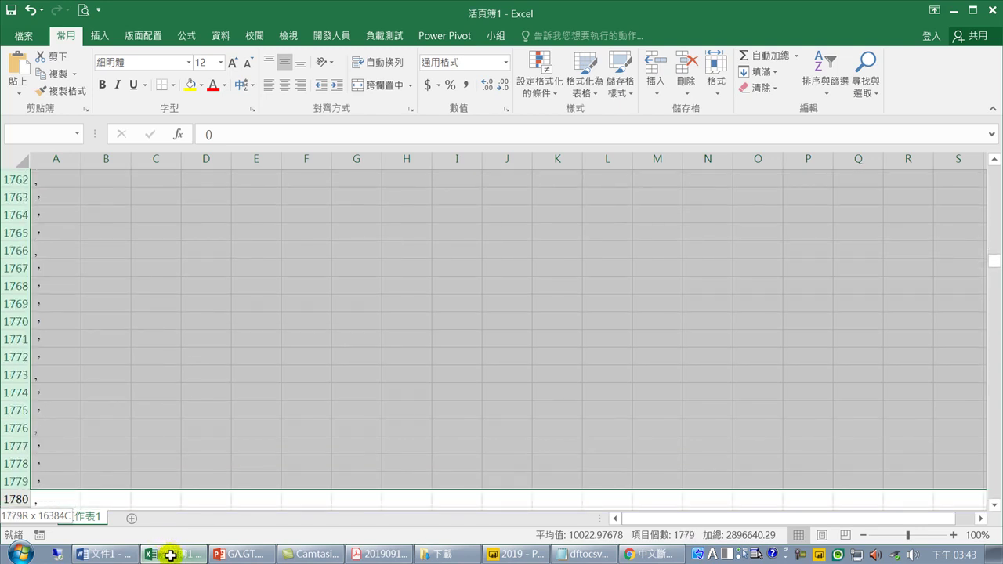
{"action": "left_click_drag", "start_coordinate": [170, 550], "coordinate": [197, 271]}
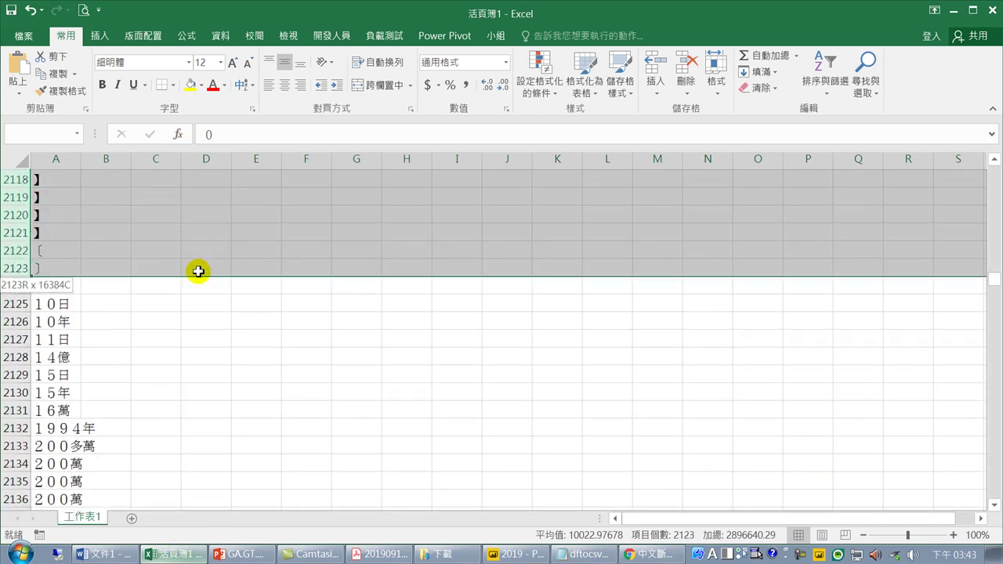
{"action": "right_click", "coordinate": [147, 218]}
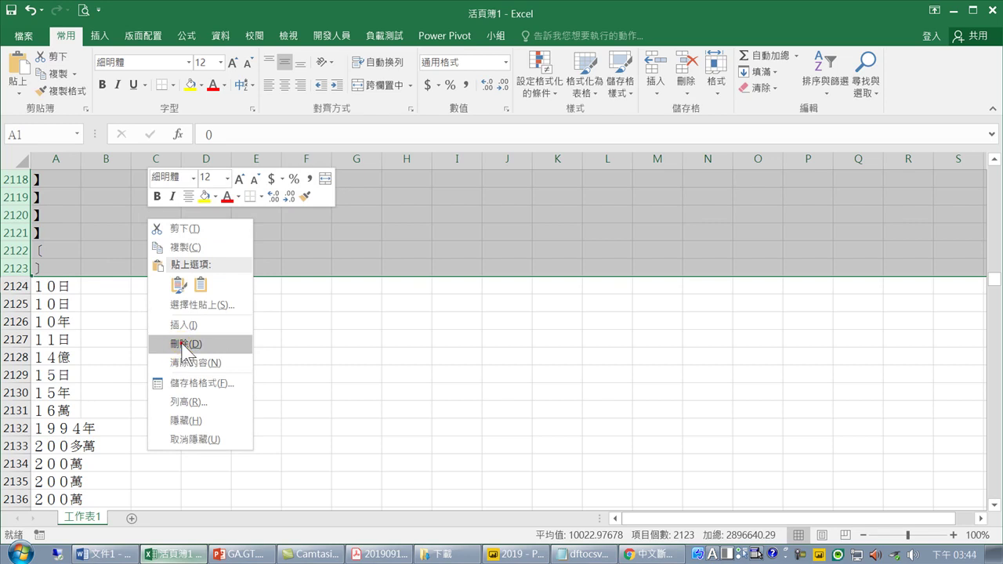
{"action": "left_click", "coordinate": [184, 347]}
{"action": "left_click", "coordinate": [47, 159]}
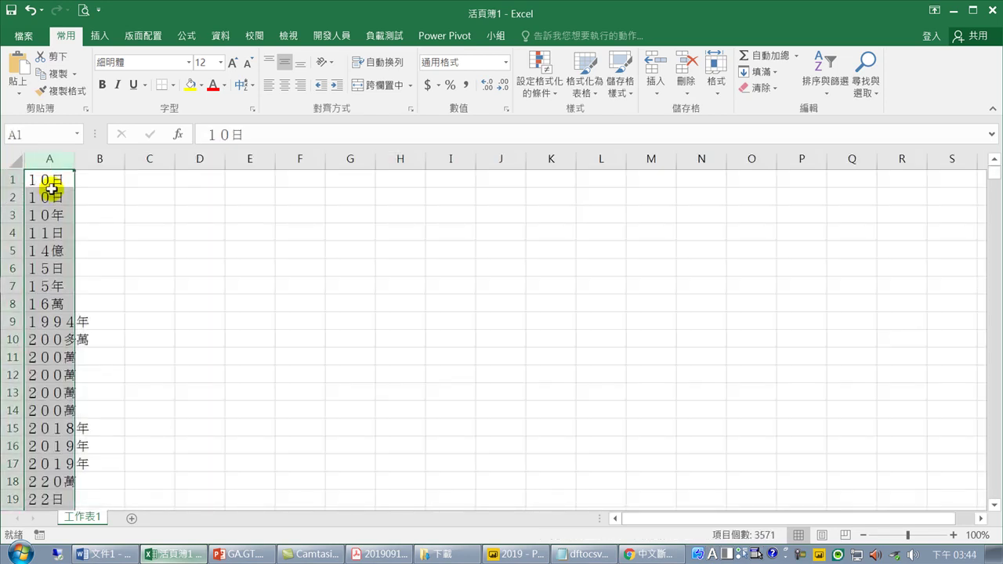
{"action": "left_click", "coordinate": [51, 186]}
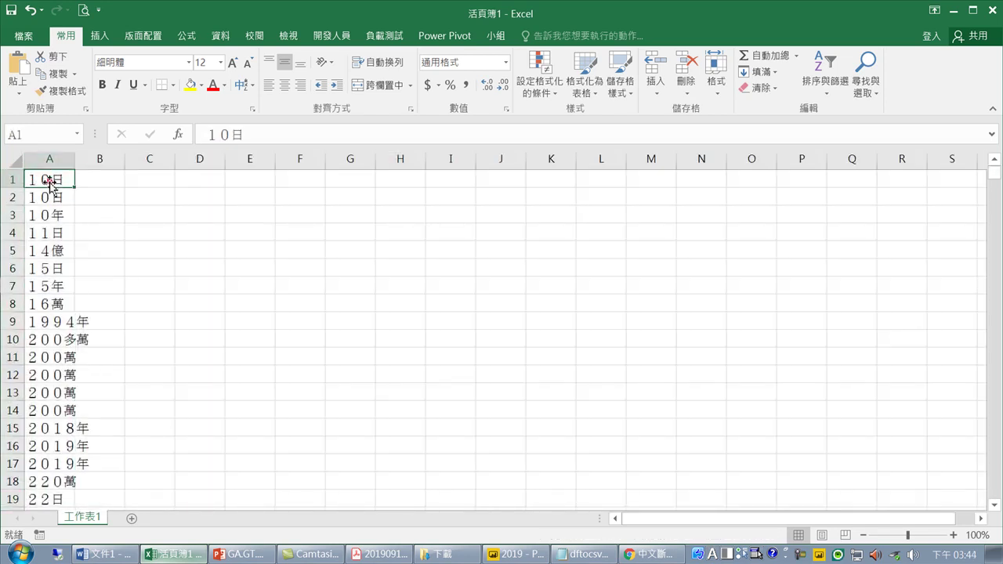
Start saving the workbook under a new name and choose the folder GA.GT.爬蟲與文字雲 on drive C as its location.
{"action": "left_click", "coordinate": [18, 36]}
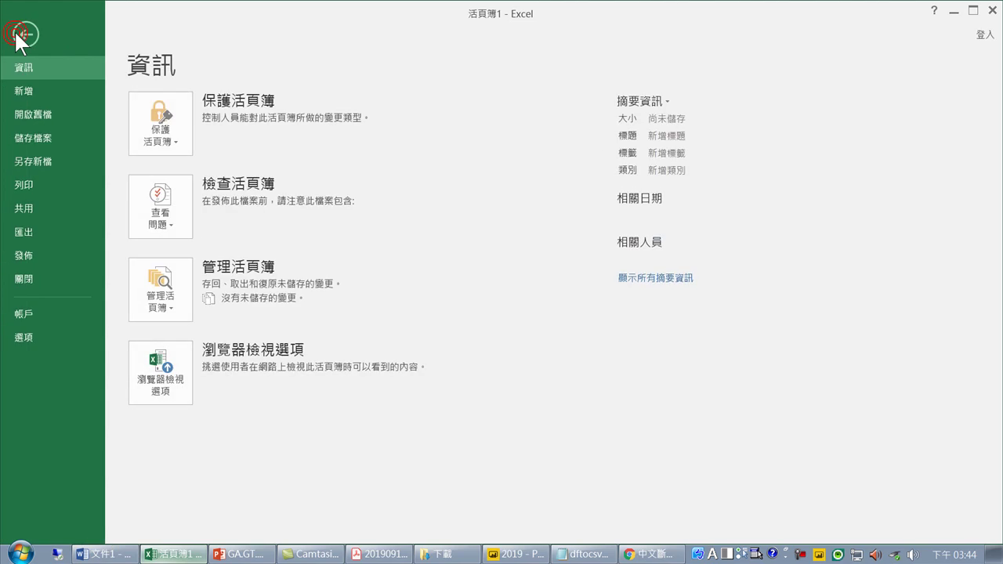
{"action": "left_click", "coordinate": [36, 159]}
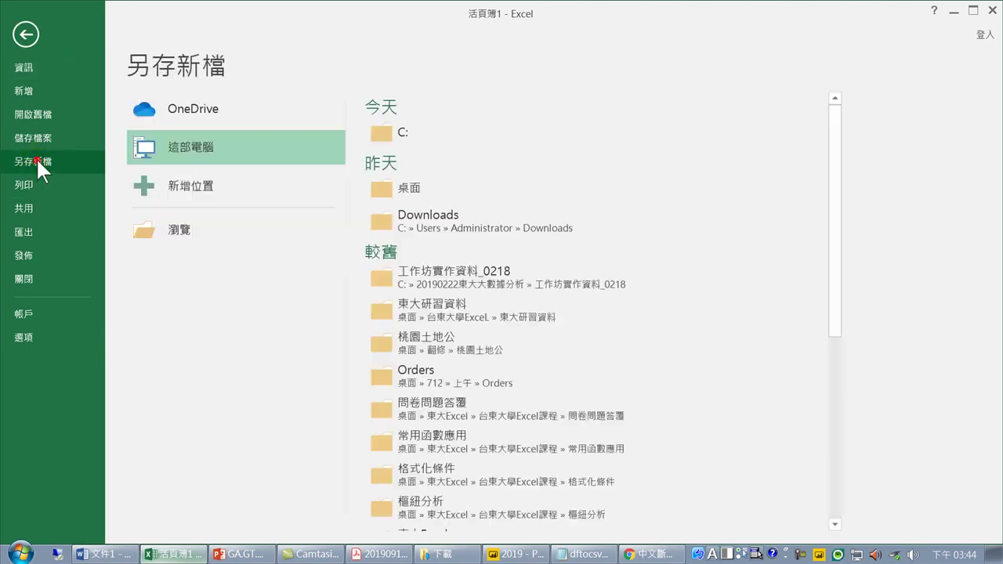
{"action": "left_click", "coordinate": [177, 229]}
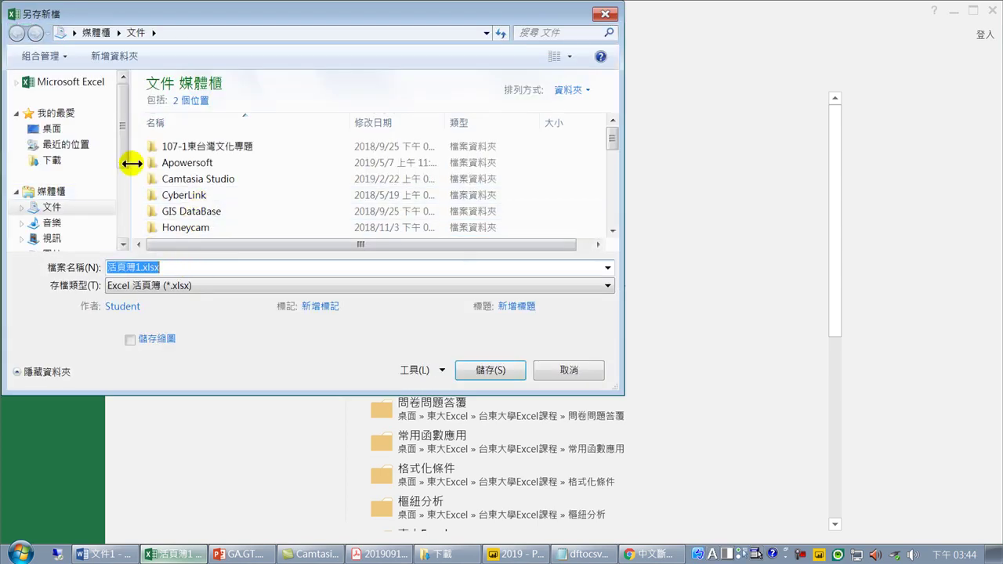
{"action": "left_click_drag", "start_coordinate": [125, 161], "coordinate": [125, 226]}
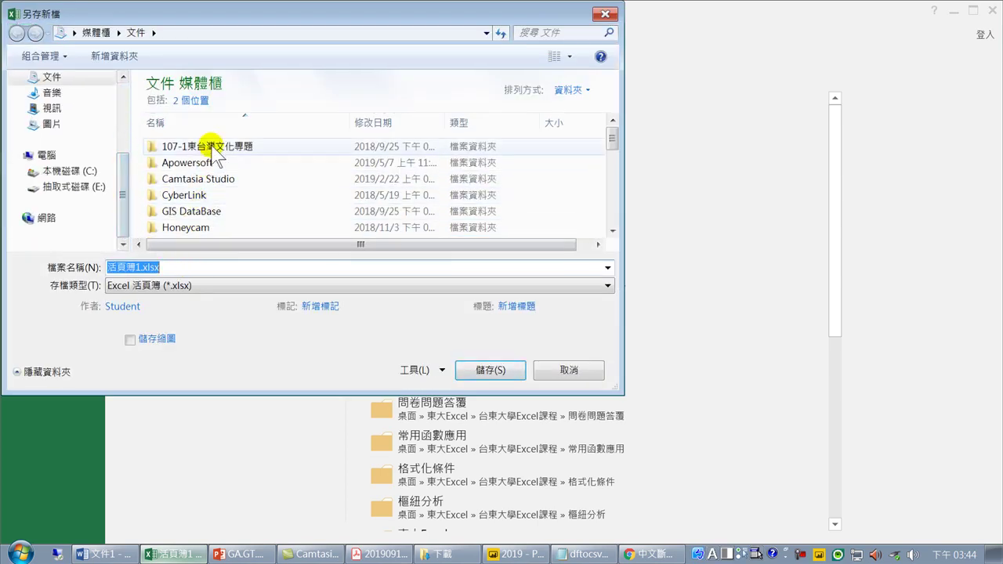
{"action": "left_click_drag", "start_coordinate": [613, 135], "coordinate": [619, 212]}
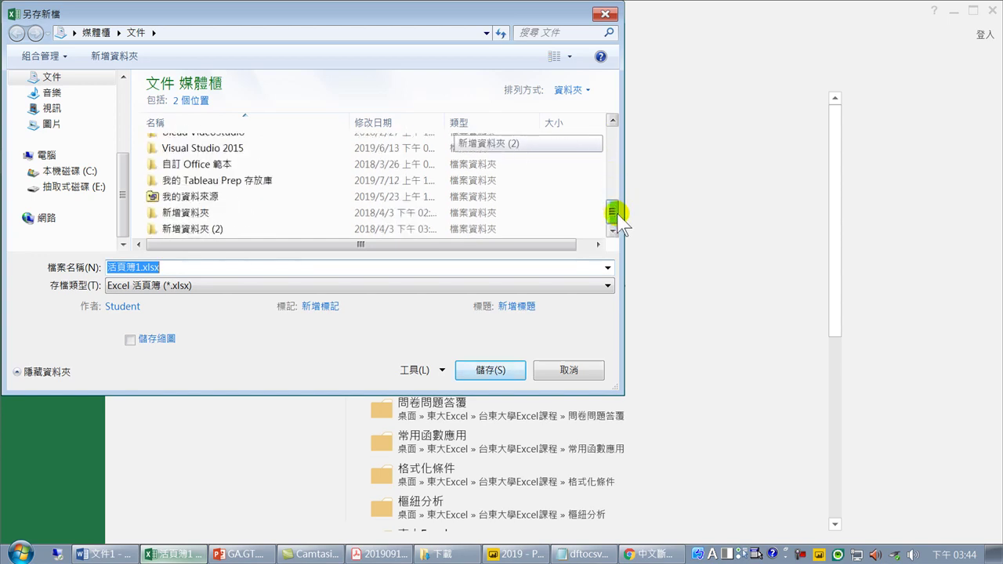
{"action": "left_click", "coordinate": [68, 171]}
{"action": "left_click_drag", "start_coordinate": [609, 123], "coordinate": [614, 166]}
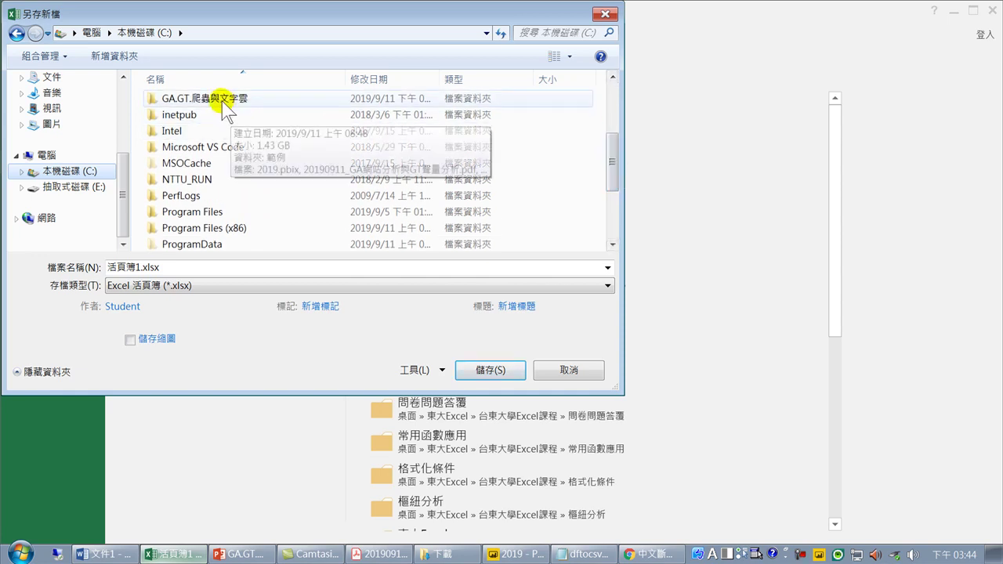
{"action": "double_click", "coordinate": [224, 97]}
{"action": "left_click", "coordinate": [208, 144]}
Name the workbook 爬蟲_糖尿病 and save it as an Excel workbook (*.xlsx).
{"action": "left_click", "coordinate": [189, 270]}
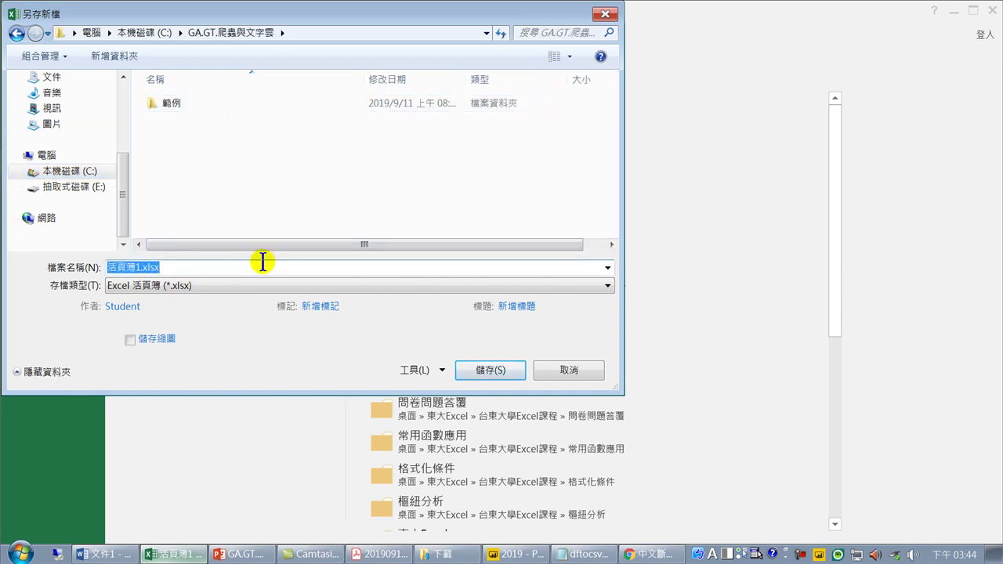
{"action": "type", "text": "h"}
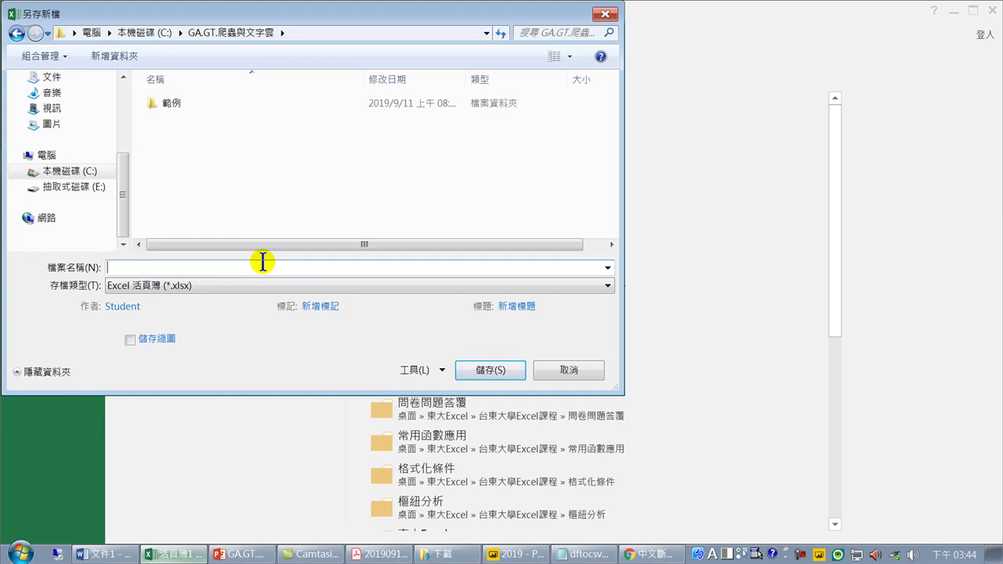
{"action": "type", "text": "ho"}
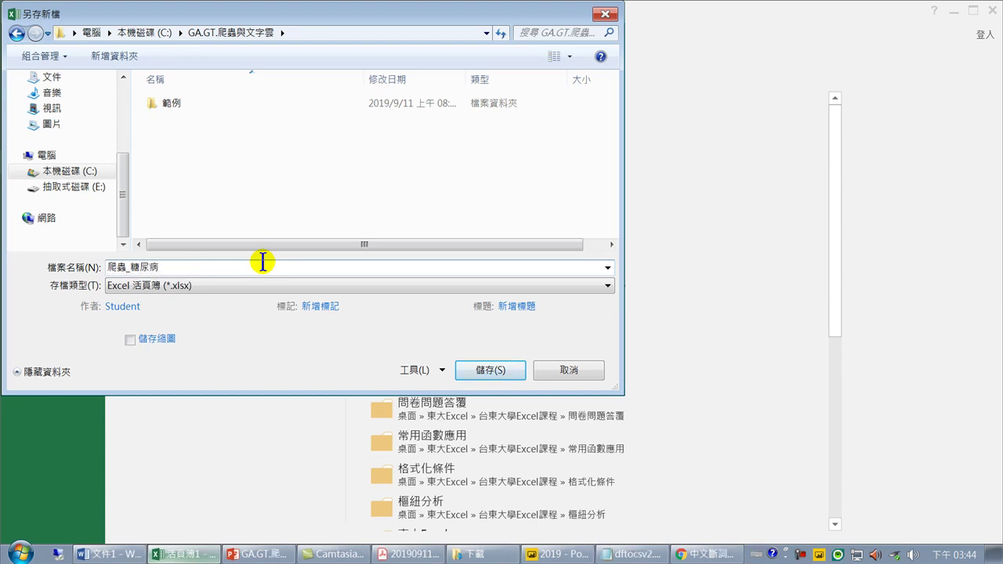
{"action": "left_click", "coordinate": [496, 372]}
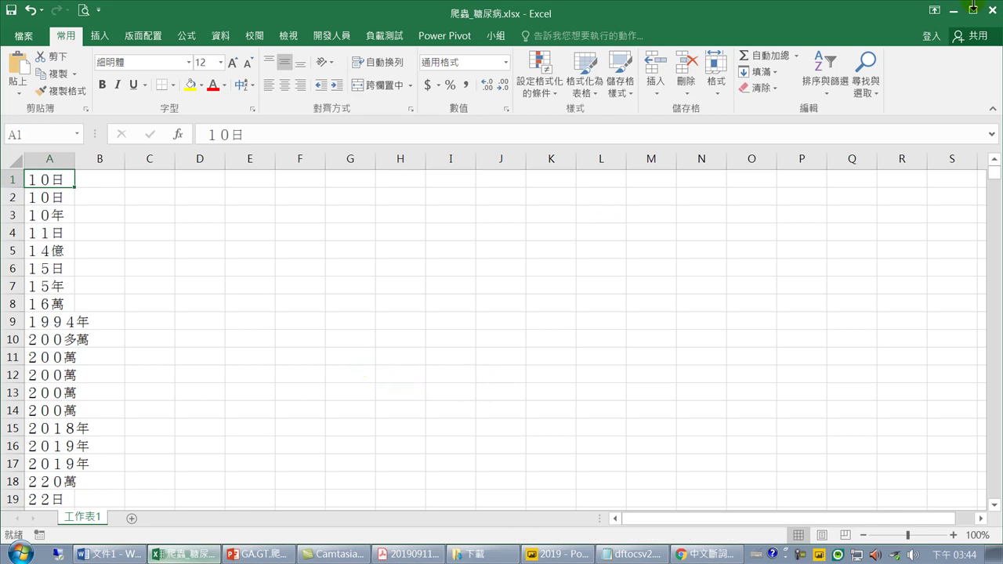
Close Excel, close Word without saving the document or keeping the copied item, and close the browser.
{"action": "left_click", "coordinate": [995, 11]}
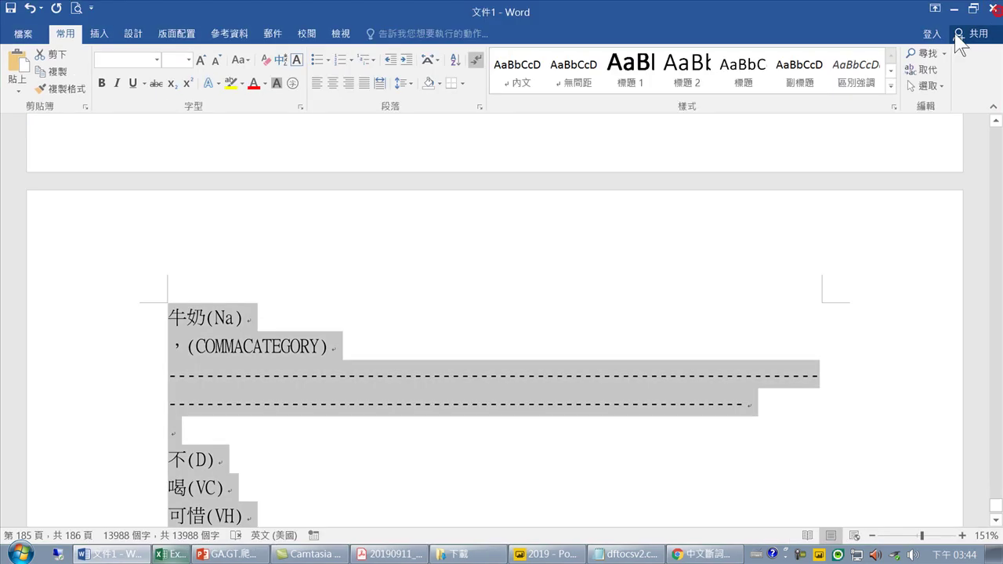
{"action": "left_click", "coordinate": [995, 11]}
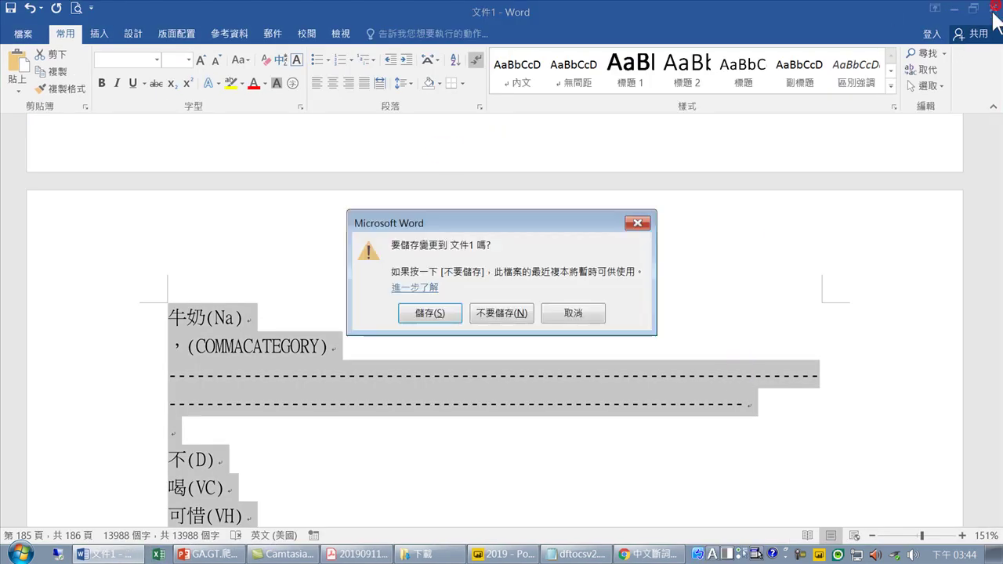
{"action": "left_click", "coordinate": [511, 311]}
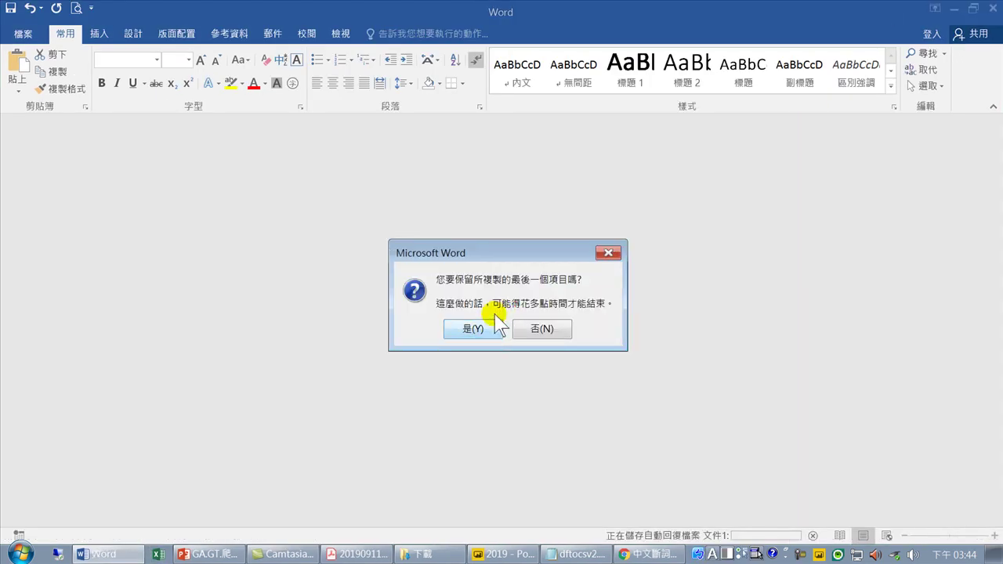
{"action": "left_click", "coordinate": [541, 329]}
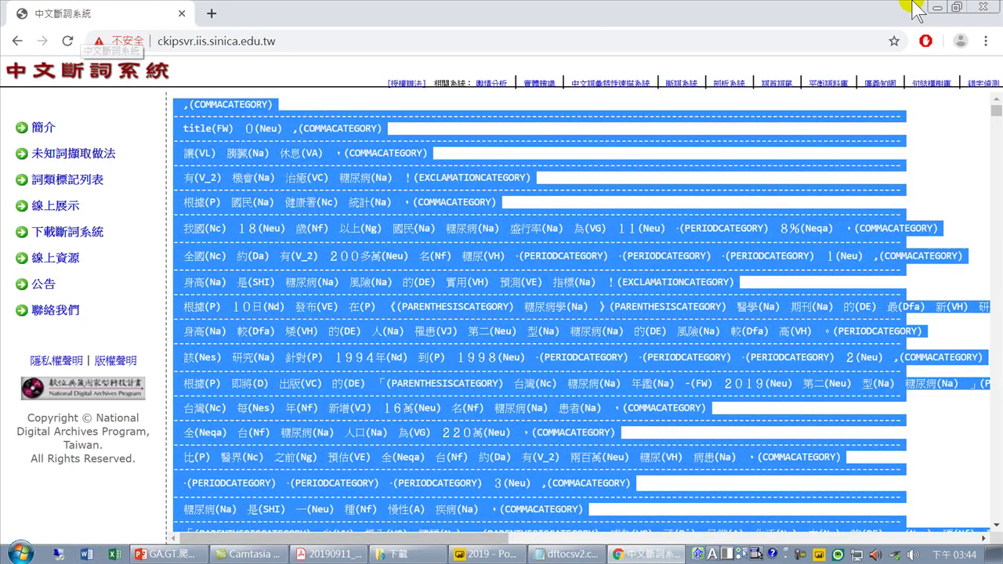
{"action": "left_click", "coordinate": [981, 6]}
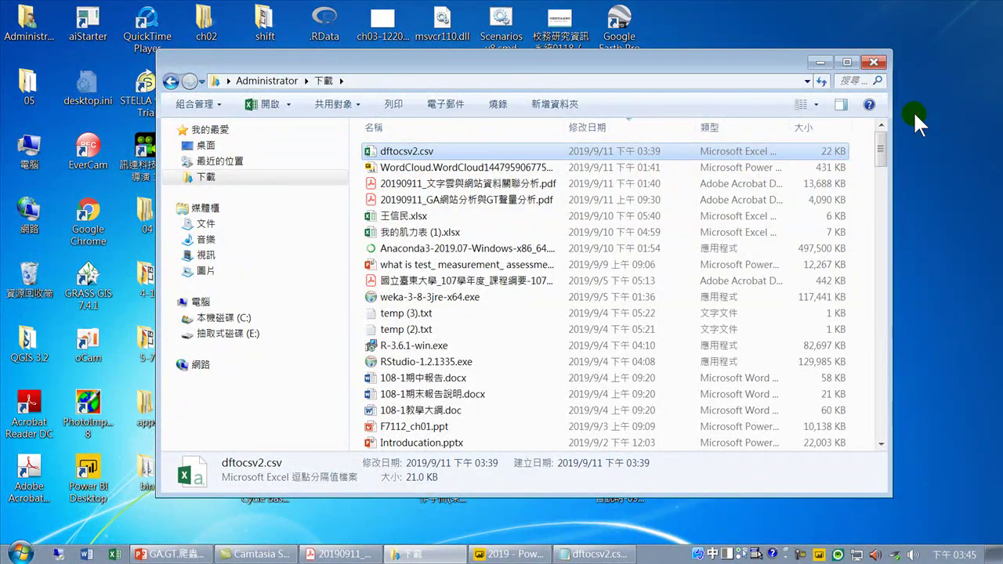
Locate the saved 爬蟲_糖尿病.xlsx in the folder GA.GT.爬蟲與文字雲 on drive C.
{"action": "scroll", "coordinate": [447, 258], "scroll_direction": "down", "scroll_amount": 4}
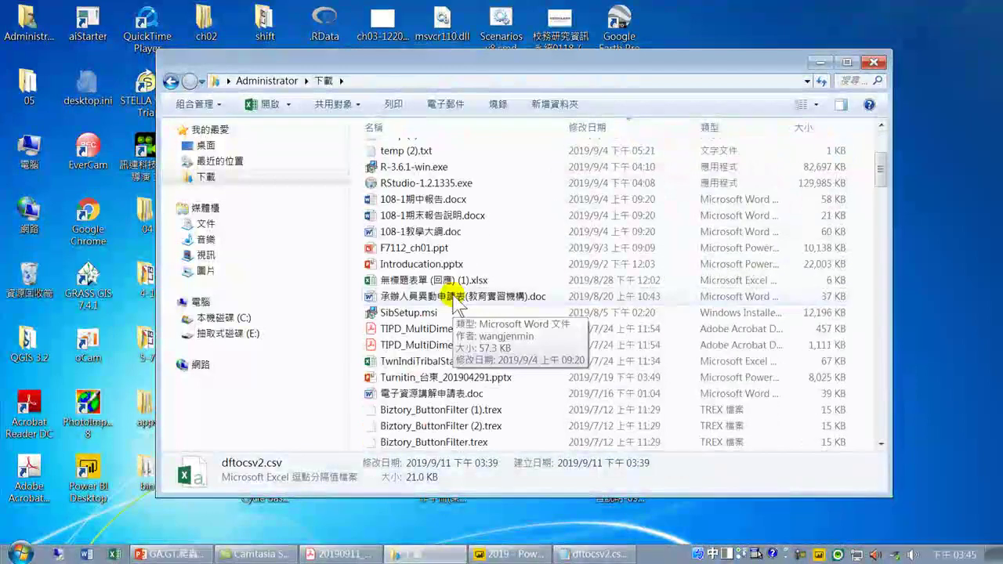
{"action": "scroll", "coordinate": [427, 321], "scroll_direction": "down", "scroll_amount": 6}
{"action": "left_click", "coordinate": [249, 320]}
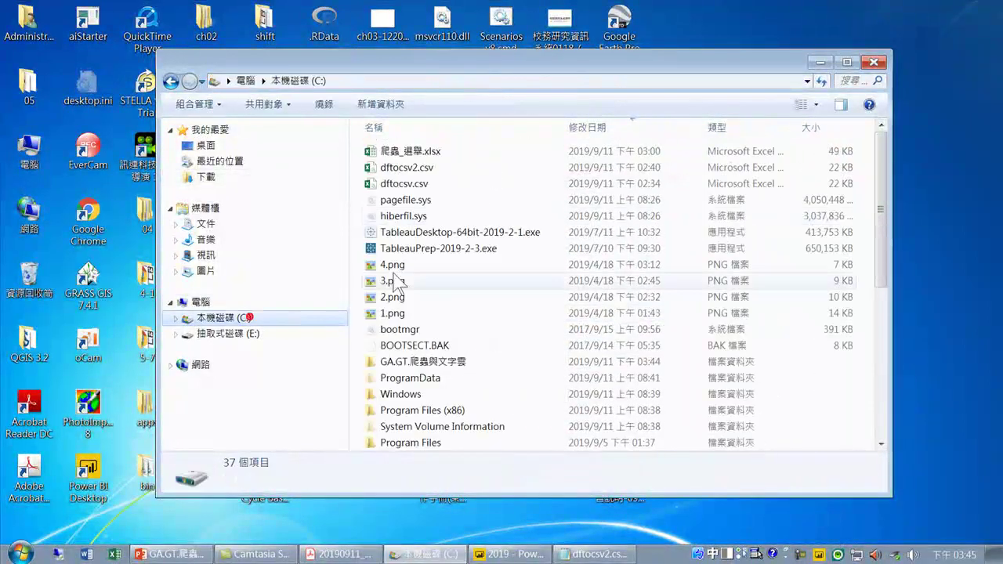
{"action": "double_click", "coordinate": [426, 361]}
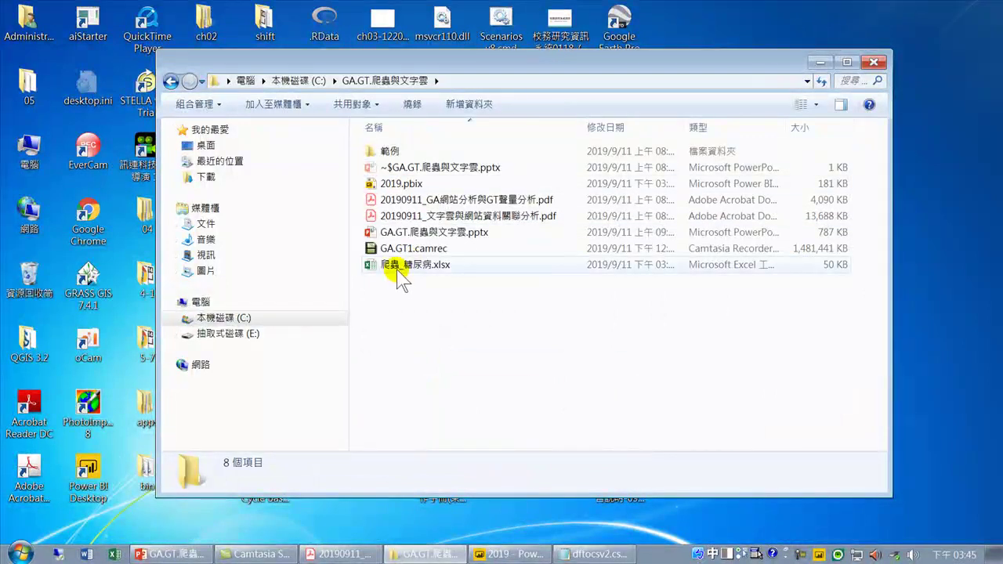
{"action": "left_click", "coordinate": [428, 269]}
Switch to Power BI Desktop and rename the report page containing the existing word cloud to 選舉.
{"action": "left_click", "coordinate": [509, 554]}
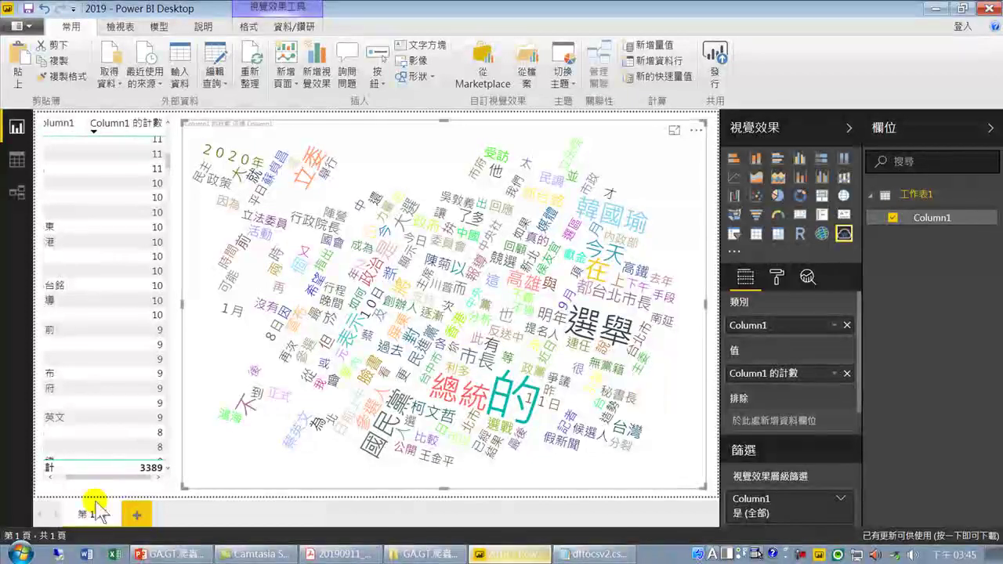
{"action": "double_click", "coordinate": [92, 514]}
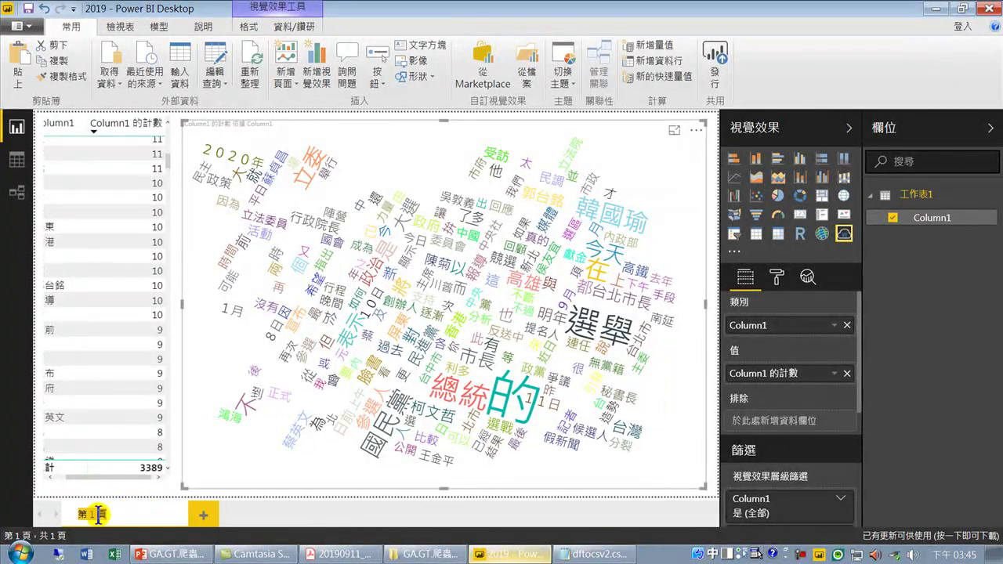
{"action": "key", "text": "BackSpace"}
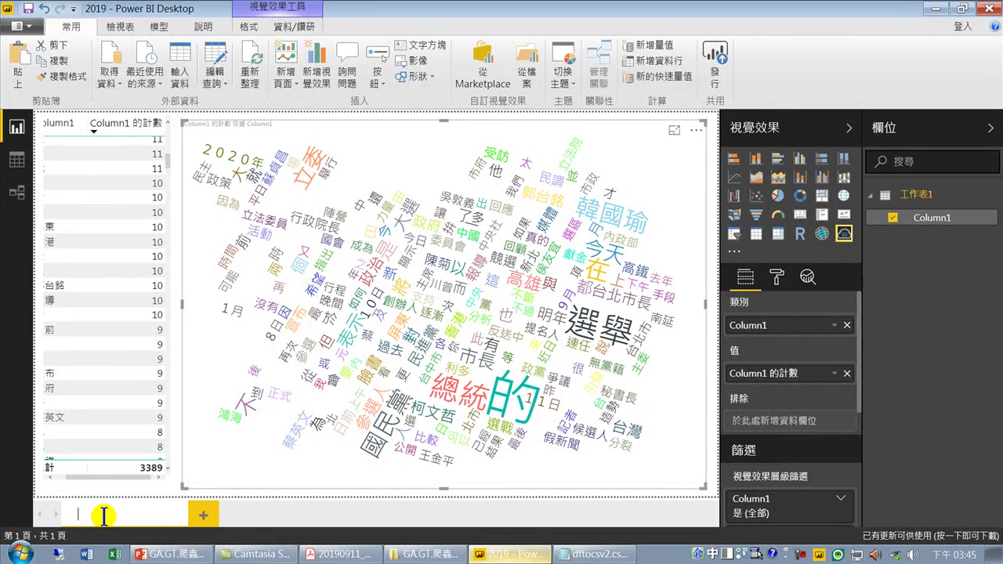
{"action": "type", "text": "選"}
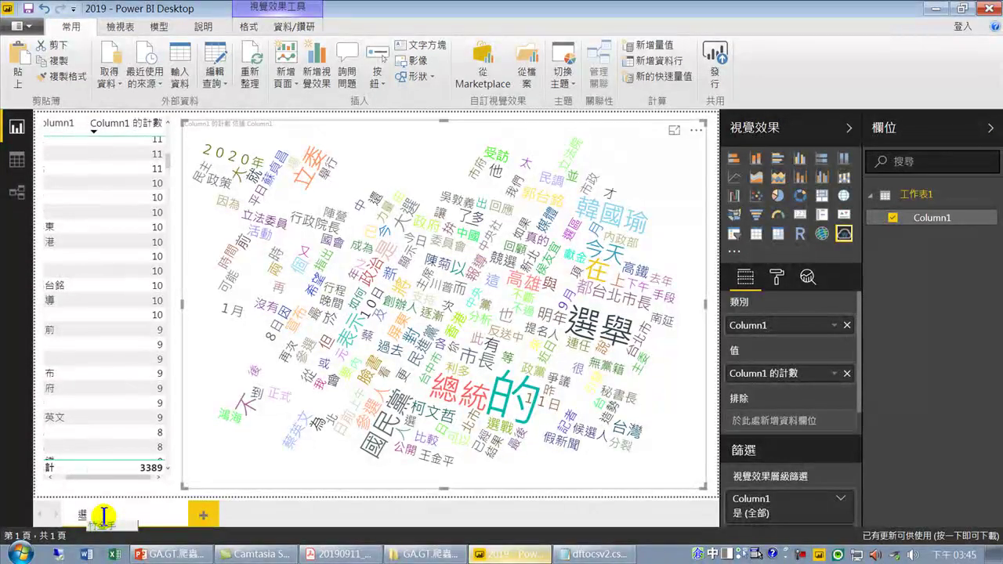
{"action": "type", "text": "舉"}
{"action": "key", "text": "Return"}
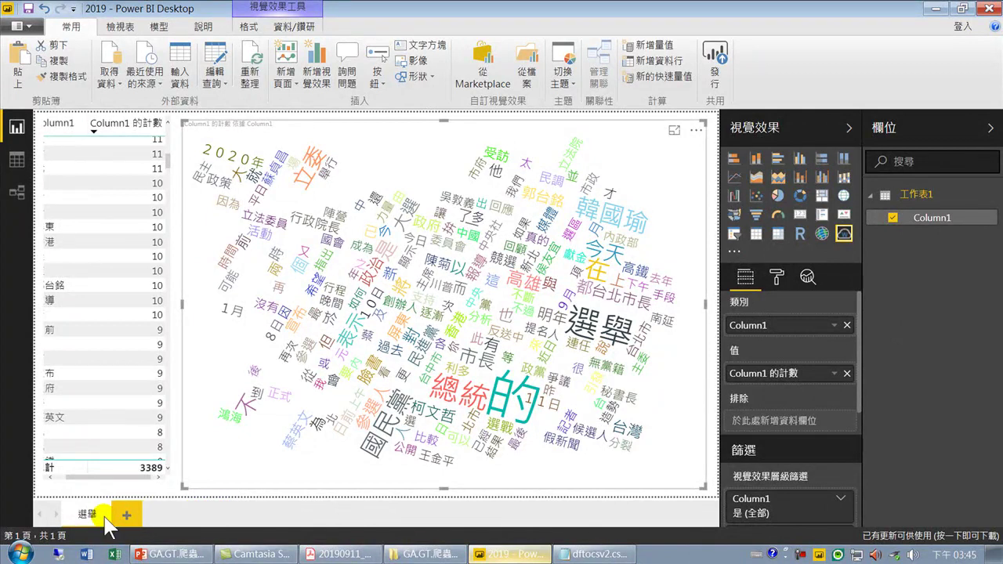
Add a new report page and name it 糖尿病.
{"action": "left_click", "coordinate": [126, 514]}
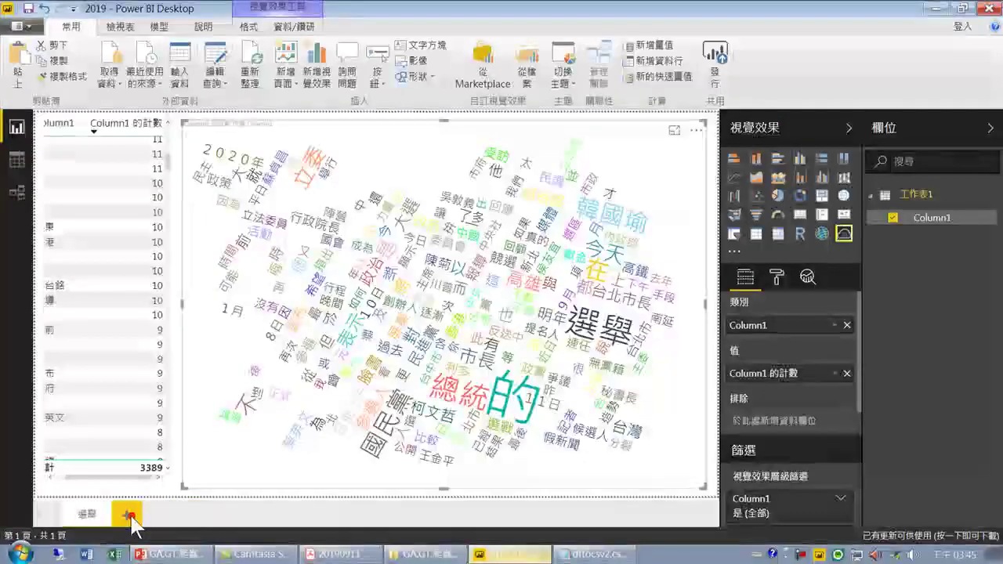
{"action": "double_click", "coordinate": [142, 513]}
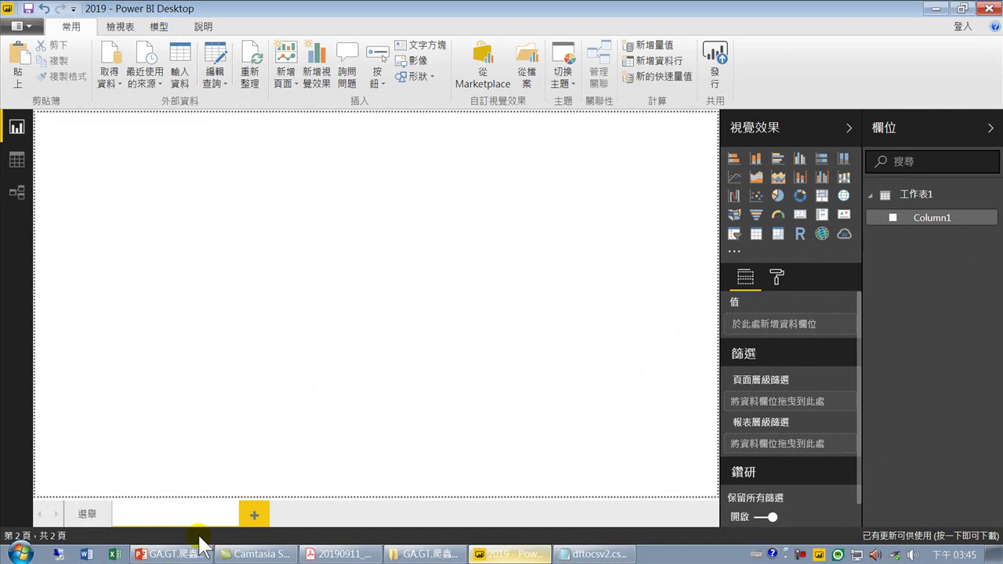
{"action": "type", "text": "標"}
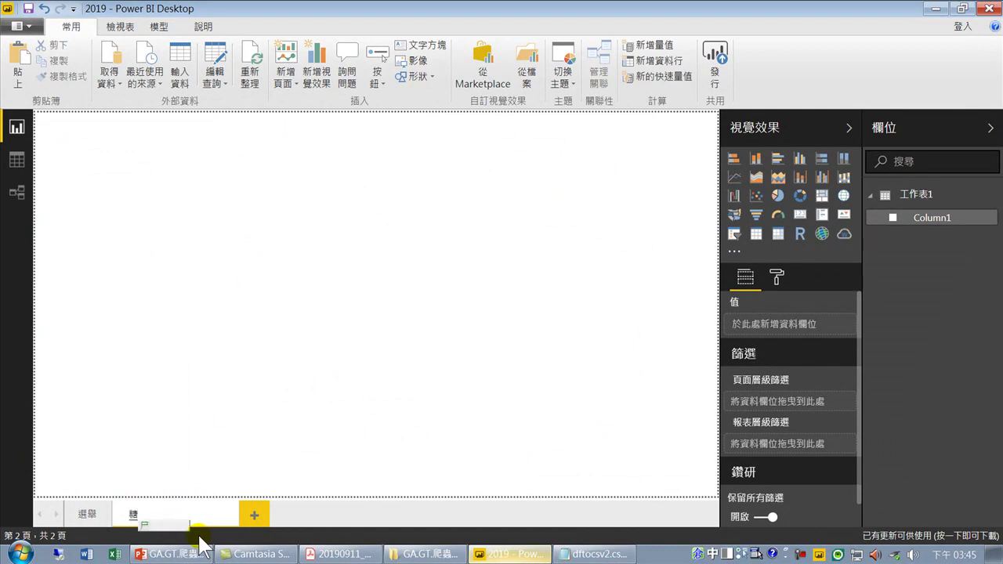
{"action": "type", "text": "尿病"}
{"action": "key", "text": "Return"}
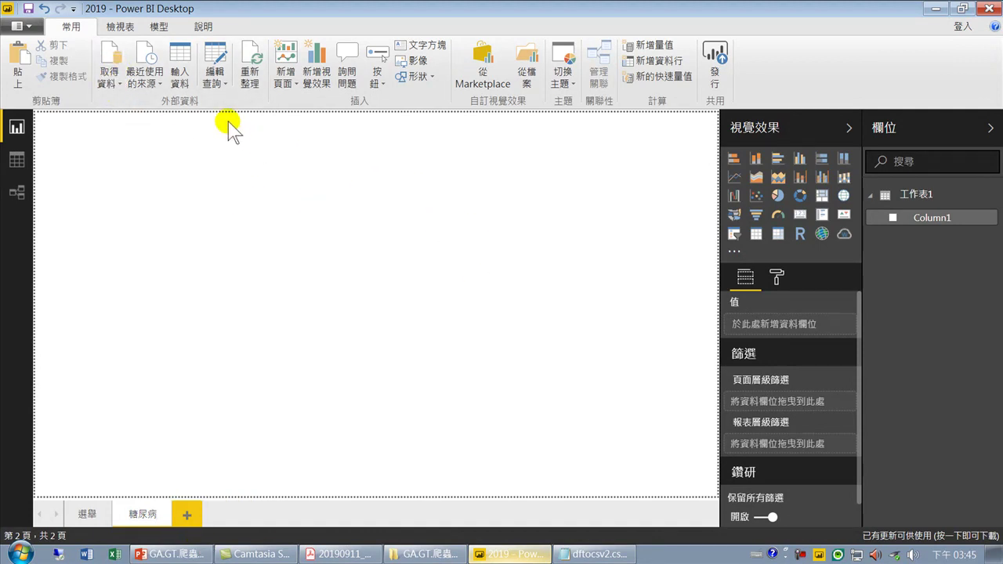
Import 工作表1 from the Excel workbook 爬蟲_糖尿病.xlsx in the folder GA.GT.爬蟲與文字雲 on drive C and load it.
{"action": "left_click", "coordinate": [107, 81]}
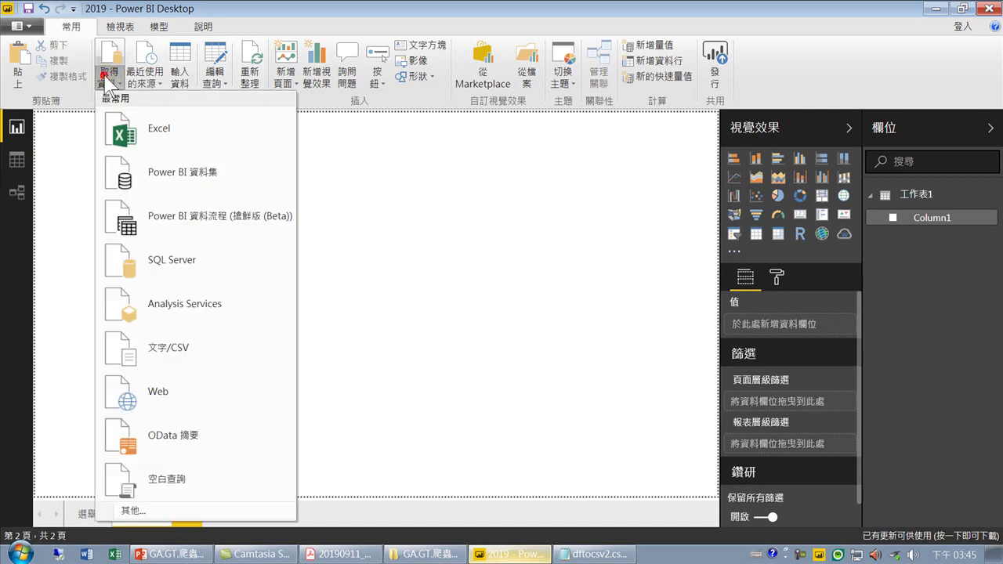
{"action": "left_click", "coordinate": [151, 133]}
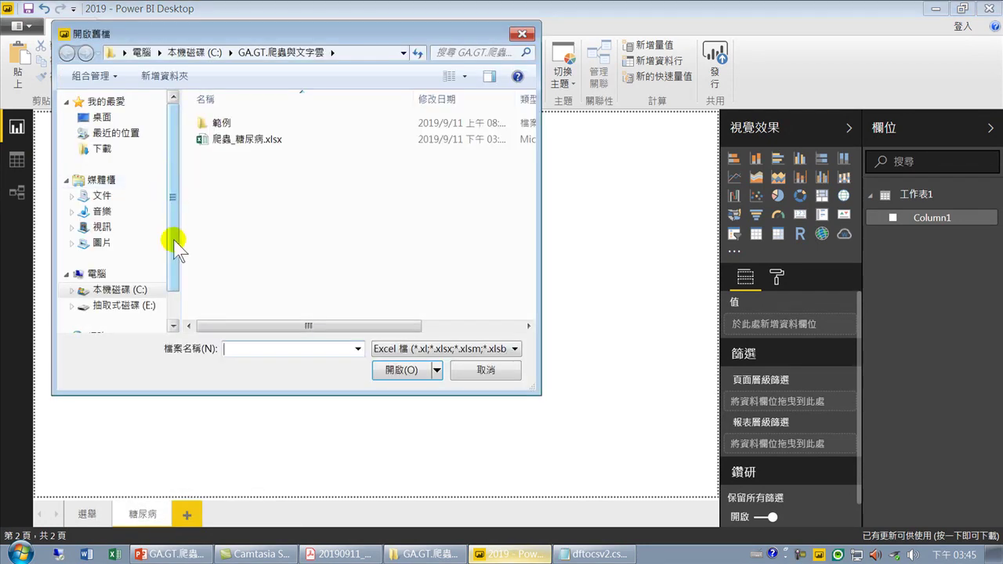
{"action": "left_click", "coordinate": [135, 295]}
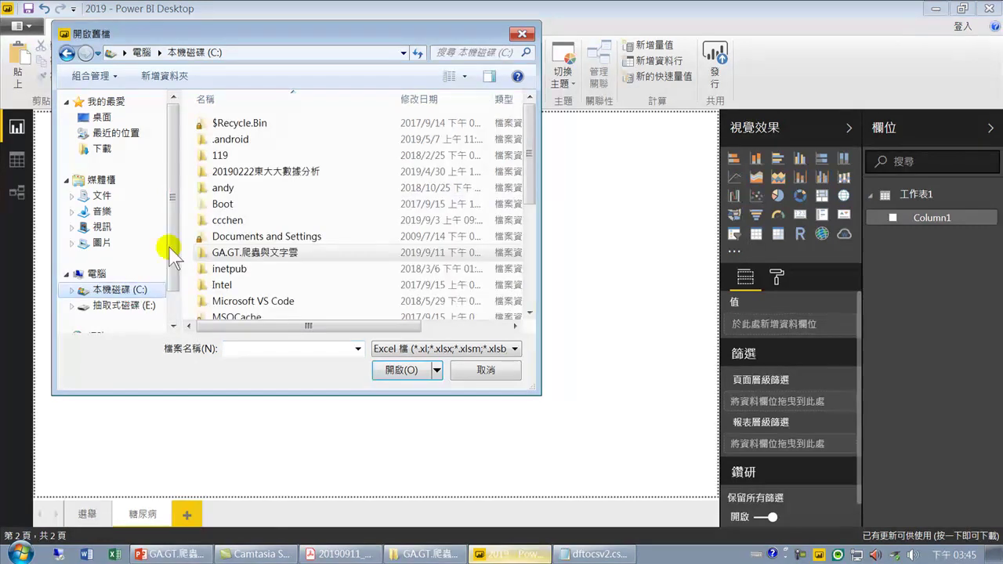
{"action": "double_click", "coordinate": [240, 245]}
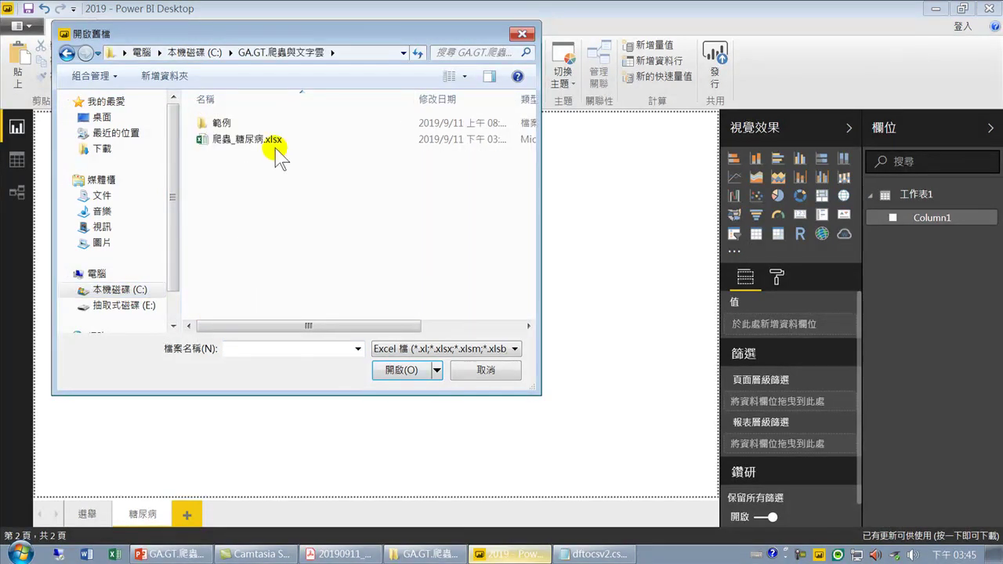
{"action": "left_click", "coordinate": [217, 144]}
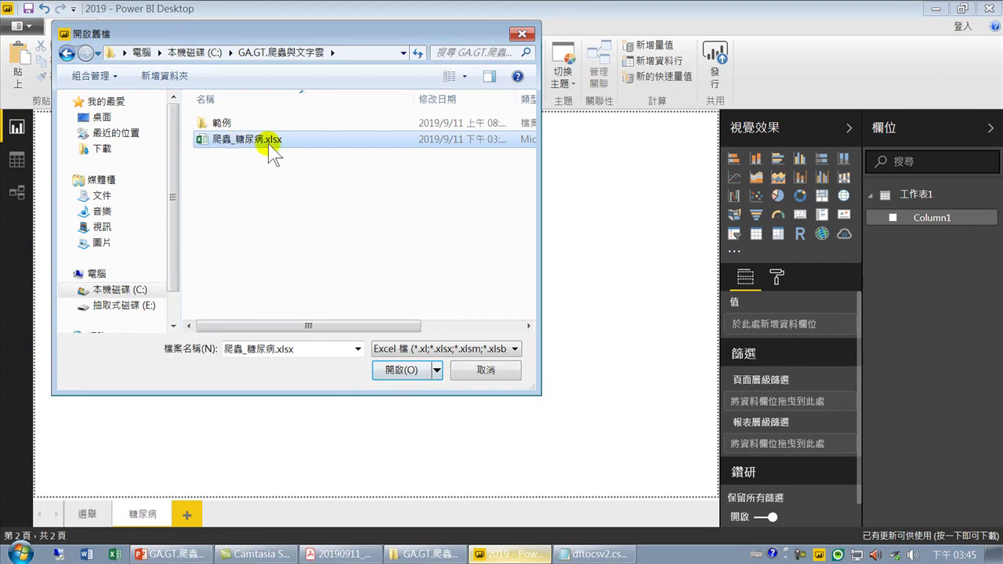
{"action": "left_click", "coordinate": [401, 372]}
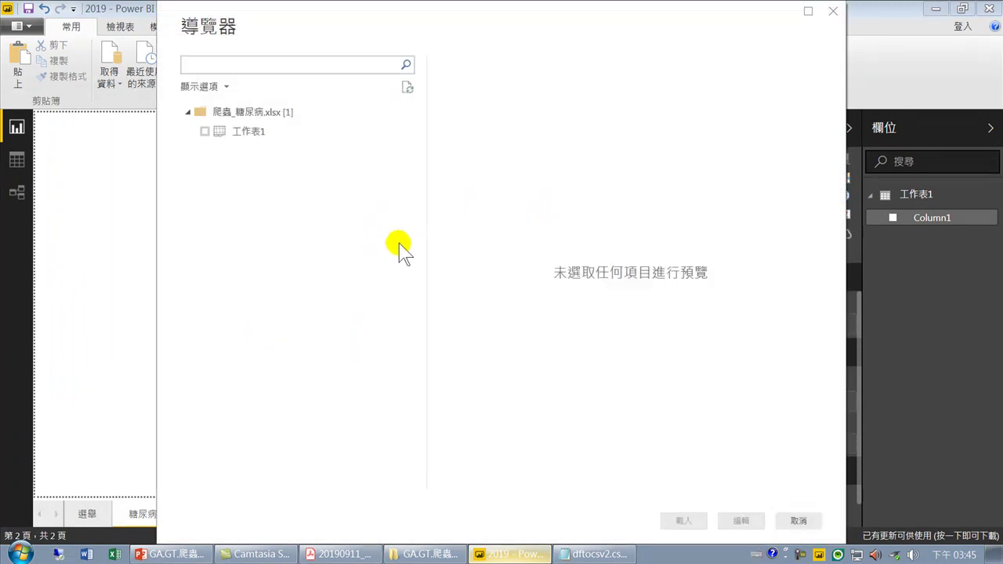
{"action": "left_click", "coordinate": [205, 132]}
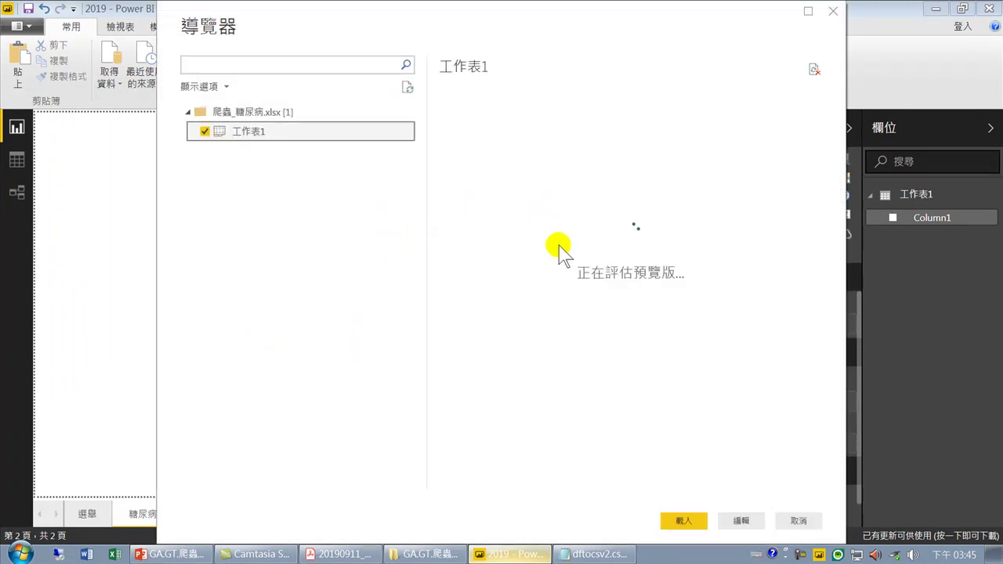
{"action": "left_click", "coordinate": [674, 523]}
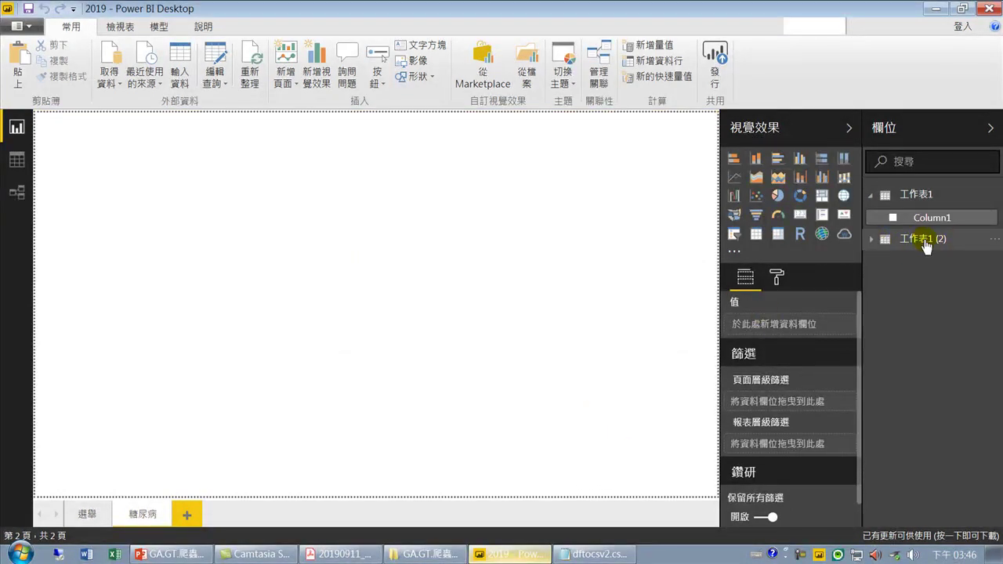
Expand the fields of table 工作表1 (2), add an empty WordCloud visual to the 糖尿病 page and enlarge it to fill the page.
{"action": "left_click", "coordinate": [872, 239]}
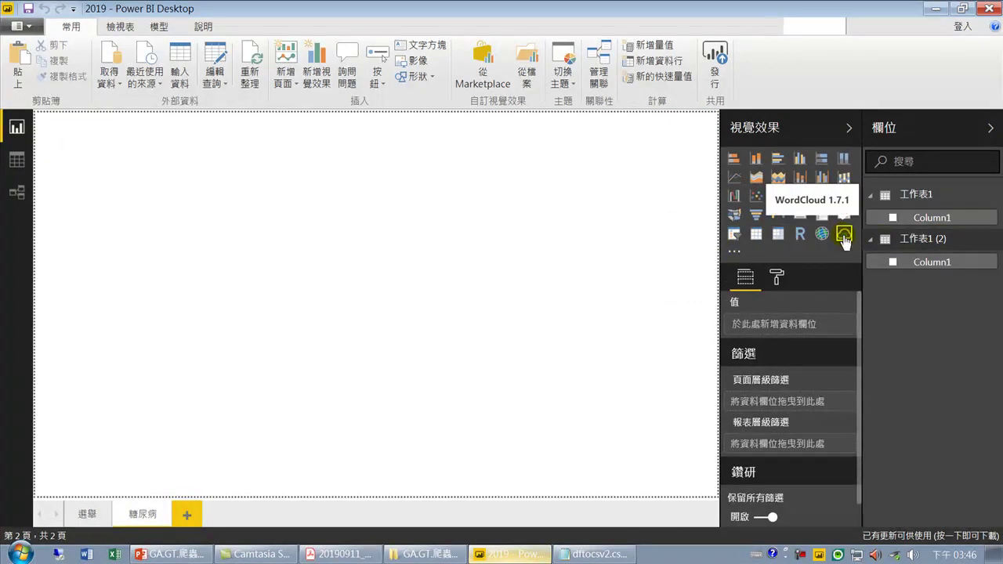
{"action": "left_click", "coordinate": [844, 234]}
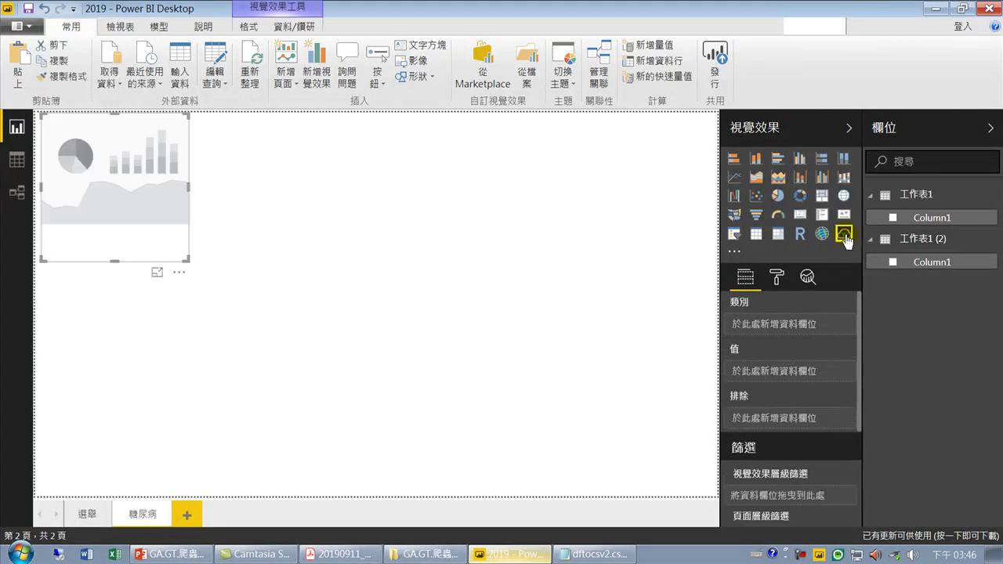
{"action": "left_click_drag", "start_coordinate": [188, 259], "coordinate": [708, 489]}
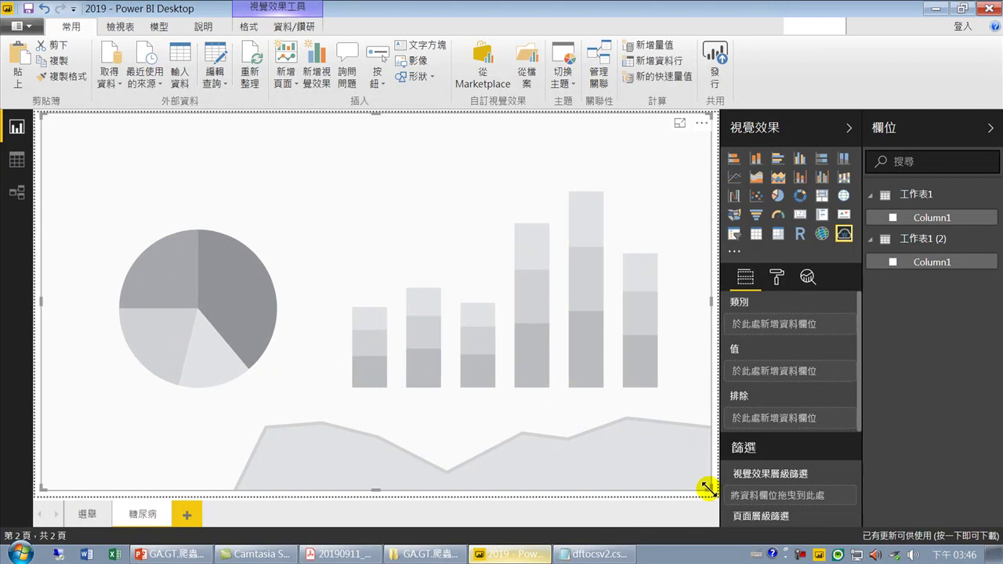